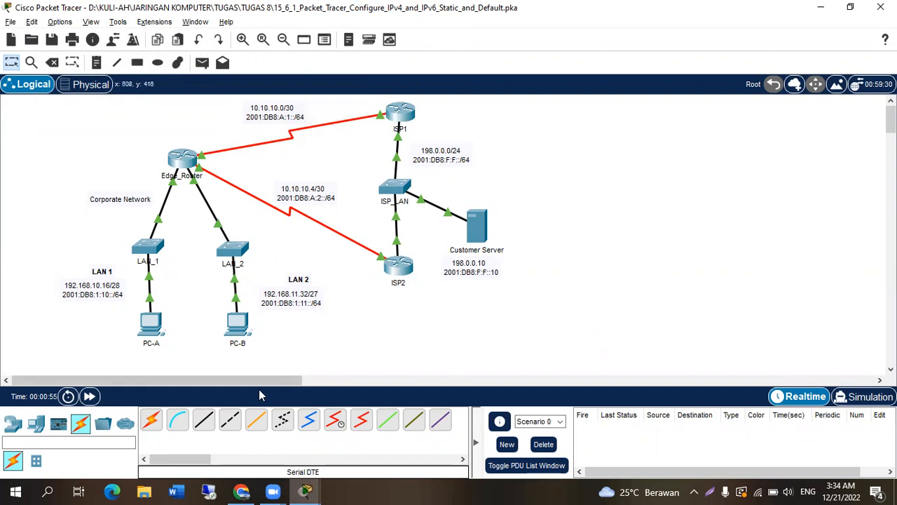
Step: Open the activity instructions and look through the addressing table, objectives and background, widening the window to fit the table
left_click(306, 491)
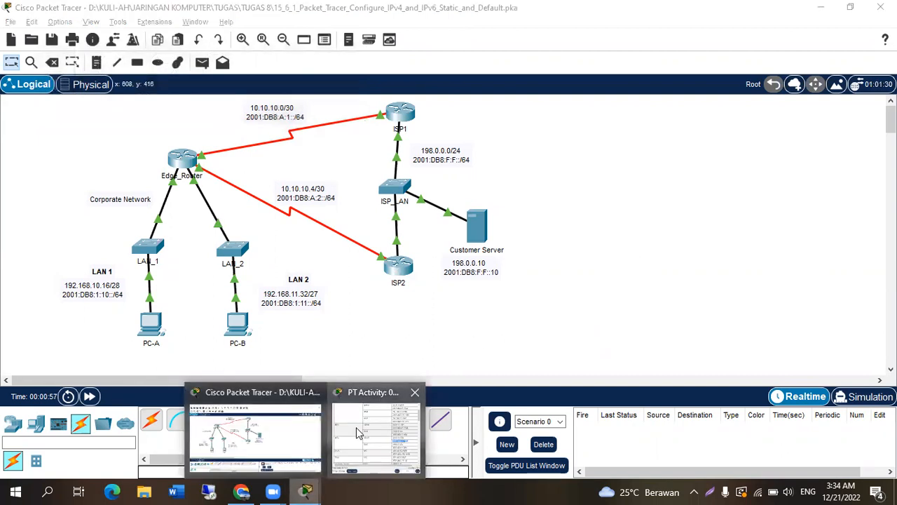
left_click(359, 431)
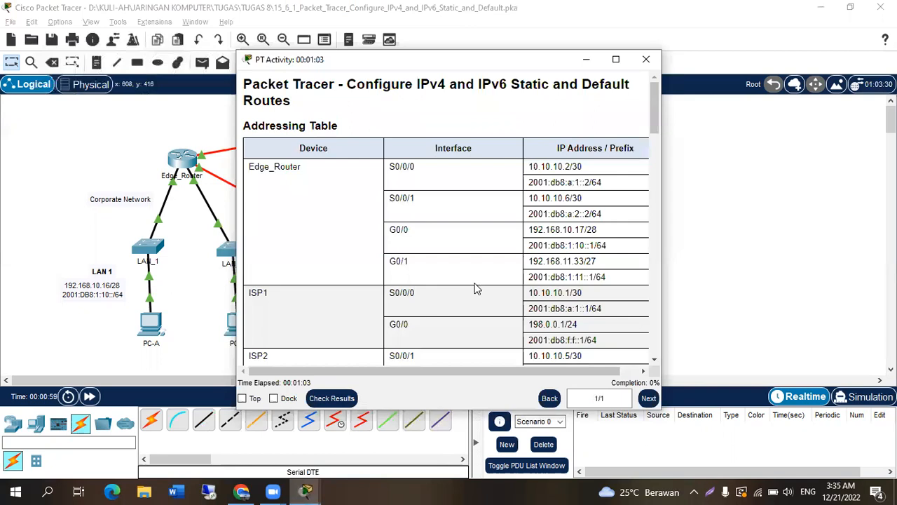
left_click_drag(710, 315, 708, 316)
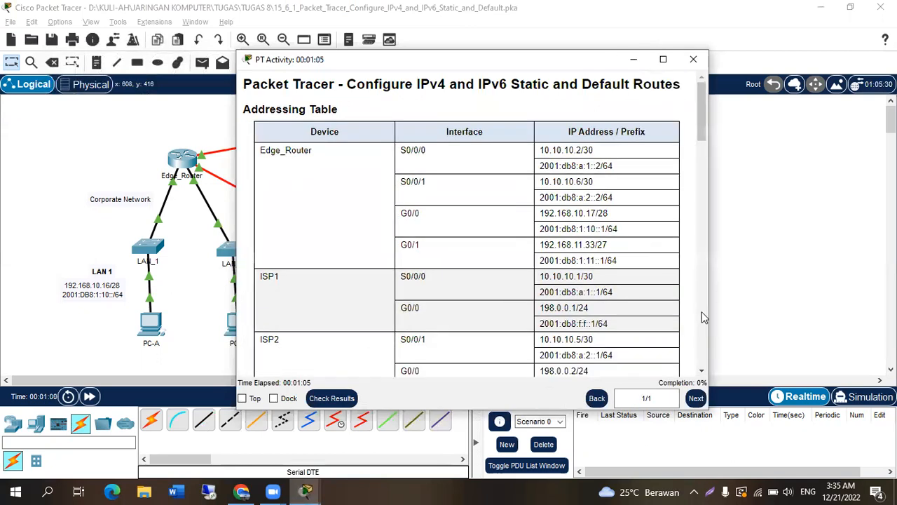
scroll(521, 189, "down", 6)
scroll(524, 203, "down", 4)
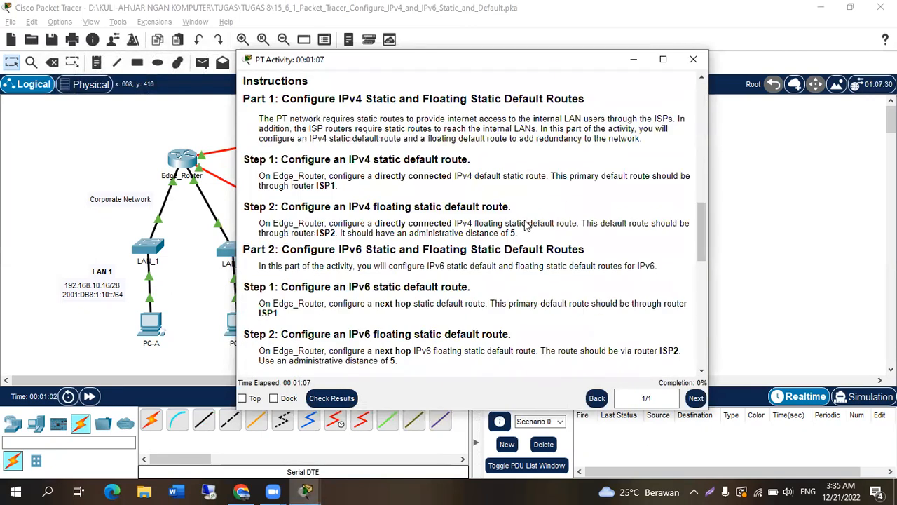
scroll(528, 226, "up", 10)
scroll(592, 295, "down", 2)
scroll(592, 294, "down", 3)
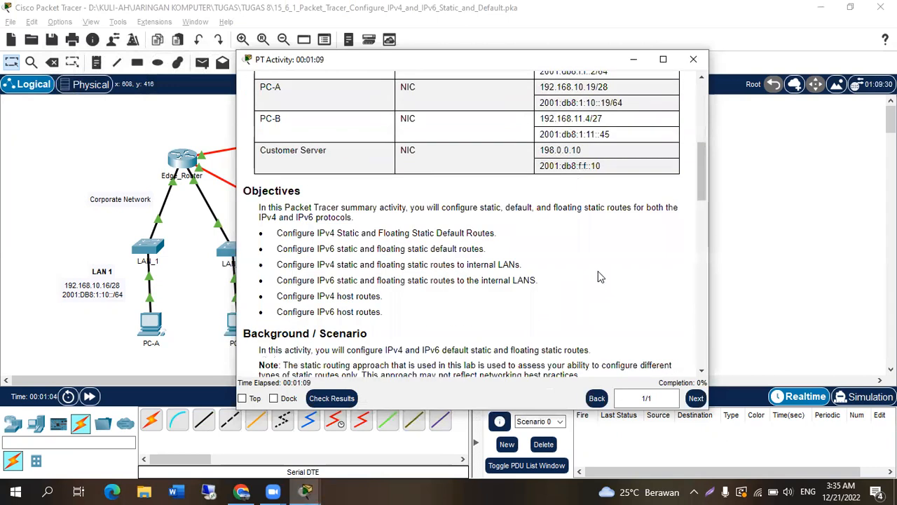
scroll(599, 276, "up", 5)
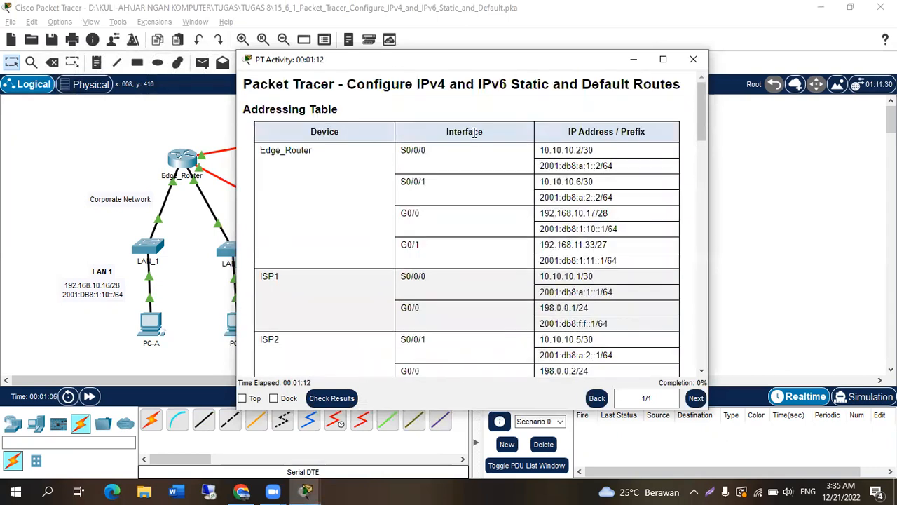
scroll(511, 254, "down", 5)
scroll(568, 249, "up", 5)
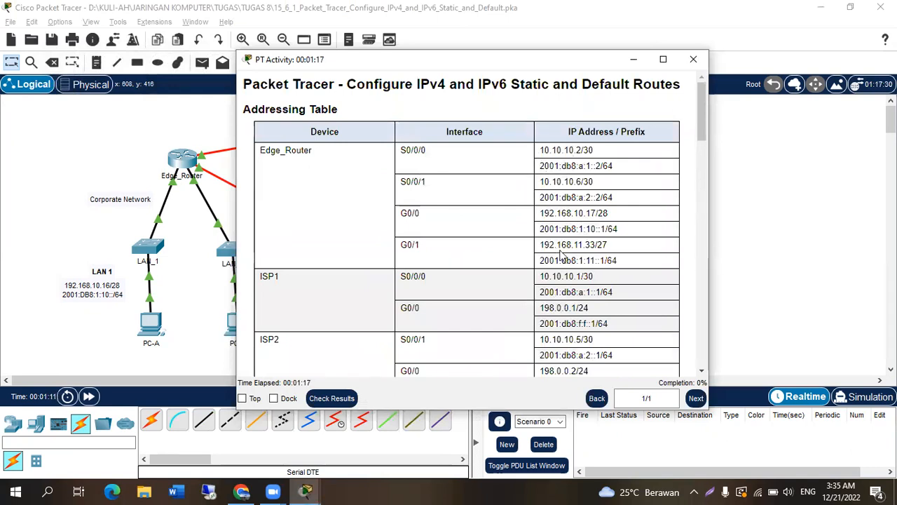
scroll(561, 256, "down", 8)
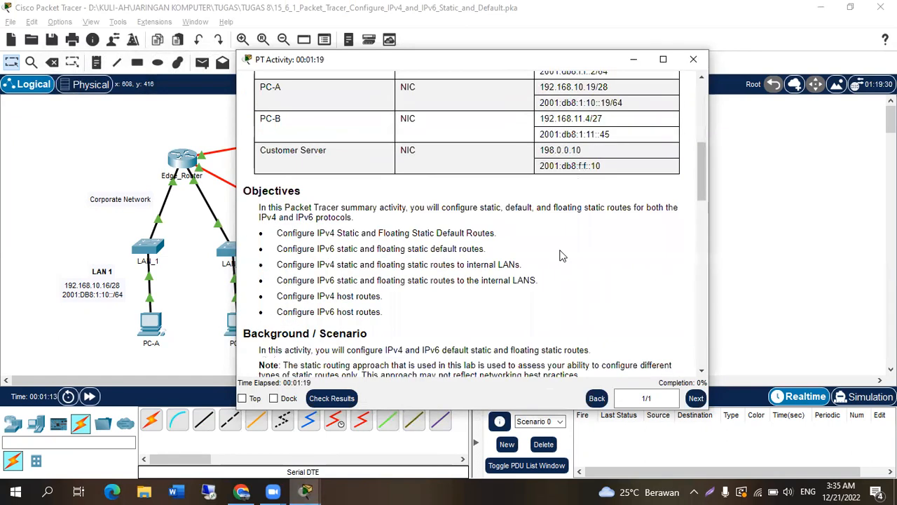
scroll(561, 255, "down", 4)
scroll(561, 256, "down", 2)
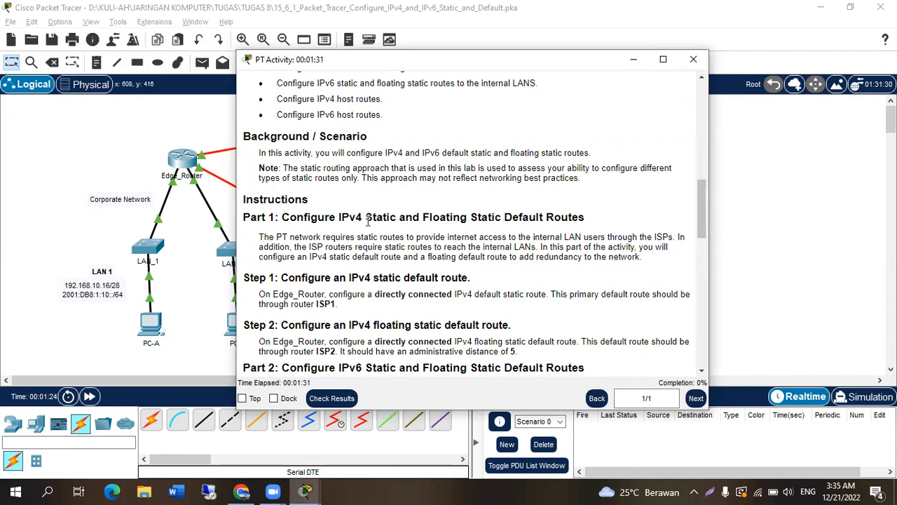
Step: Read Part 1, Step 1 on the IPv4 static default route, noting the device, route type and ISP router it requires
scroll(368, 222, "down", 1)
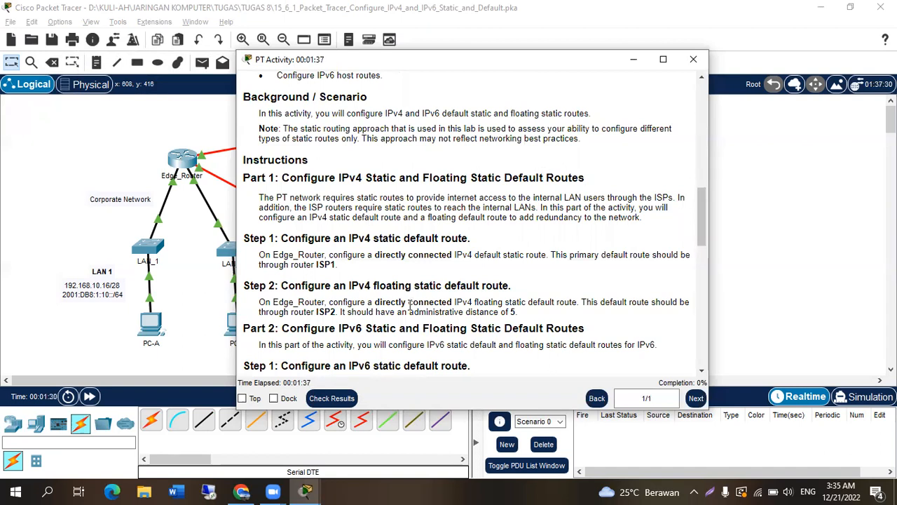
scroll(411, 306, "down", 1)
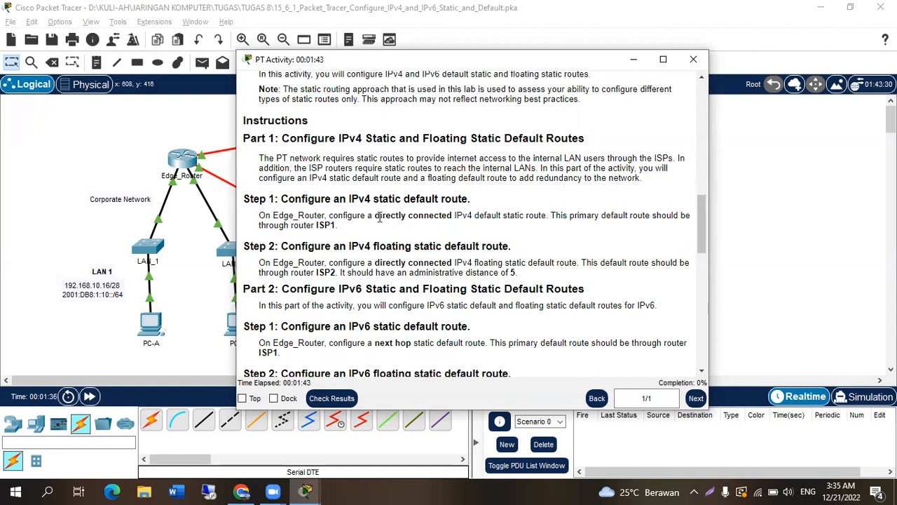
left_click_drag(374, 218, 452, 217)
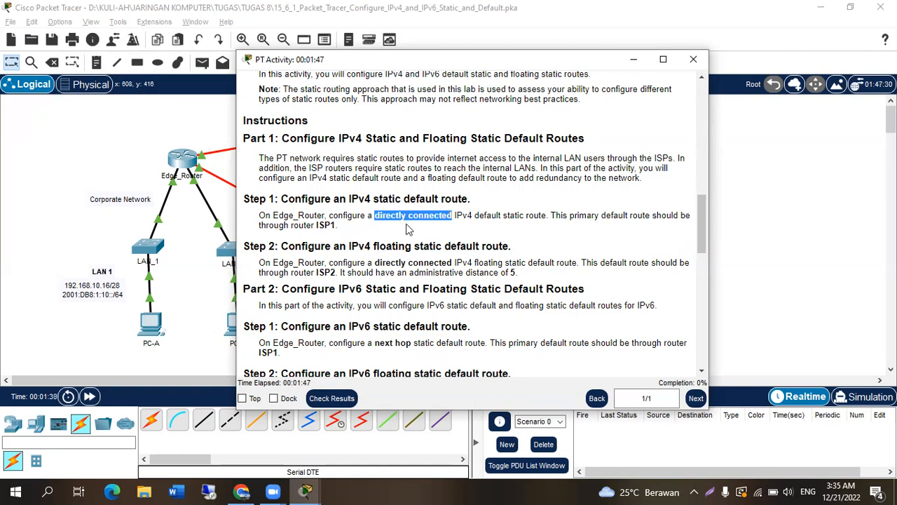
double_click(473, 217)
left_click(338, 220)
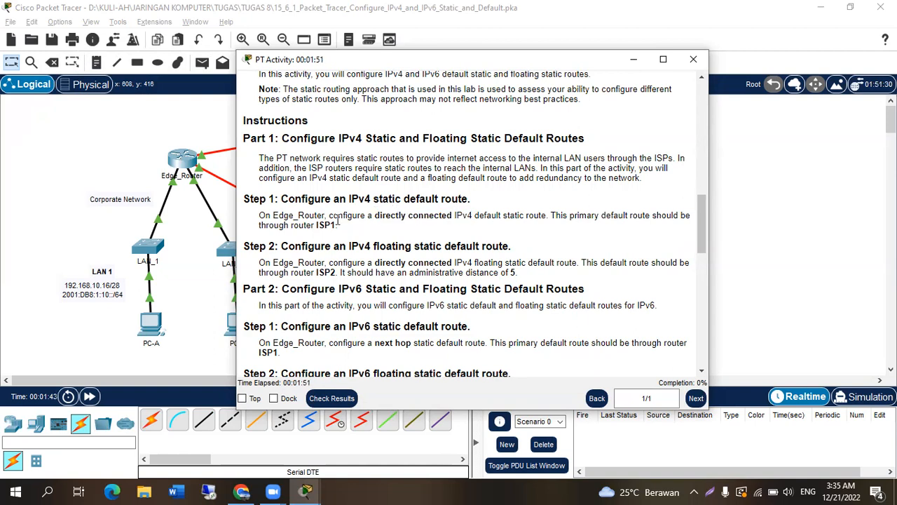
left_click_drag(273, 217, 327, 211)
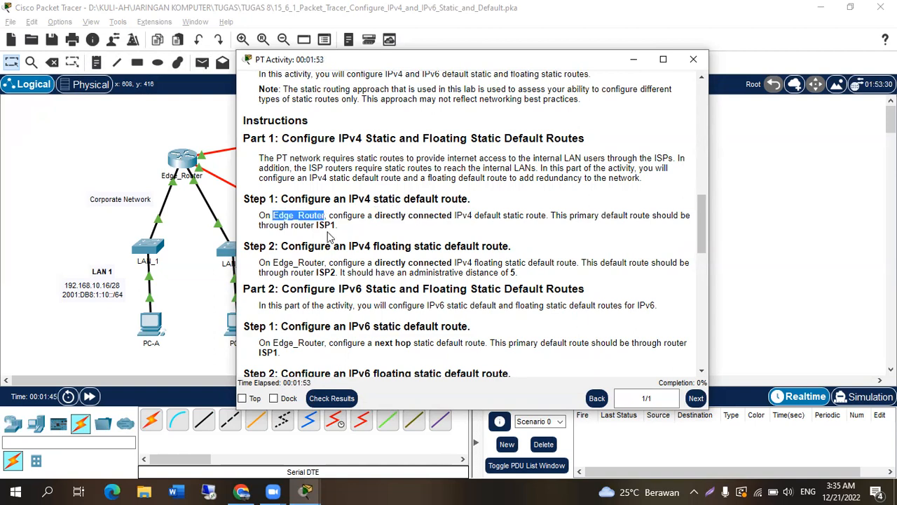
double_click(328, 224)
left_click(384, 231)
Step: Open the Edge_Router command line and enter global configuration mode with en and conf t
left_click(185, 159)
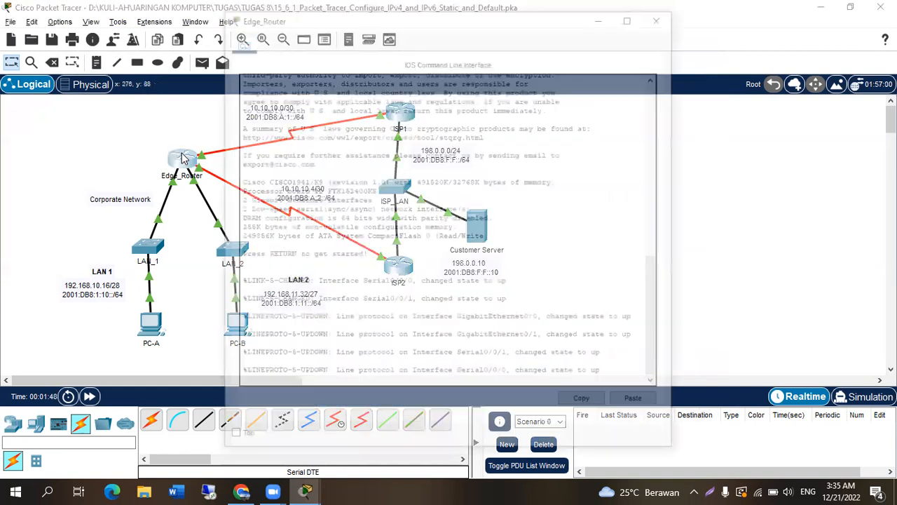
left_click(557, 382)
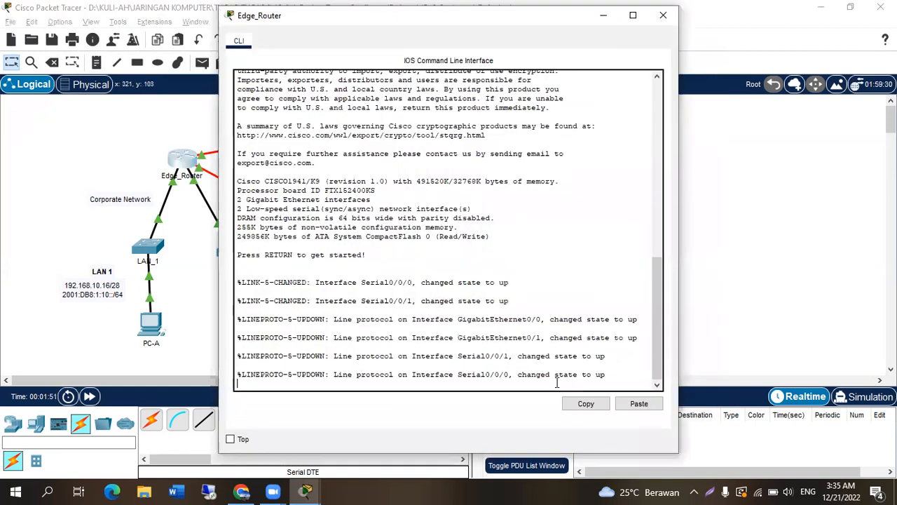
key("Return")
type("en")
key("Return")
type("conf t")
key("Return")
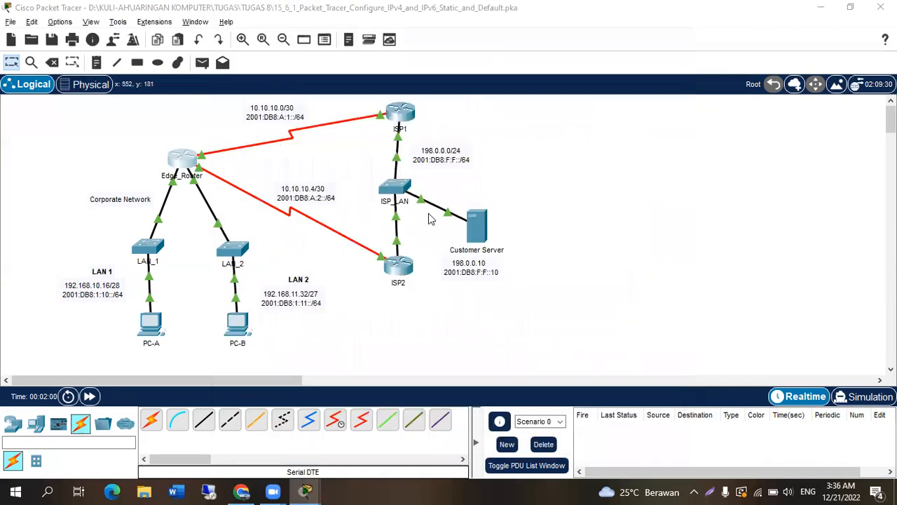
Step: Configure the directly connected IPv4 default route to ISP1 on Edge_Router with ip route 0.0.0.0 0.0.0.0 serial 0/0/0
key("alt+Tab")
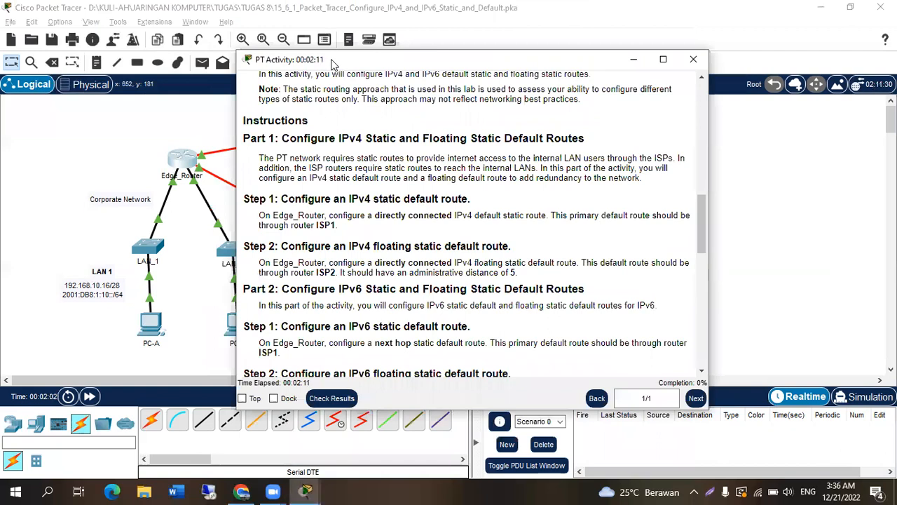
left_click_drag(333, 62, 534, 48)
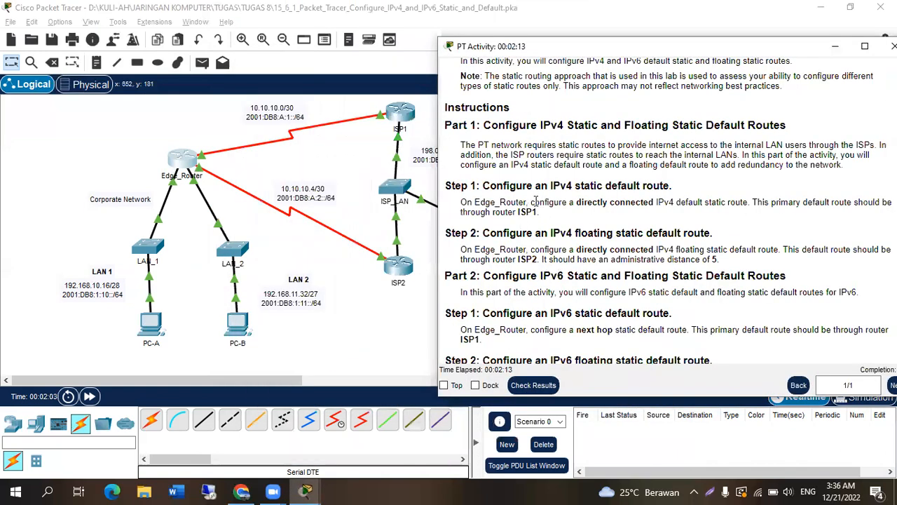
left_click_drag(580, 201, 624, 204)
key("alt+Tab")
key("alt+Tab")
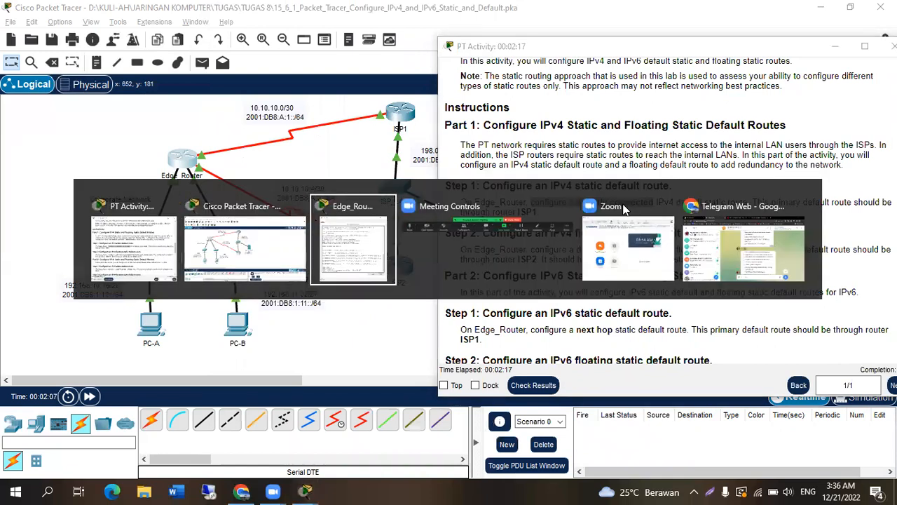
type("route 0.0.0.0 0.0.0.0")
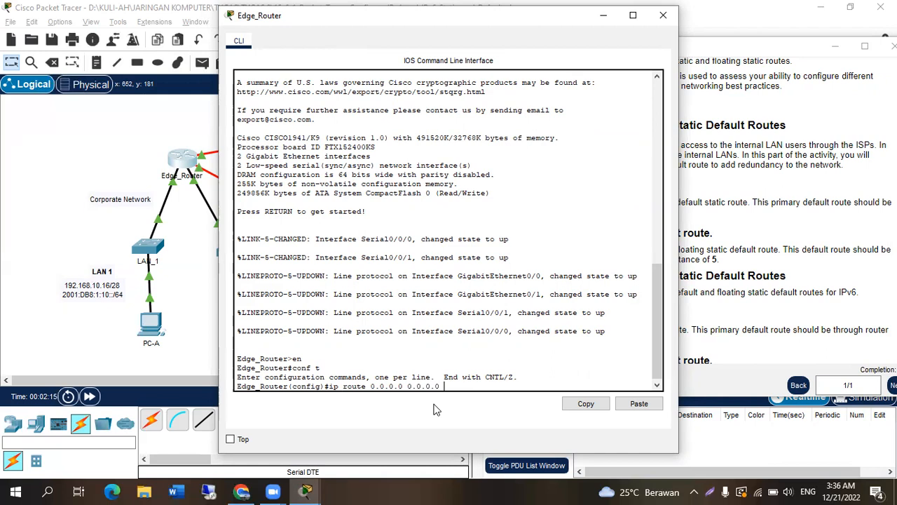
left_click(690, 247)
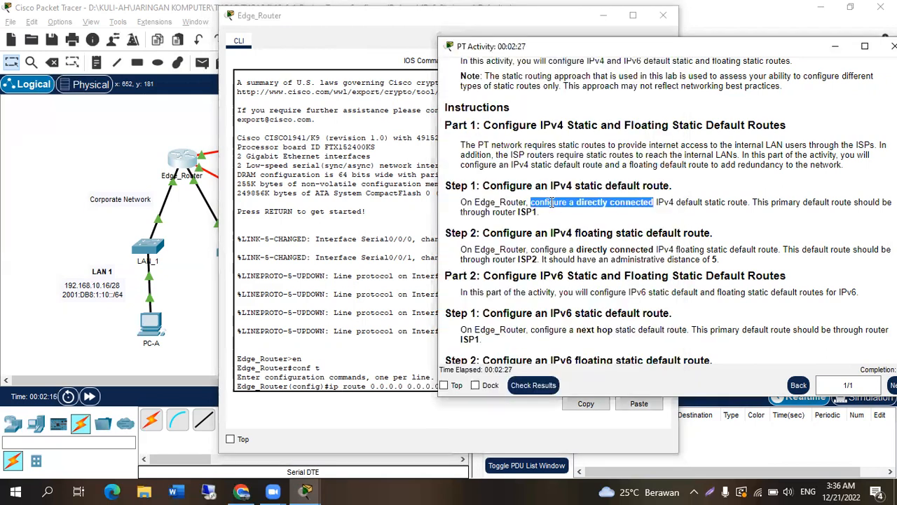
left_click(64, 138)
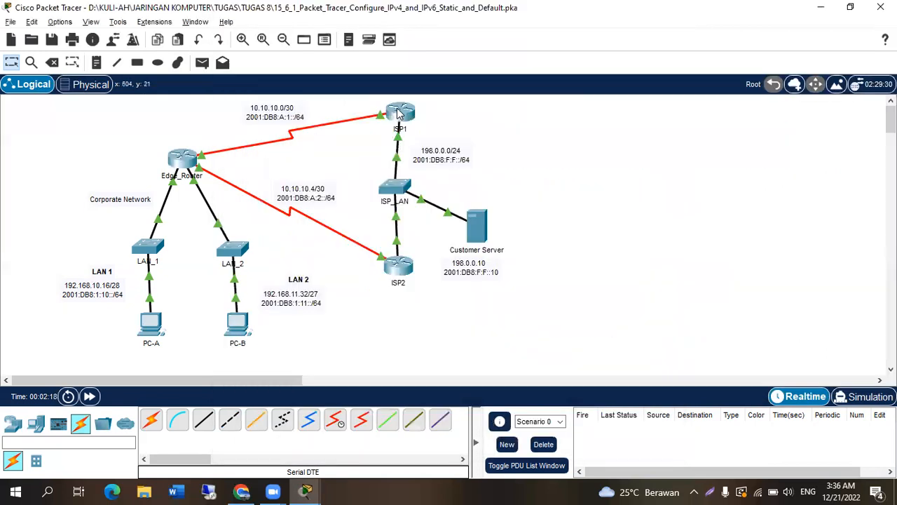
mouse_move(397, 115)
key("alt+Tab")
key("Tab")
type("ser")
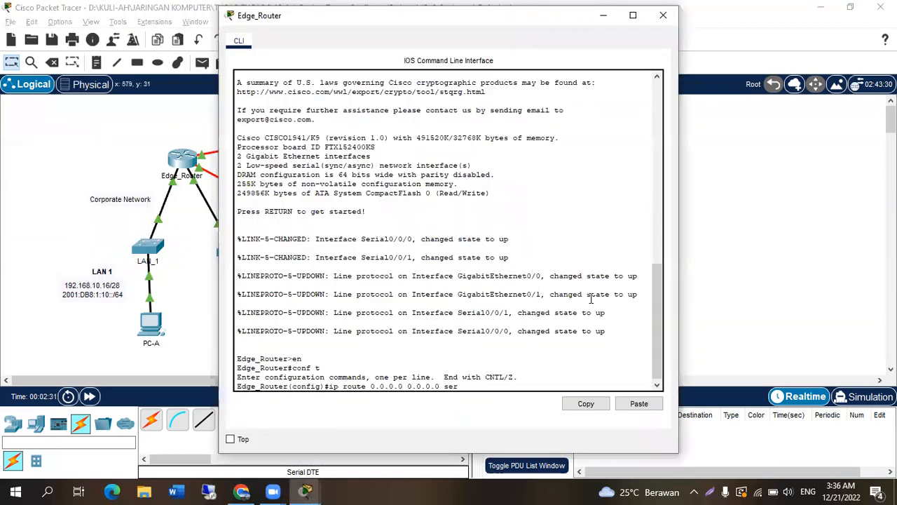
type("ial 0/0/0")
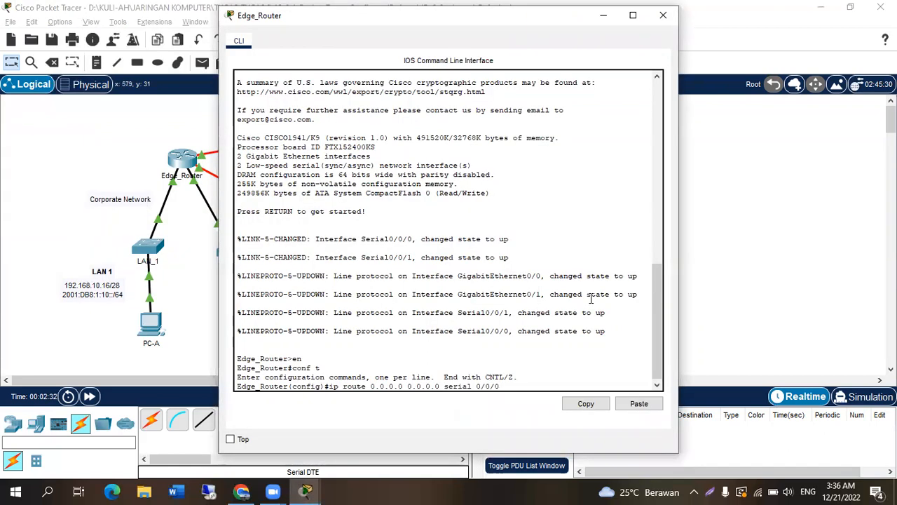
key("Return")
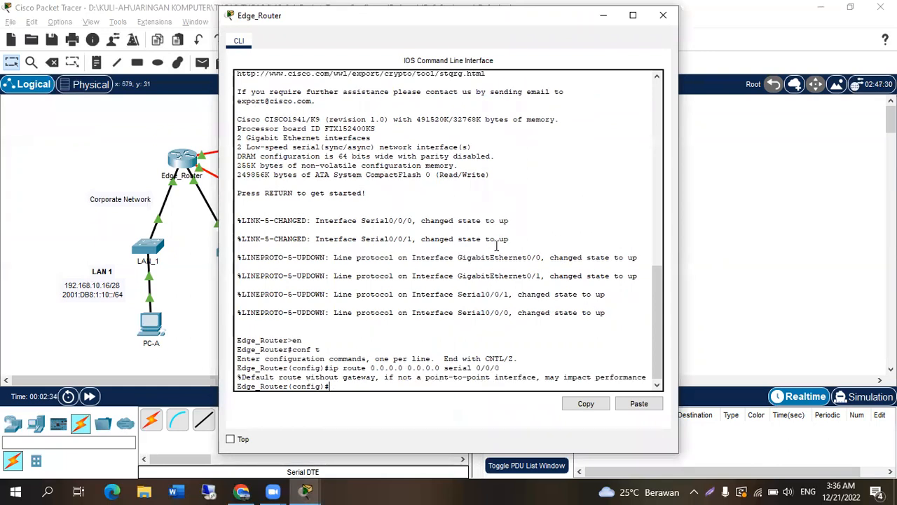
Step: Read Part 1, Step 2, recall the last route command on Edge_Router, and check its serial link to ISP2 in the topology
key("alt+Tab")
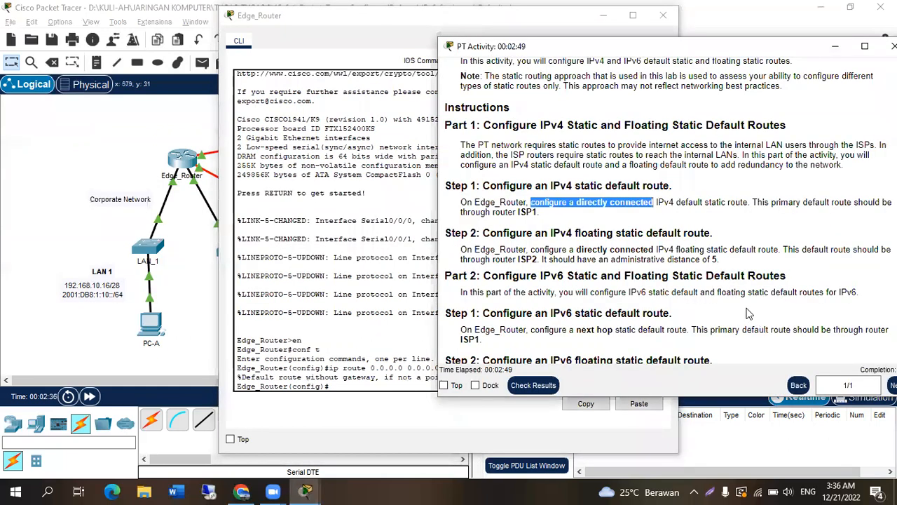
left_click_drag(580, 47, 466, 39)
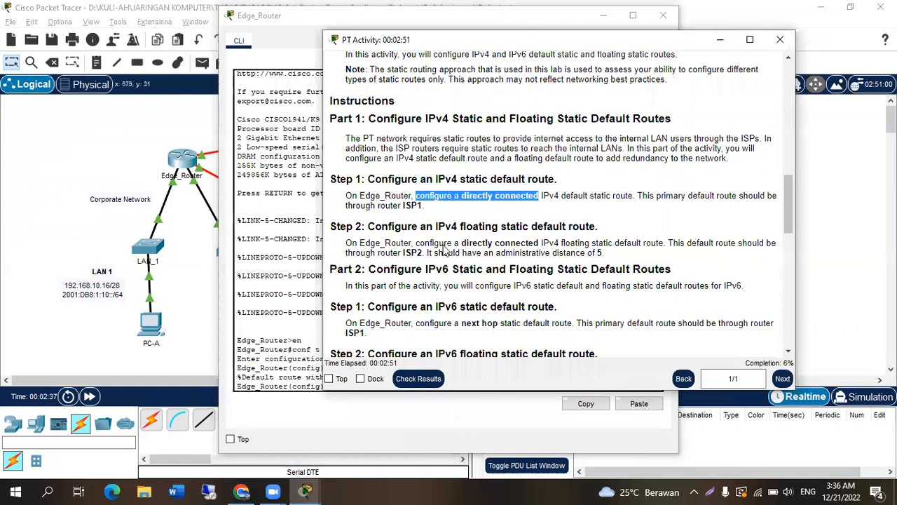
double_click(406, 252)
left_click(275, 301)
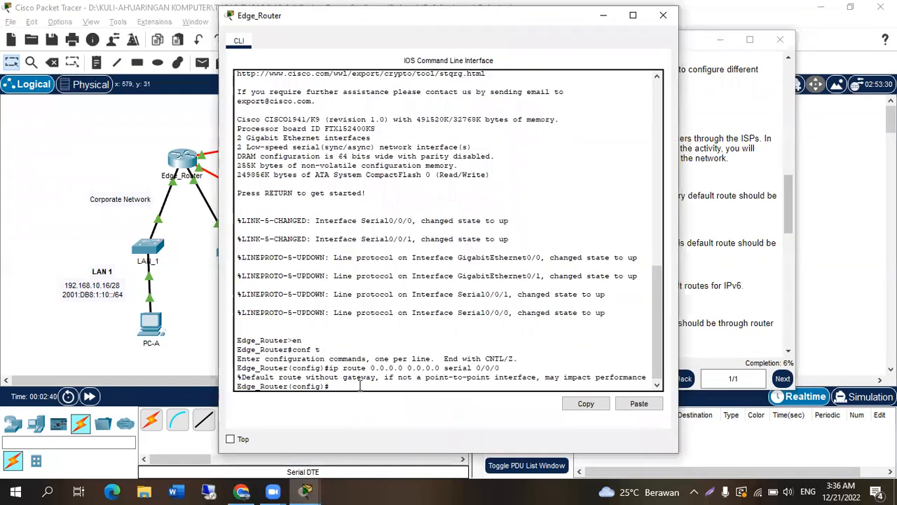
key("Up")
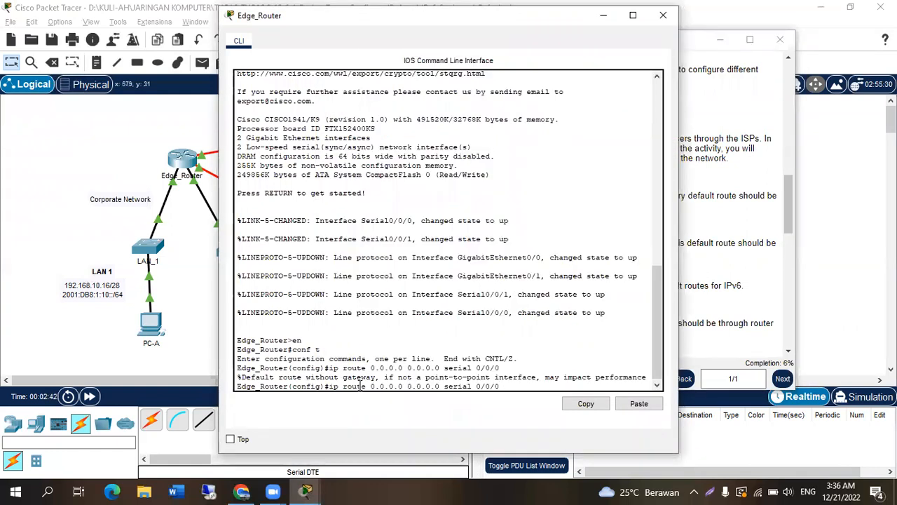
key("alt+Tab")
left_click(216, 168)
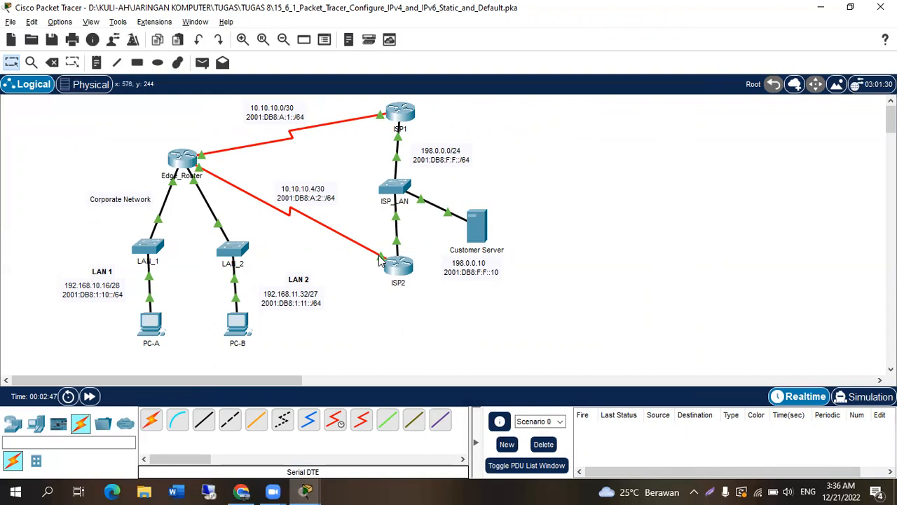
key("alt+Tab")
left_click(307, 487)
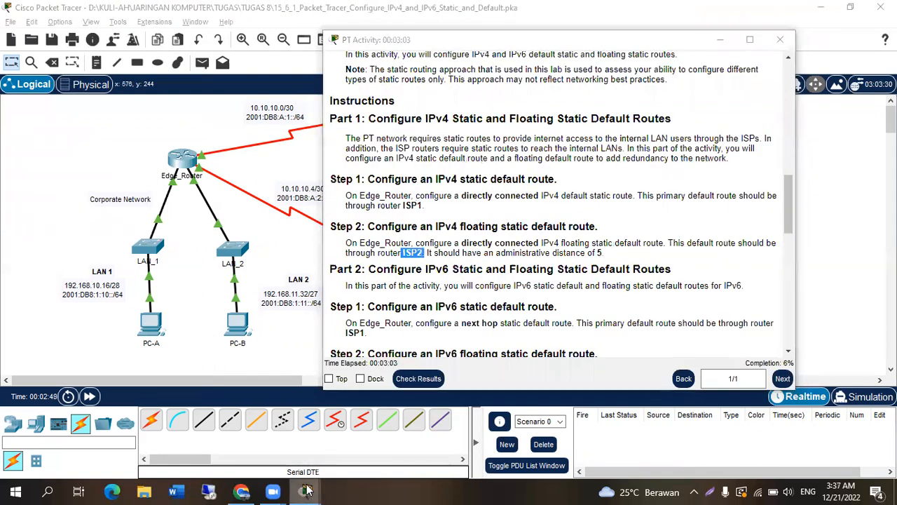
left_click(424, 426)
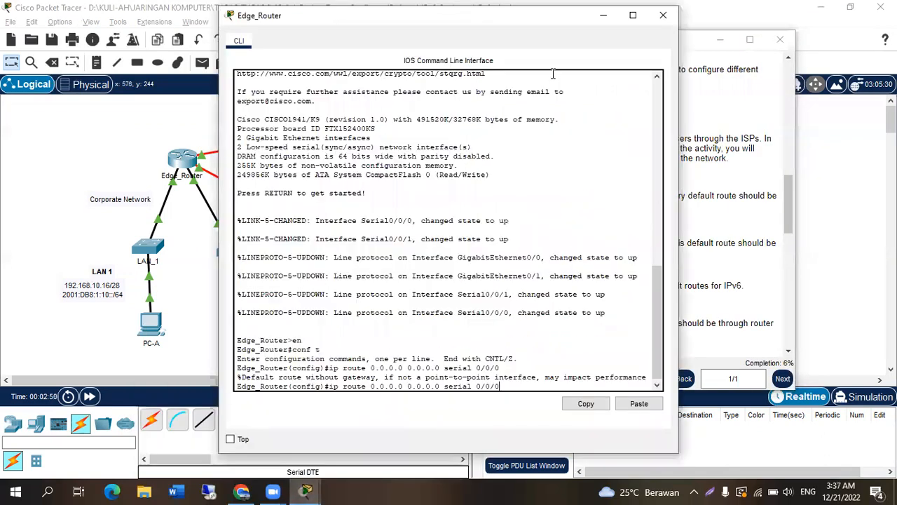
Step: Place the Edge_Router and instructions windows side by side and highlight the administrative distance required in Part 1, Step 2
left_click_drag(469, 18, 232, 21)
left_click(577, 200)
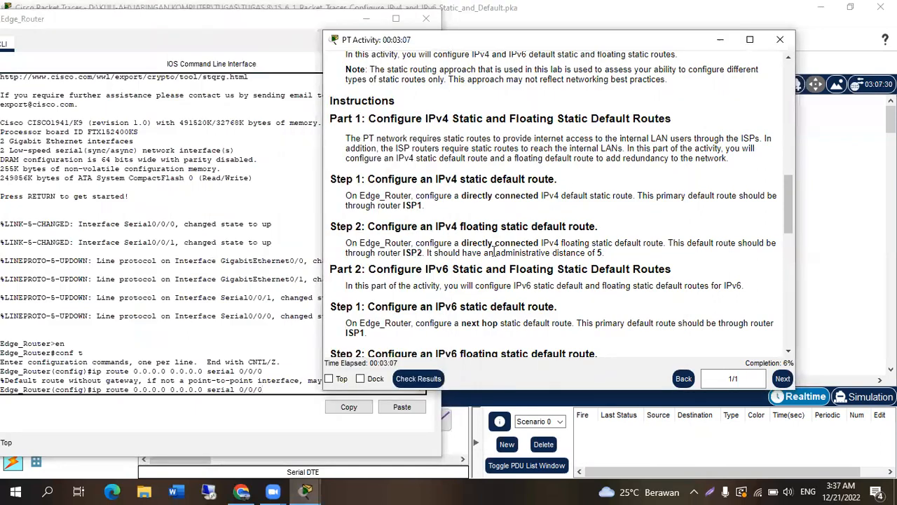
left_click_drag(496, 253, 605, 254)
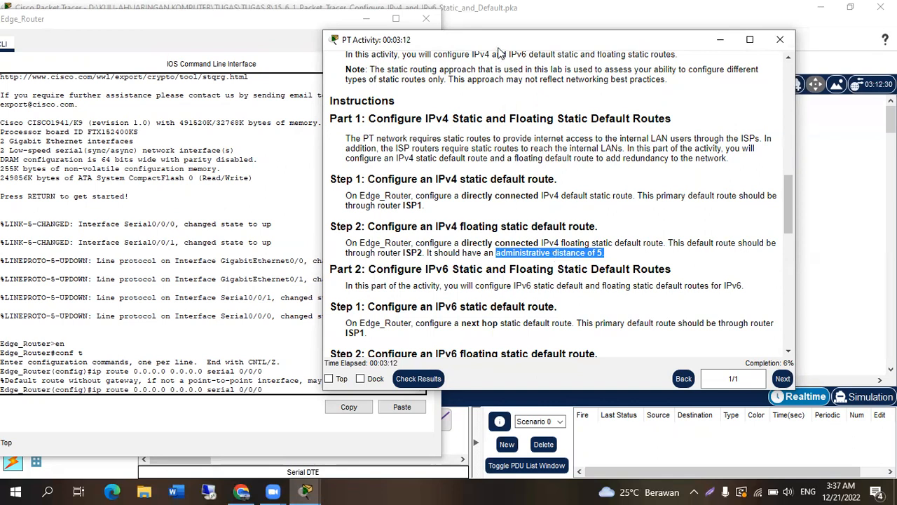
left_click_drag(498, 49, 619, 29)
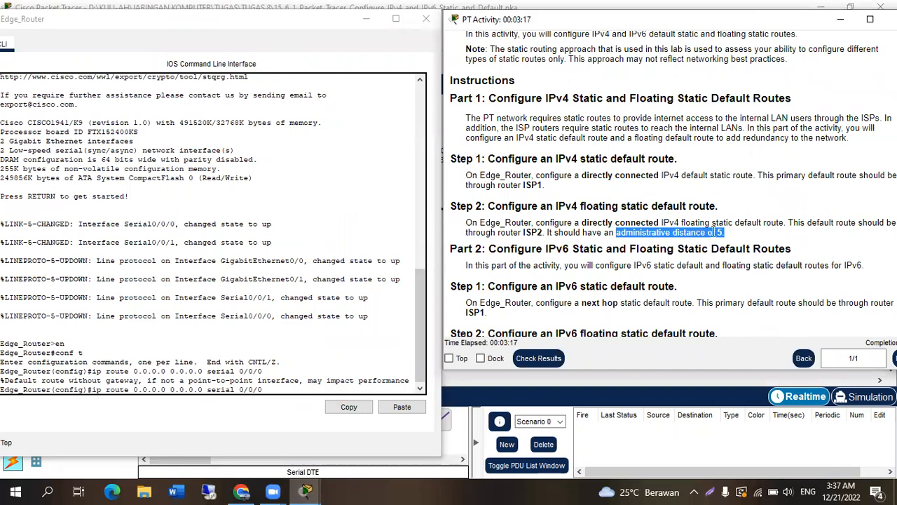
Step: Configure the directly connected IPv4 floating default route to ISP2 on Edge_Router with ip route 0.0.0.0 0.0.0.0 serial 0/0/1 5
left_click(294, 390)
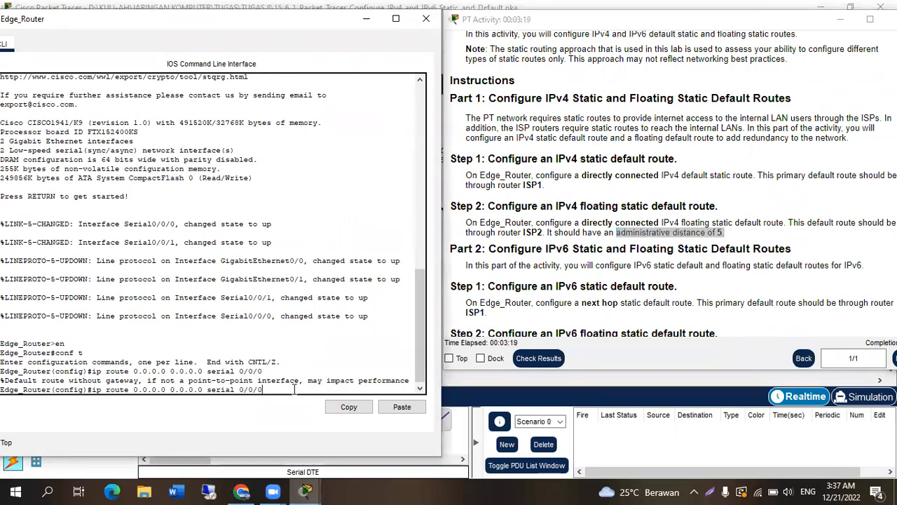
left_click_drag(199, 22, 211, 15)
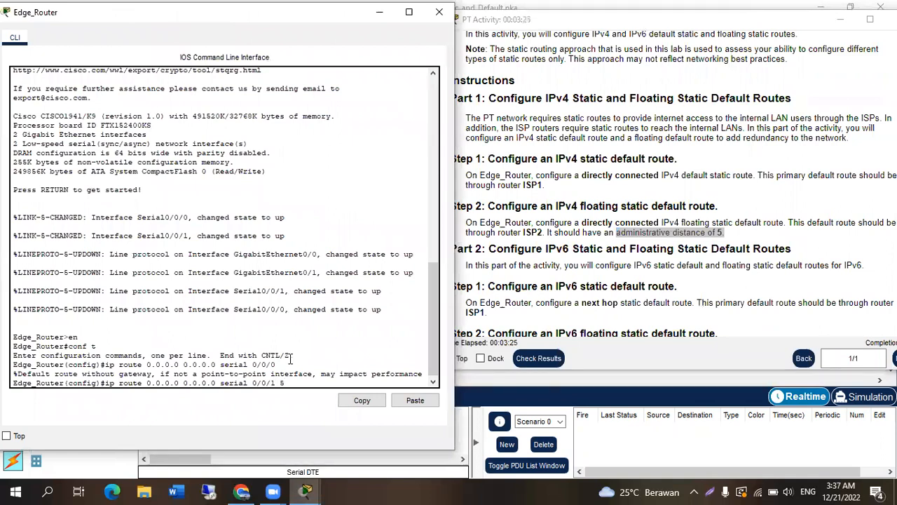
type("5")
key("Return")
Step: Read Part 2, Step 1 on the IPv6 static default route, noting the route type and ISP router it requires
left_click_drag(502, 26, 492, 23)
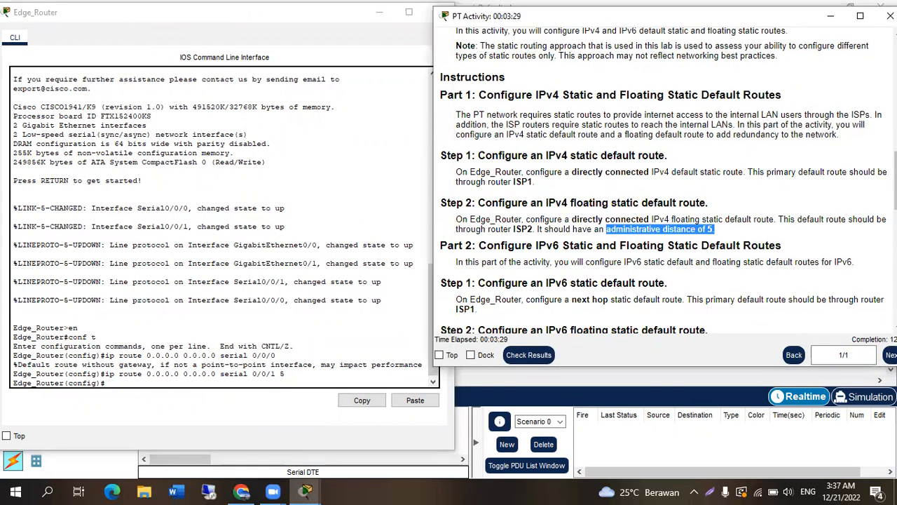
scroll(553, 242, "down", 3)
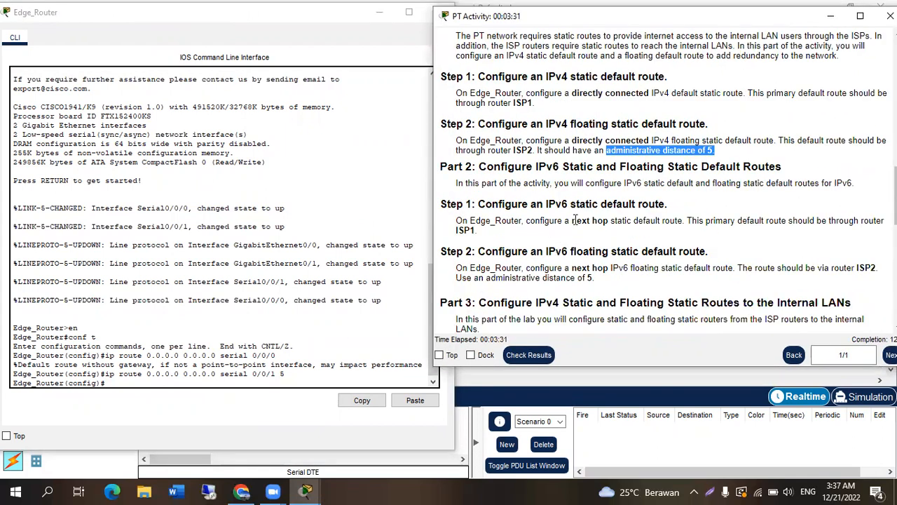
left_click(267, 382)
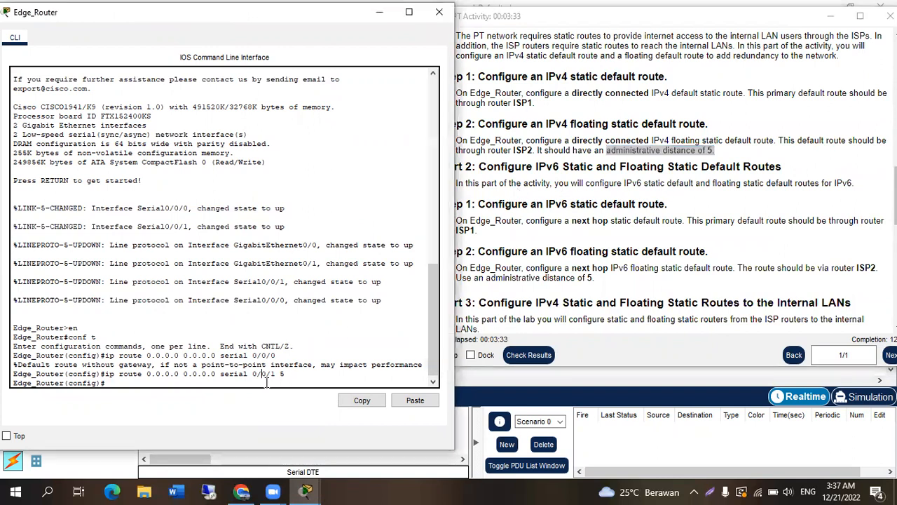
left_click(589, 196)
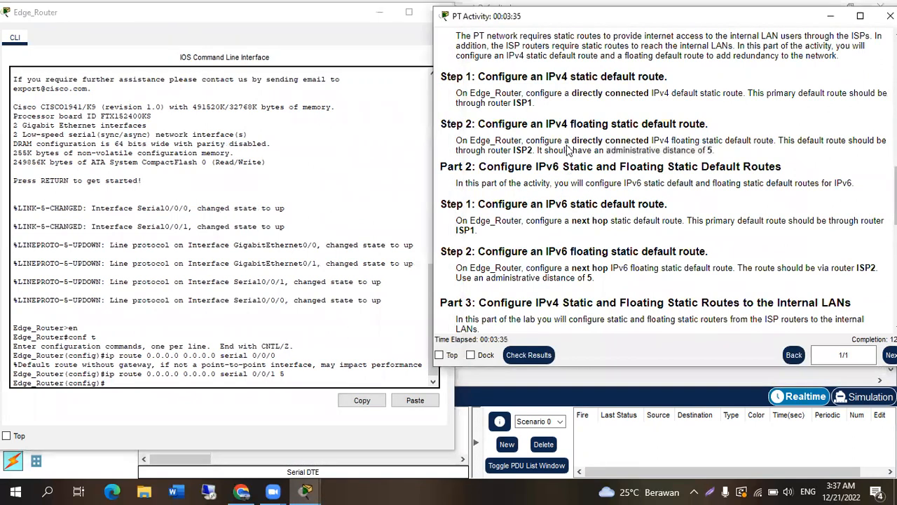
Step: Begin the IPv6 default route command on Edge_Router with ipv6 route ::/0 and bring the instructions fully into view beside it
left_click(236, 382)
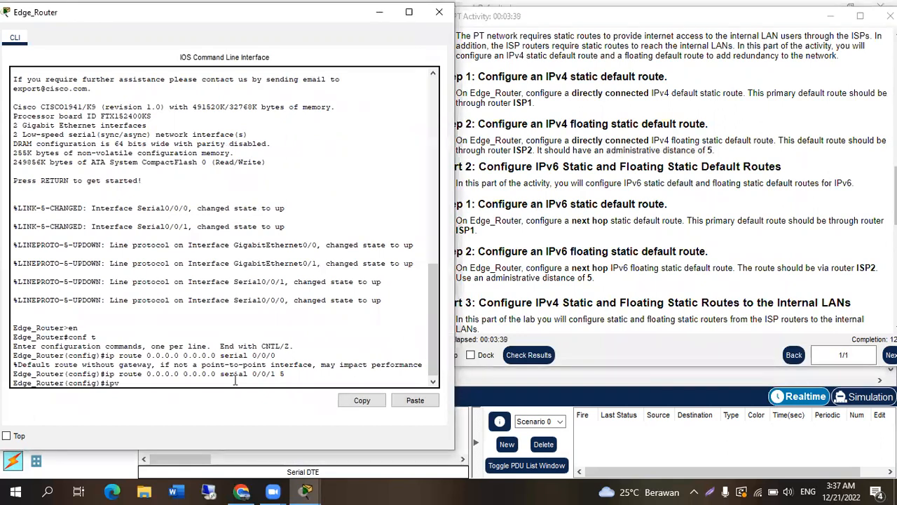
type("ipv6 route ::/0")
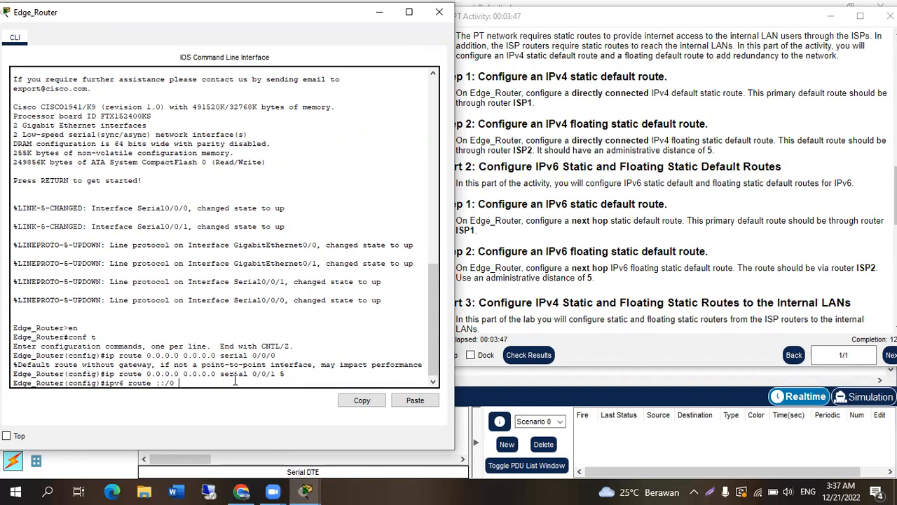
left_click(526, 14)
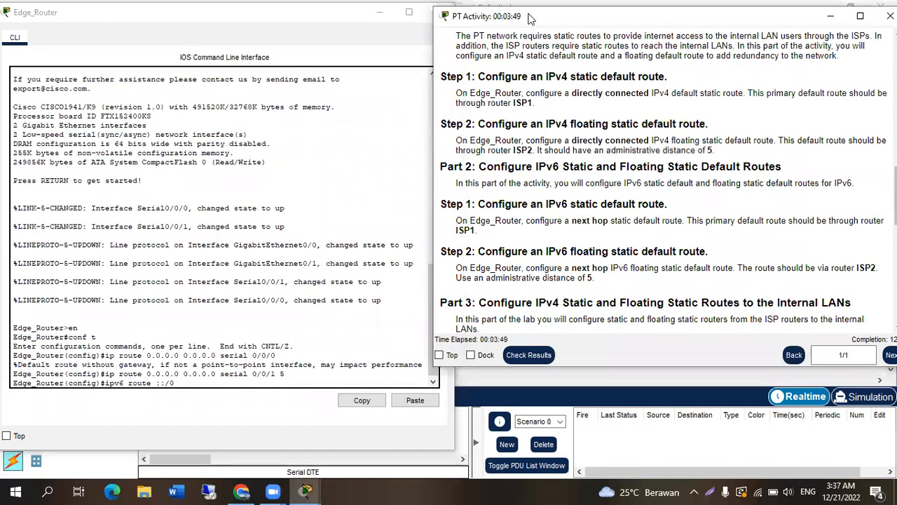
left_click_drag(529, 19, 548, 16)
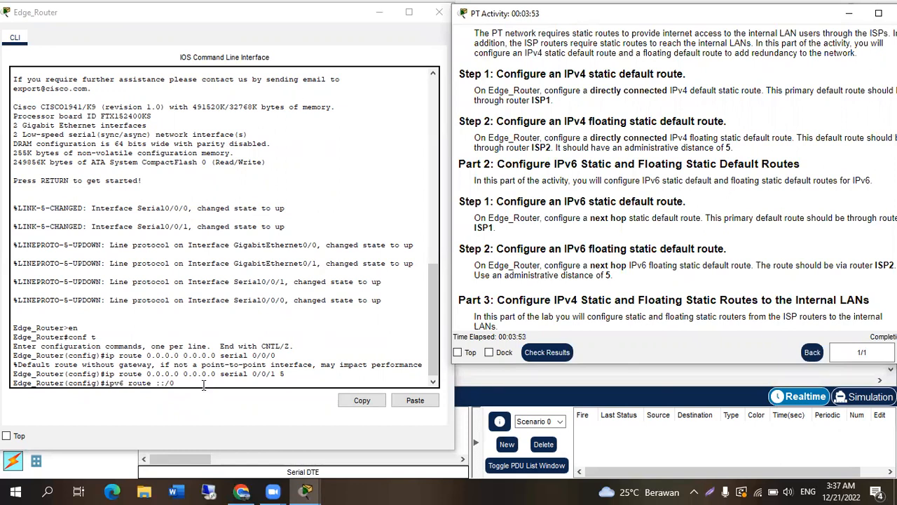
left_click_drag(219, 377, 277, 375)
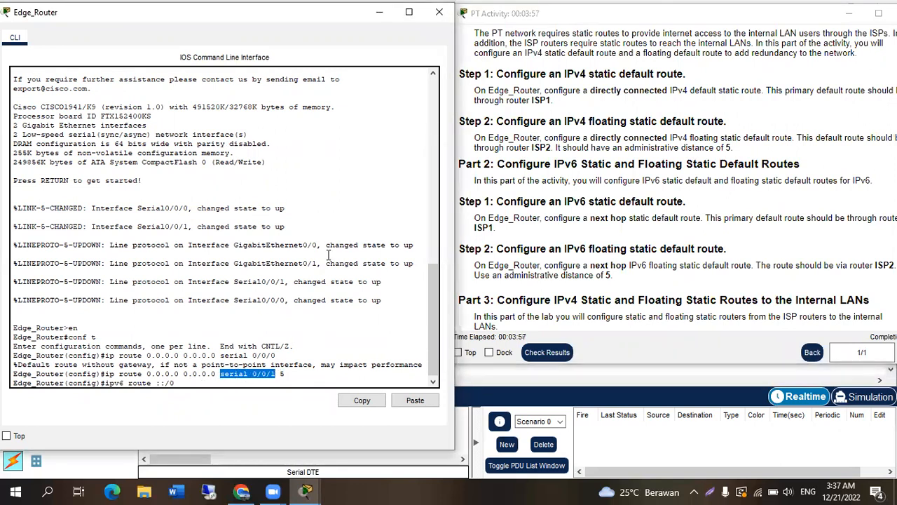
left_click(536, 156)
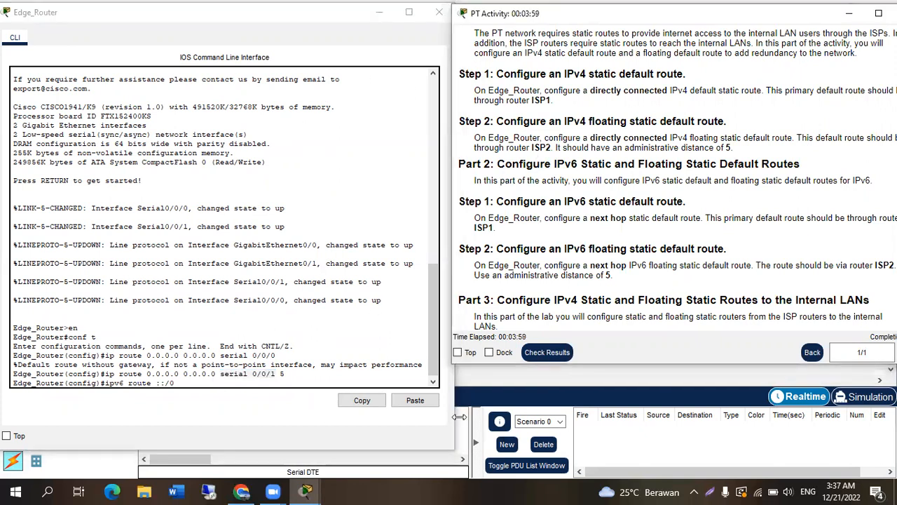
key("alt+Tab")
key("alt+Tab")
key("alt+Tab")
key("alt+Tab")
key("alt+Tab")
key("alt+Tab")
key("alt+Tab")
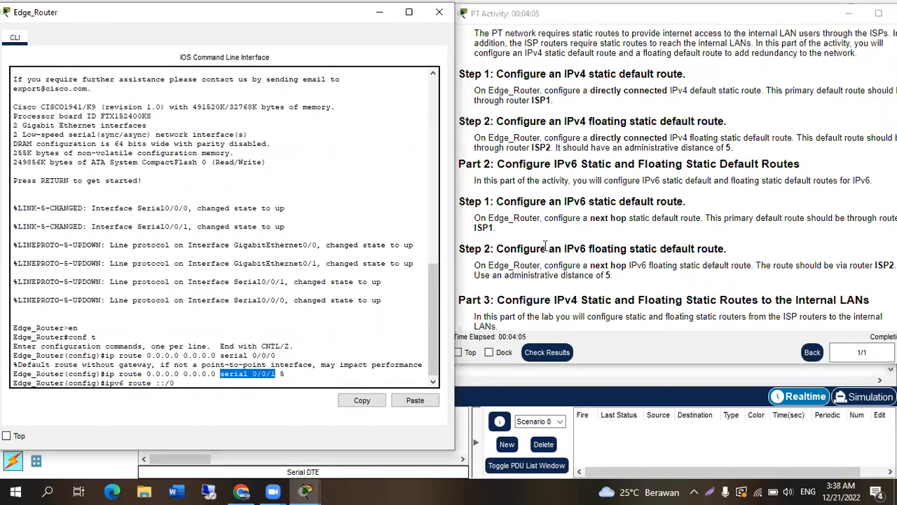
Step: Complete the IPv6 default route with ISP1's S0/0/0 address 2001:db8:a:1::1, copied from the addressing table, as the next hop
scroll(545, 247, "up", 15)
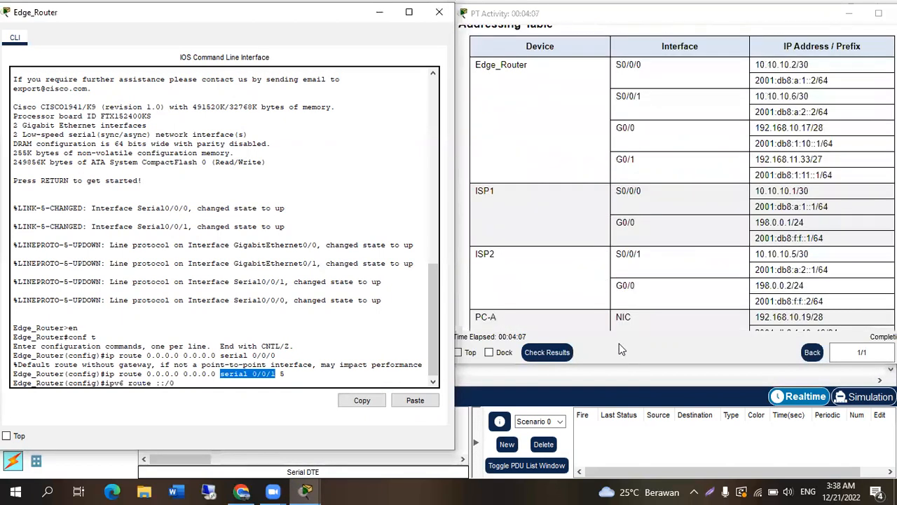
left_click_drag(815, 206, 755, 209)
right_click(773, 211)
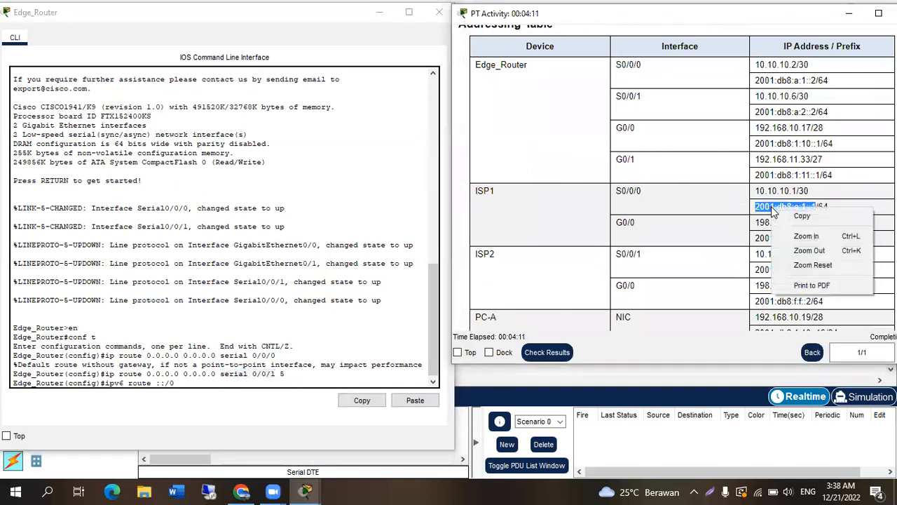
left_click(783, 216)
right_click(277, 383)
left_click(244, 381)
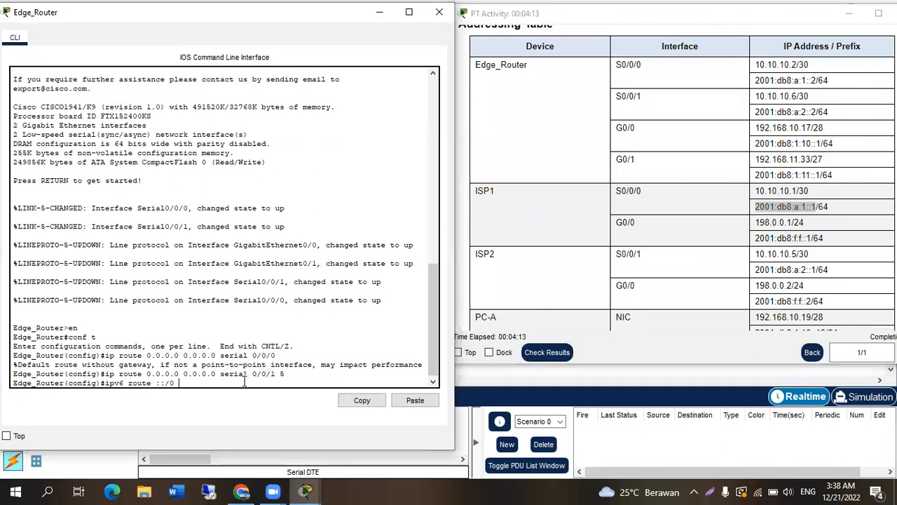
right_click(244, 381)
left_click(275, 404)
key("Return")
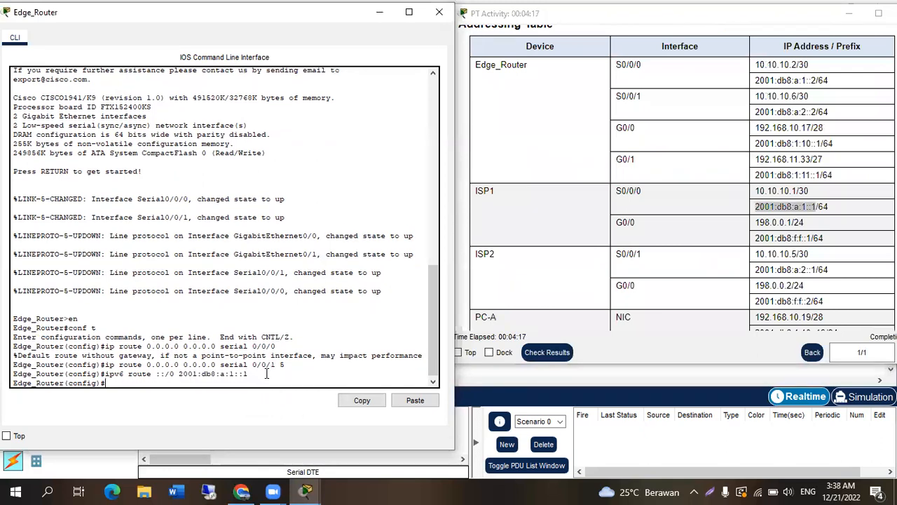
Step: Recall the IPv6 default route command on Edge_Router and copy ISP2's S0/0/1 address 2001:db8:a:2::1 from the addressing table
left_click(572, 21)
left_click_drag(572, 21, 546, 20)
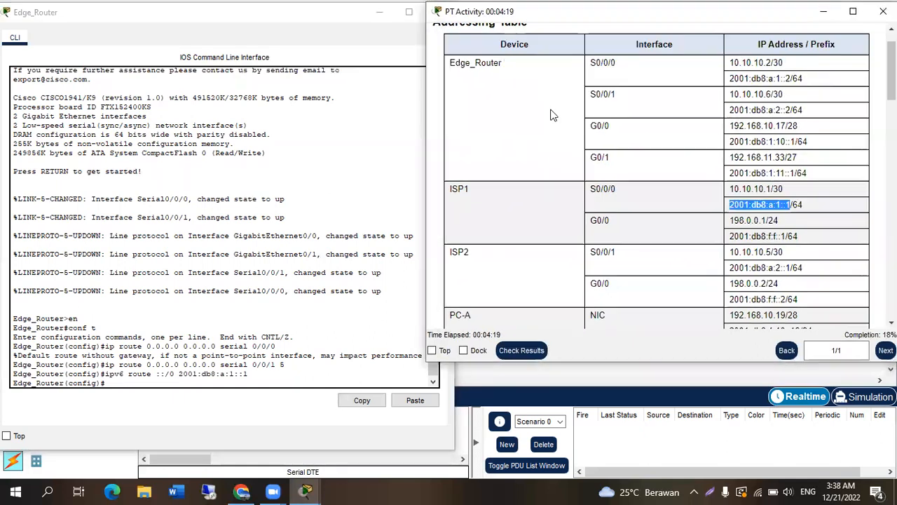
left_click(202, 382)
key("Up")
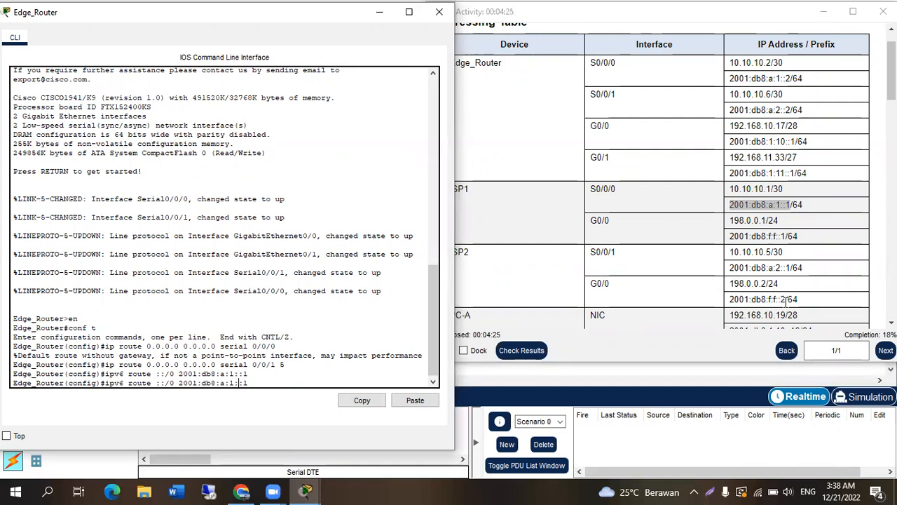
left_click_drag(790, 267, 729, 268)
right_click(749, 268)
left_click(772, 280)
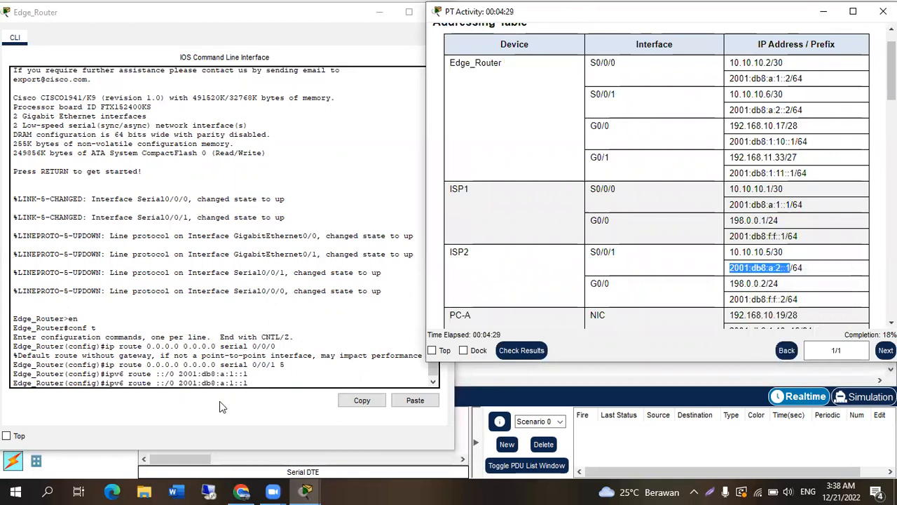
Step: Replace the next hop in the recalled ipv6 route ::/0 command with the copied ISP2 address 2001:db8:a:2::1
left_click(260, 385)
key("BackSpace")
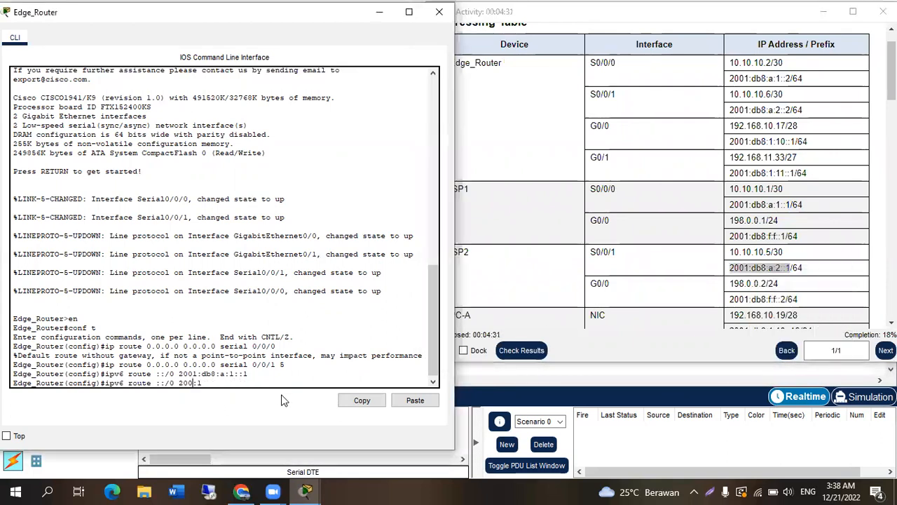
key("BackSpace")
key("BackSpace")
right_click(289, 386)
left_click(317, 405)
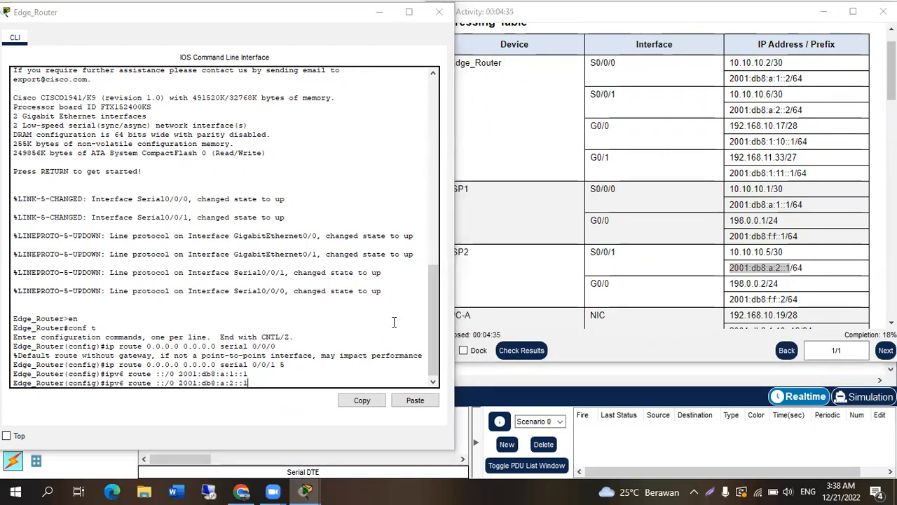
Step: Return to the instructions and read Part 2, Step 2 for the IPv6 floating default route's required administrative distance
key("alt+Tab")
key("alt+Tab")
key("alt+Tab")
key("alt+Tab")
key("alt+Tab")
key("alt+Tab")
key("alt+Tab")
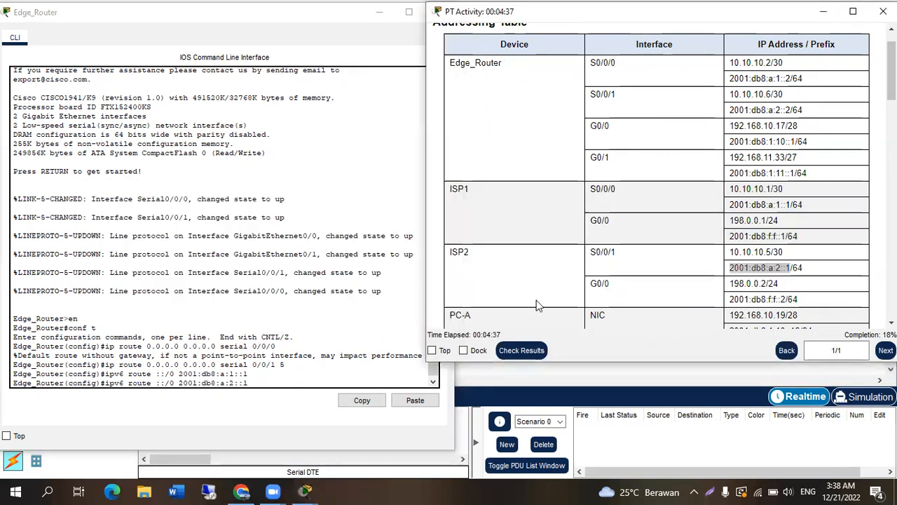
scroll(648, 264, "down", 10)
scroll(648, 264, "down", 3)
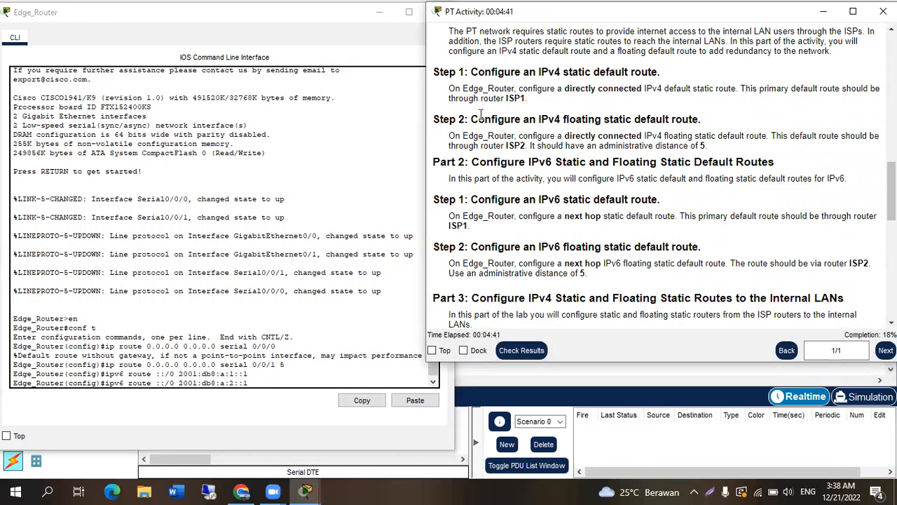
scroll(478, 114, "up", 2)
scroll(449, 96, "down", 3)
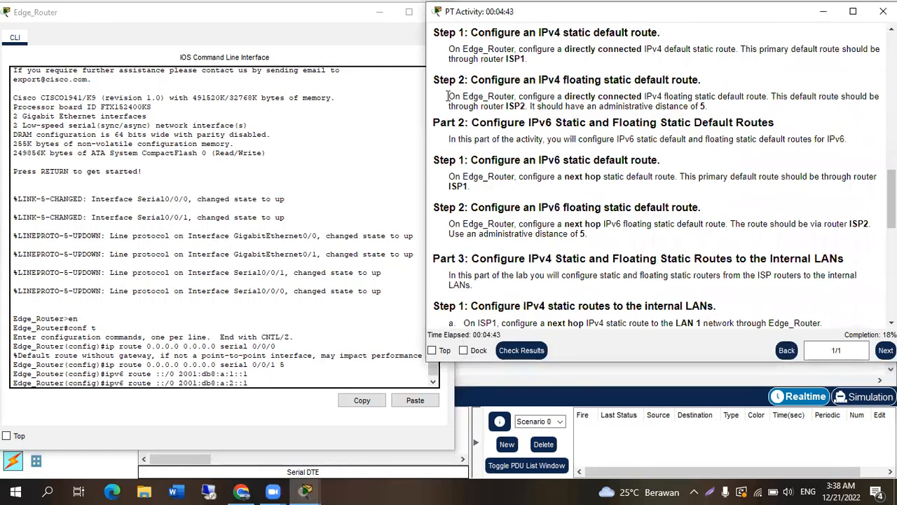
Step: Check the required distance in Part 2, Step 2 and complete Edge_Router's IPv6 default route via 2001:db8:a:2::1 with administrative distance 5
scroll(537, 226, "up", 3)
scroll(537, 226, "down", 1)
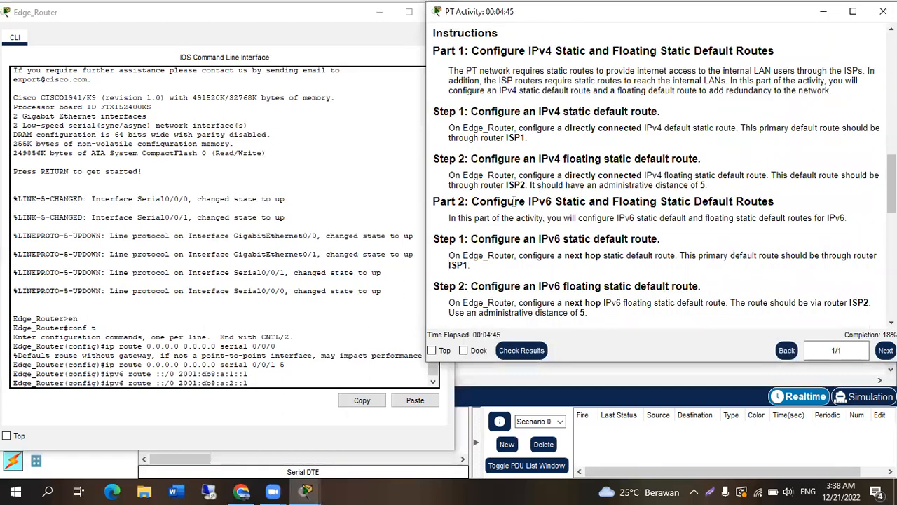
left_click_drag(485, 201, 651, 231)
left_click(626, 223)
scroll(614, 250, "down", 1)
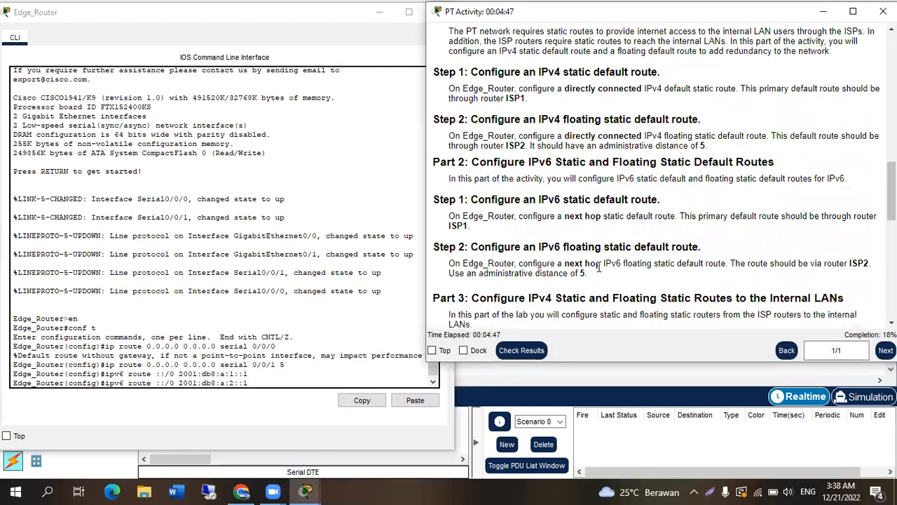
left_click(340, 382)
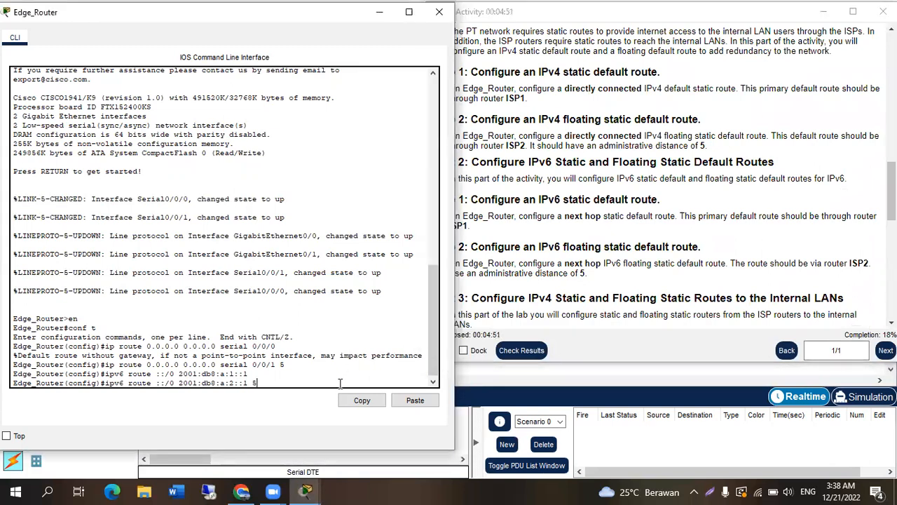
key("Return")
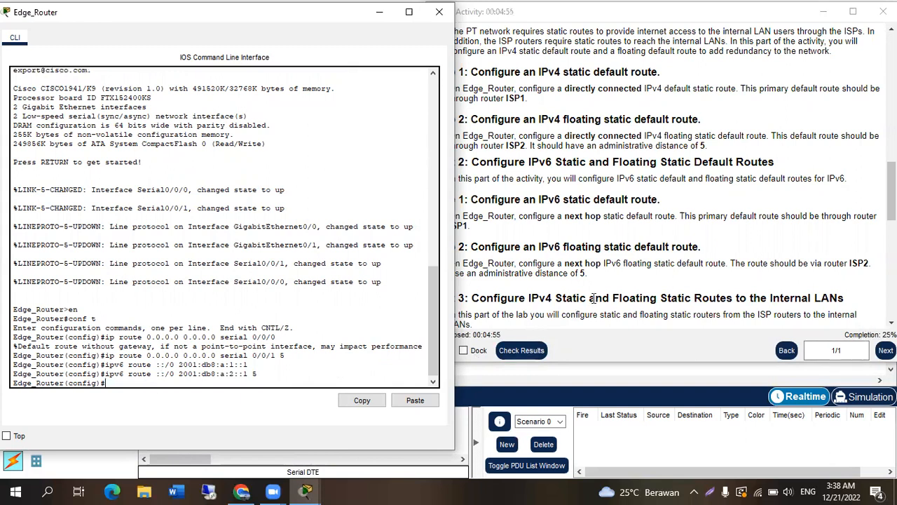
Step: Narrow the instructions window so it sits beside the Edge_Router CLI, with Part 3, Step 1 in view
scroll(594, 297, "down", 1)
left_click(495, 14)
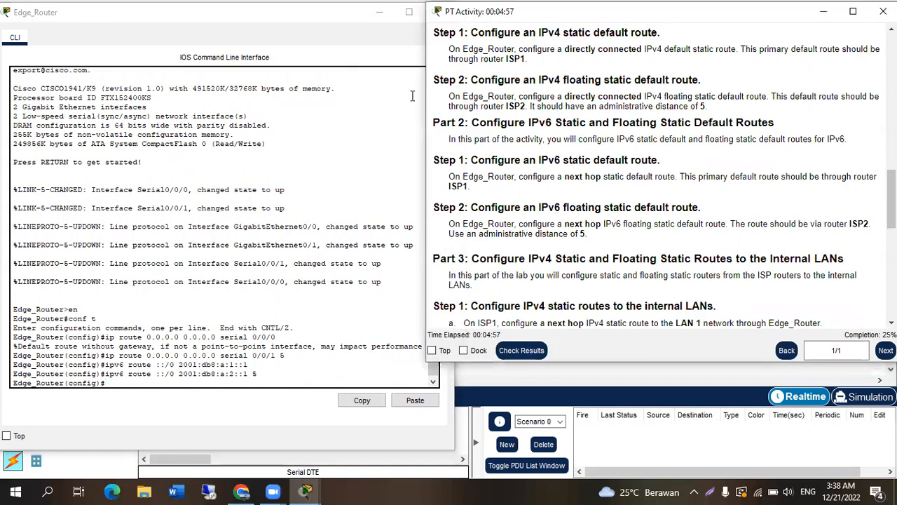
left_click(325, 31)
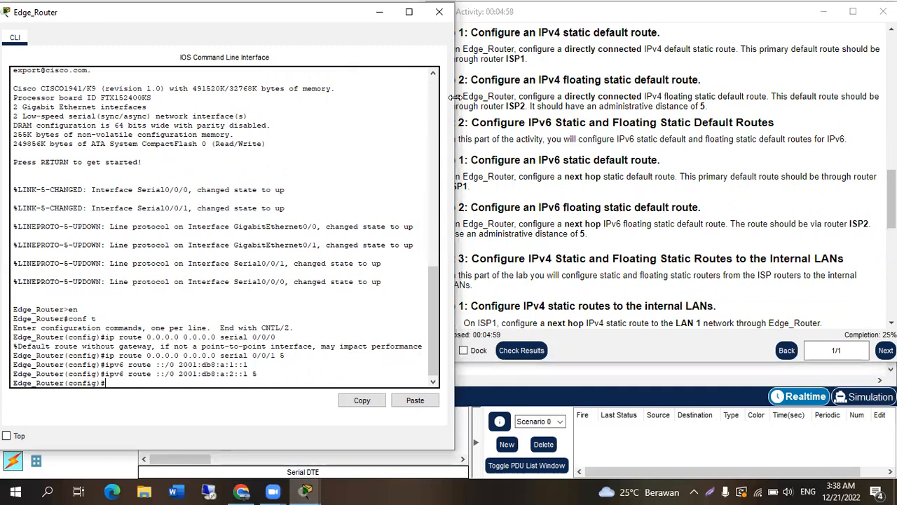
left_click(478, 29)
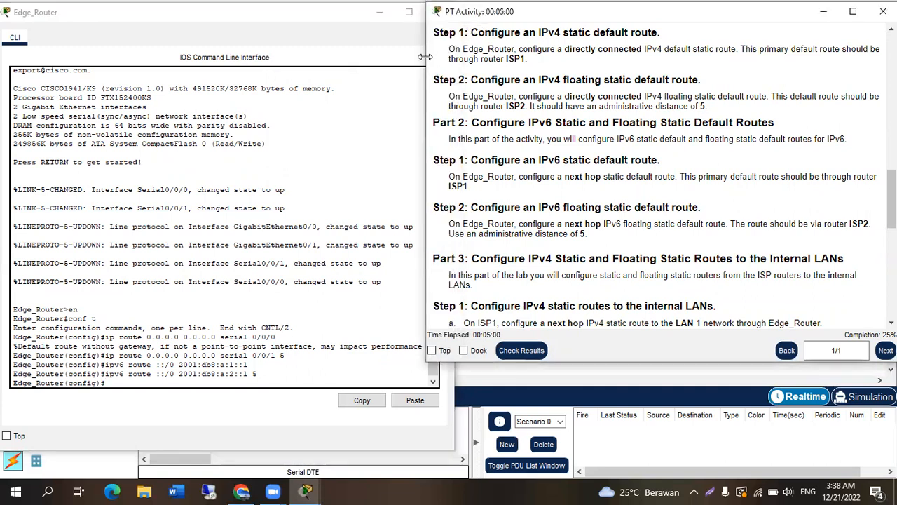
left_click_drag(425, 56, 454, 56)
scroll(598, 246, "down", 1)
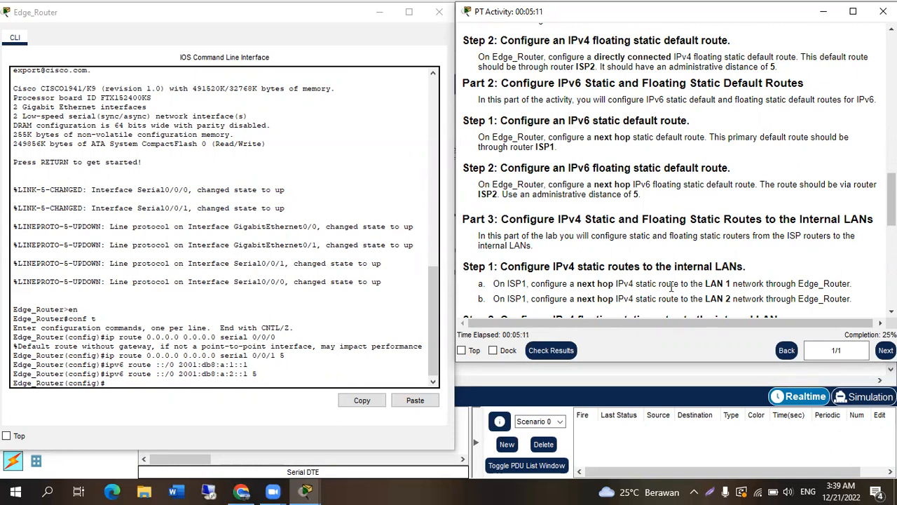
Step: Compare the Part 3, Step 1 tasks for ISP1 with the topology's LAN 1, LAN 2 and Edge_Router connections
key("alt+Tab")
key("Tab")
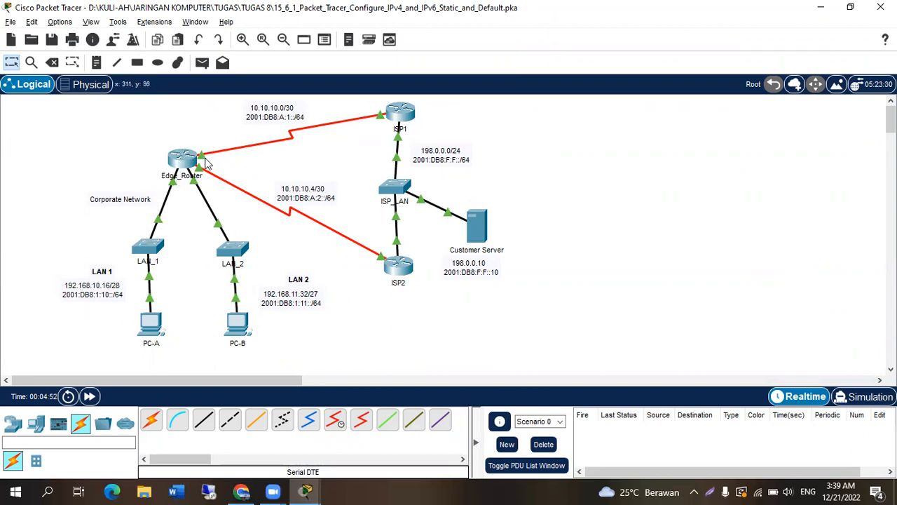
key("alt+Tab")
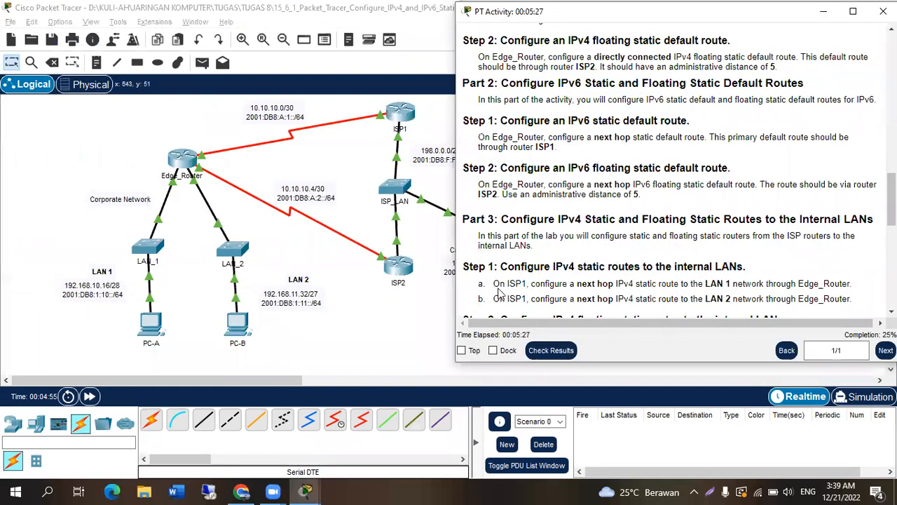
left_click(399, 173)
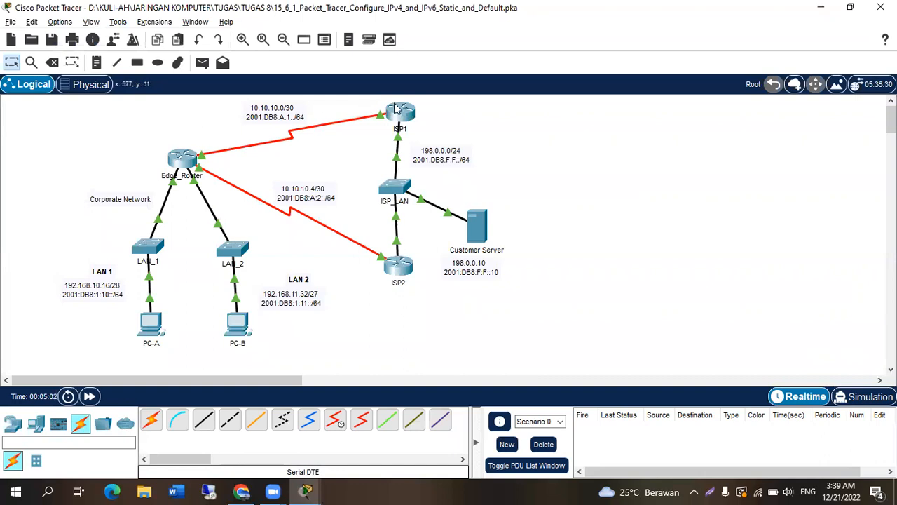
key("alt+Tab")
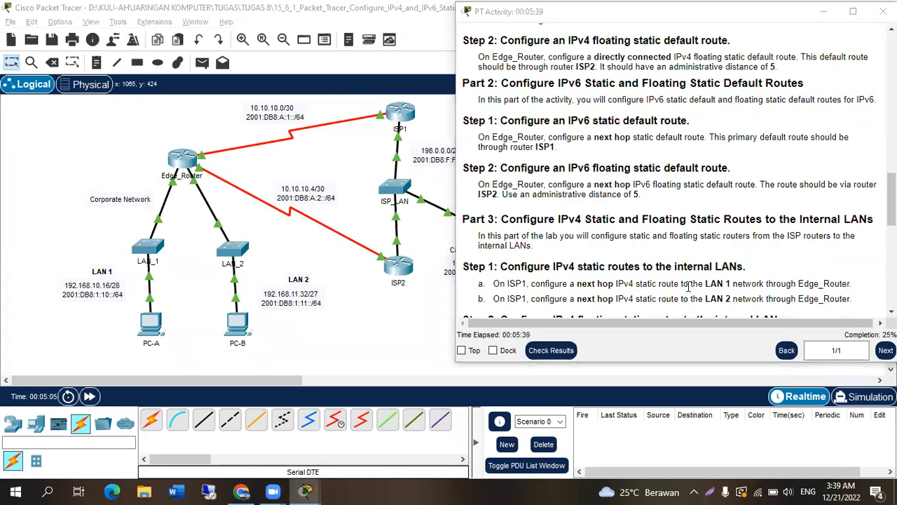
key("alt+Tab")
key("Tab")
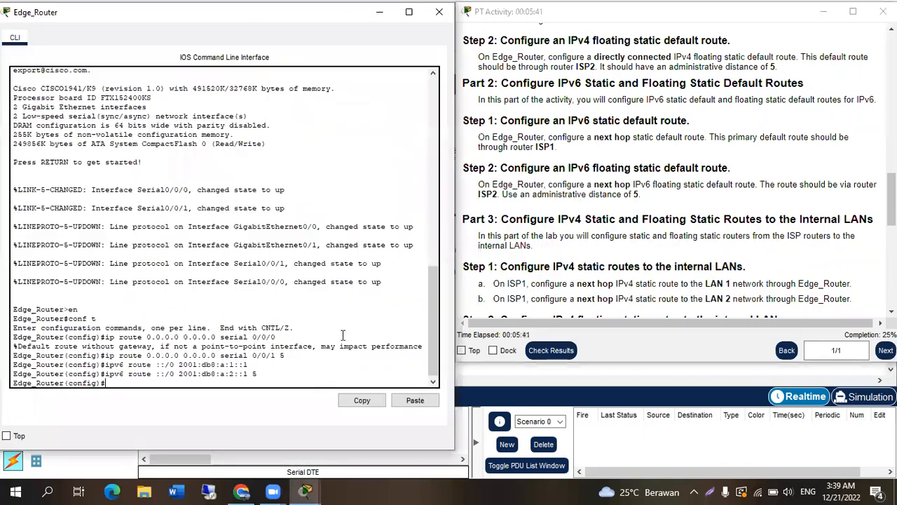
key("alt+Tab")
key("Tab")
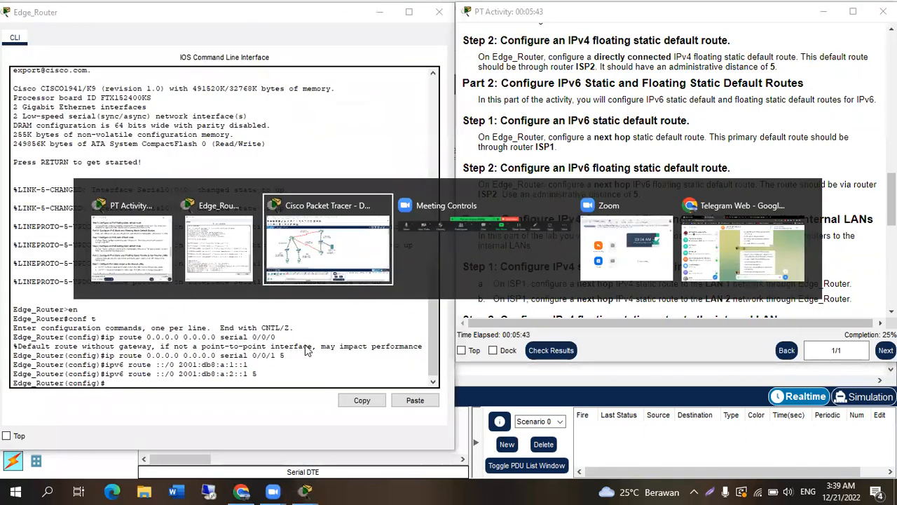
Step: Examine the addressing table for the interface addresses of Edge_Router, ISP1 and ISP2
key("alt+Tab")
scroll(593, 244, "up", 15)
scroll(593, 244, "down", 2)
scroll(594, 242, "up", 2)
scroll(593, 249, "down", 1)
scroll(593, 249, "down", 1)
scroll(607, 190, "up", 4)
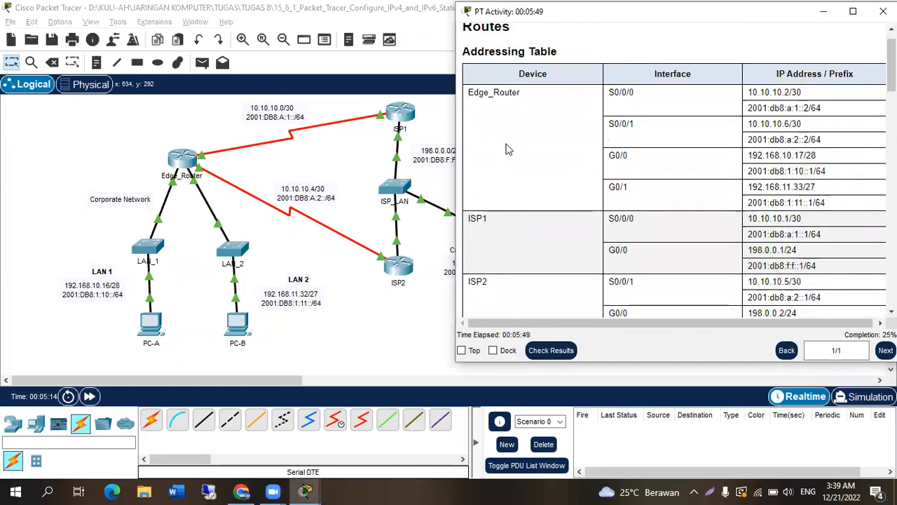
scroll(505, 175, "down", 4)
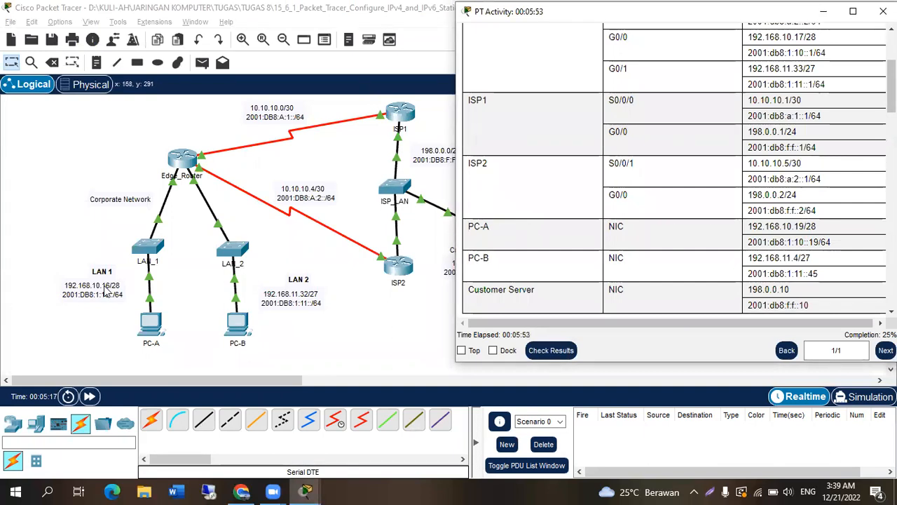
Step: Move the Edge_Router CLI clear of the topology and begin a static route to LAN 1 with ip route 192.168.10.16 255.255.255.240
left_click(182, 159)
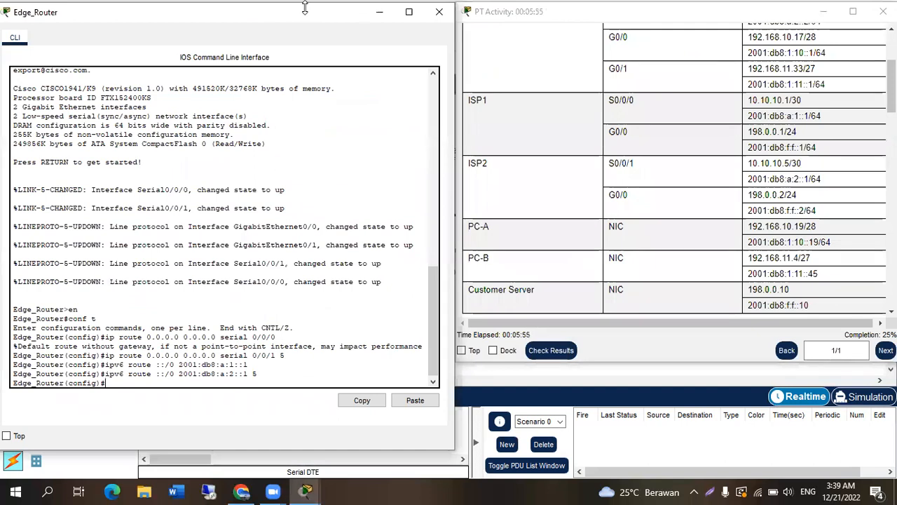
left_click_drag(277, 21, 697, 19)
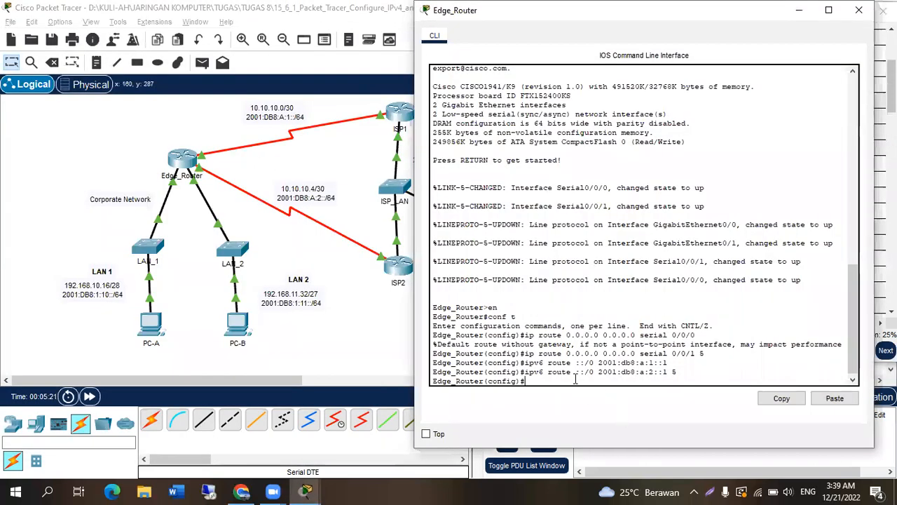
type("ipv")
type(" route")
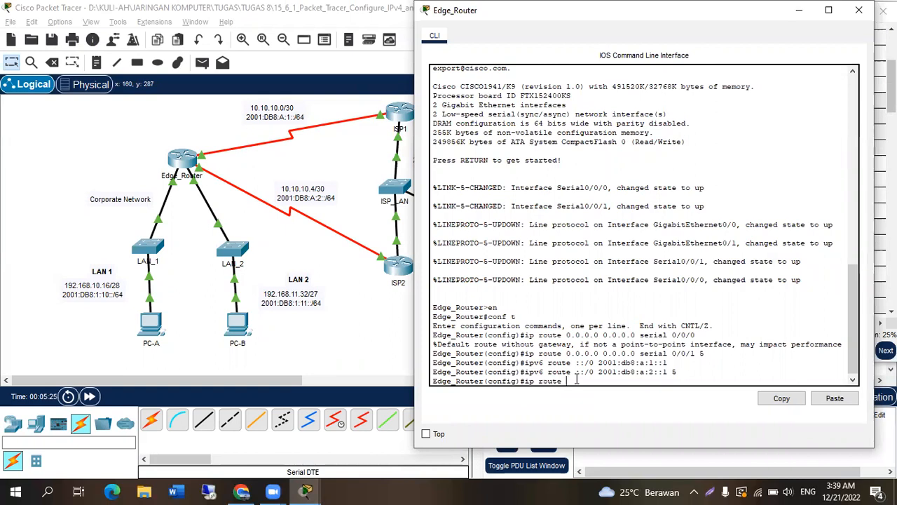
type("192.168.10.16 255.255.255.240")
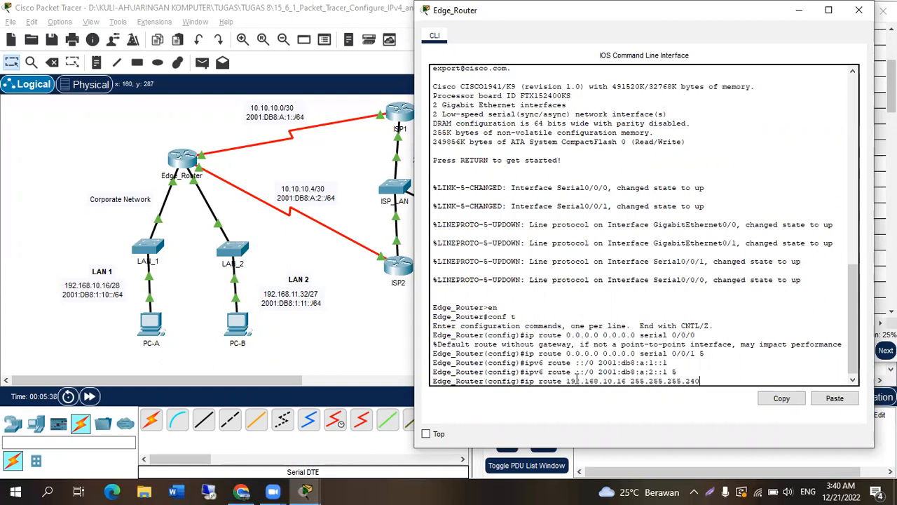
Step: Reread Part 3, Step 1a on the LAN 1 route through Edge_Router and check Edge_Router's interface addresses in the topology
key("alt+Tab")
key("alt+Tab")
key("alt+Tab")
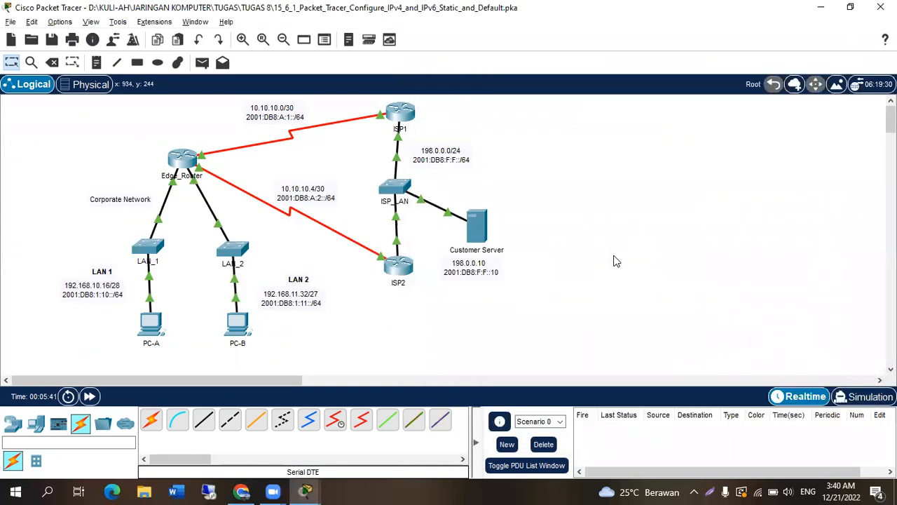
key("alt+Tab")
key("alt+Tab")
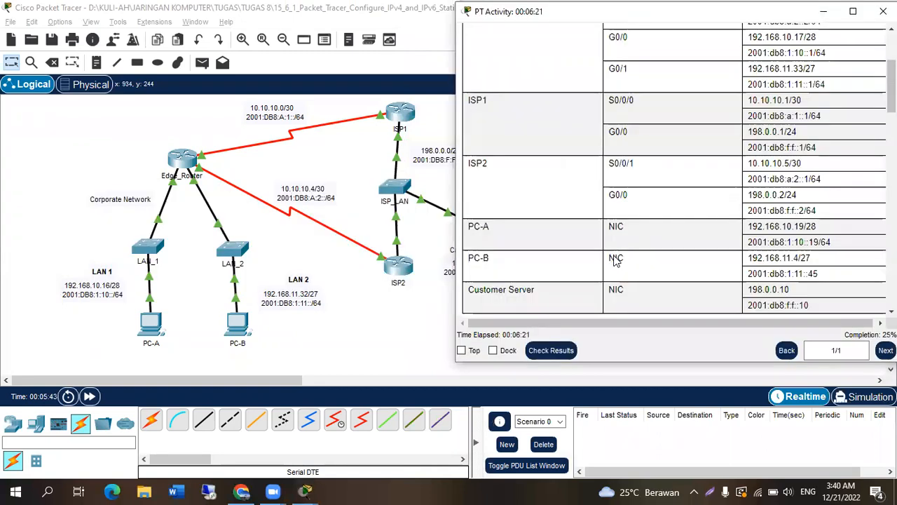
scroll(671, 256, "down", 10)
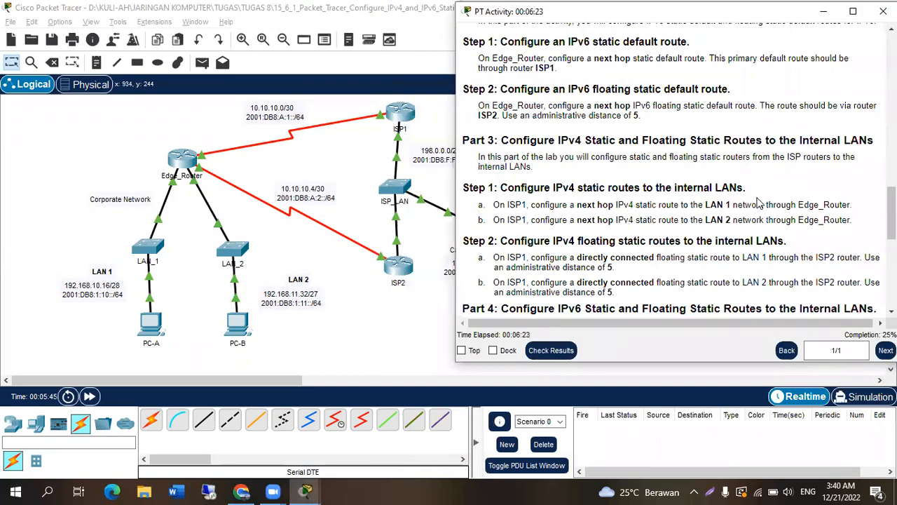
left_click_drag(733, 205, 854, 209)
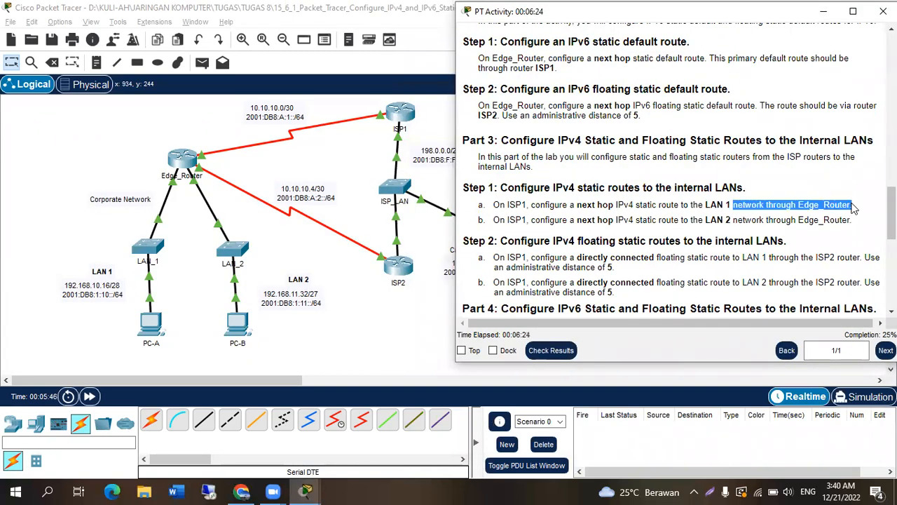
left_click(213, 156)
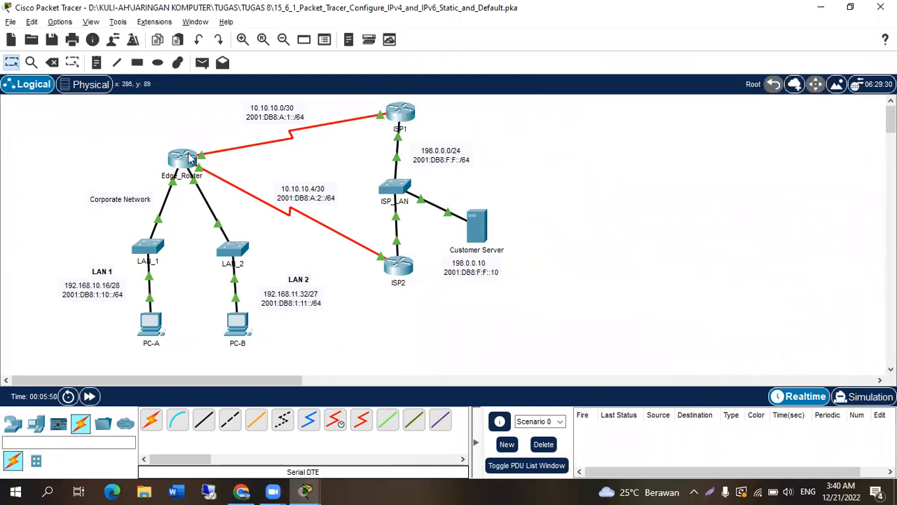
mouse_move(190, 158)
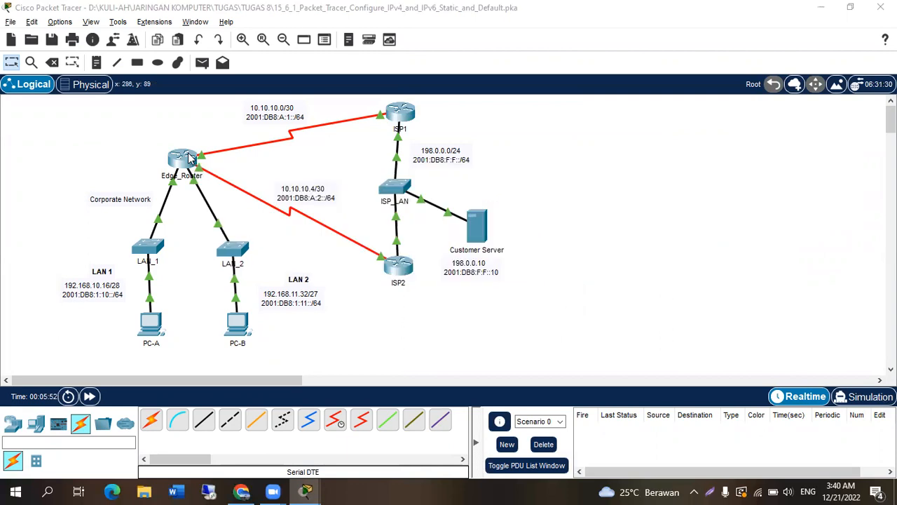
Step: Try to complete the LAN 1 route on Edge_Router with next hop 10.10.10.2, and close the router's window
key("alt+Tab")
key("alt+Tab")
type("0.10.10.2")
key("Return")
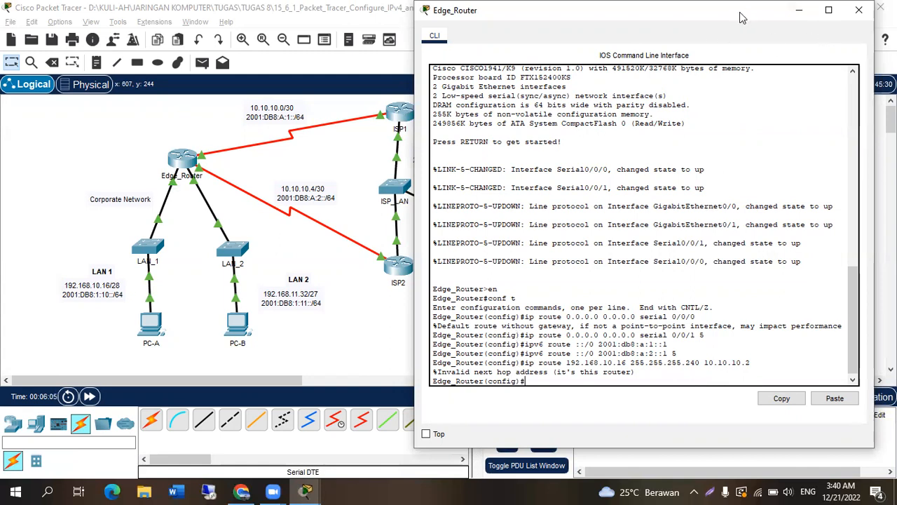
left_click_drag(748, 15, 724, 17)
left_click(834, 10)
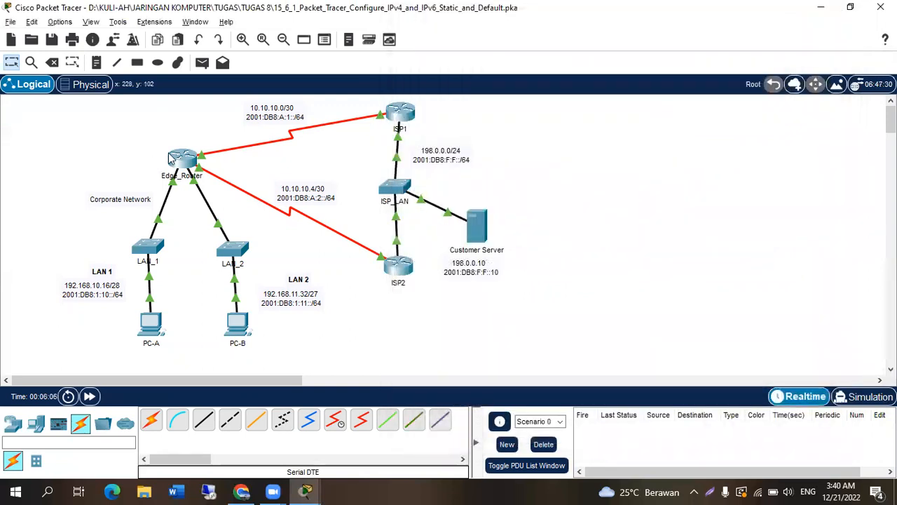
Step: Open ISP1's command line and enter global configuration mode
left_click(400, 116)
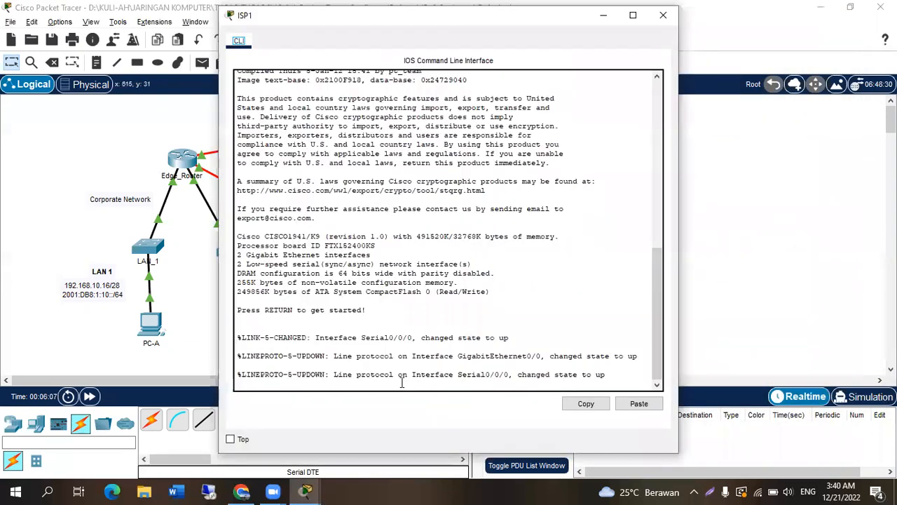
key("Return")
type("en")
key("Return")
type("conf t")
key("Return")
key("alt+Tab")
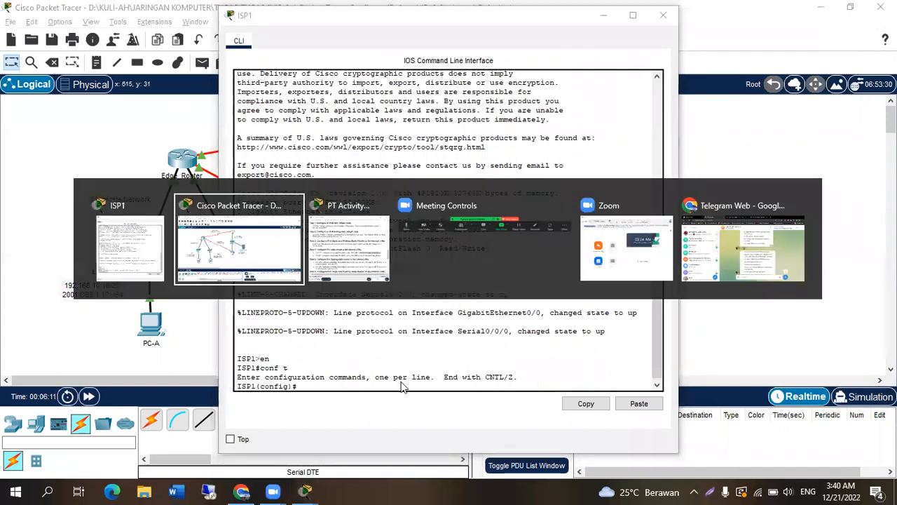
key("alt+Tab")
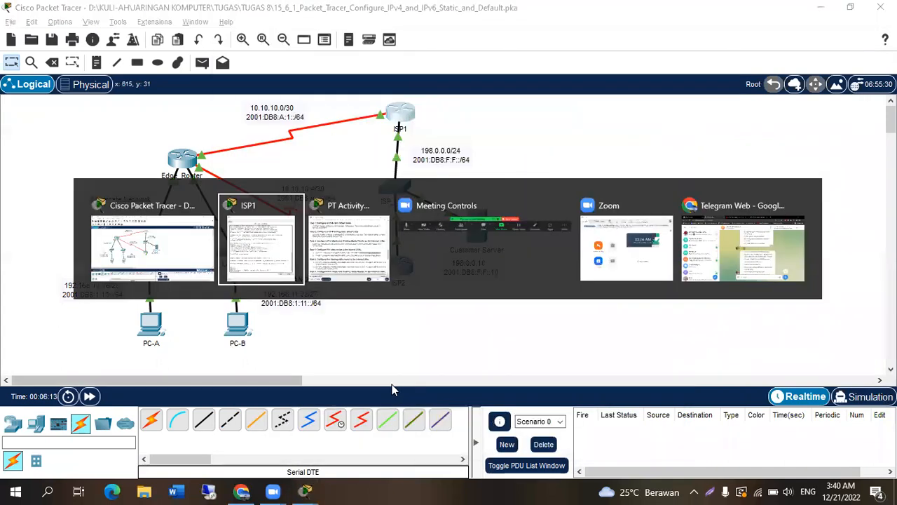
Step: Configure ISP1's LAN 1 route with ip route 192.168.10.16 255.255.255.240 10.10.10.2, checking Edge_Router's serial address in the topology for the next hop
type("ip route 192.168.10.")
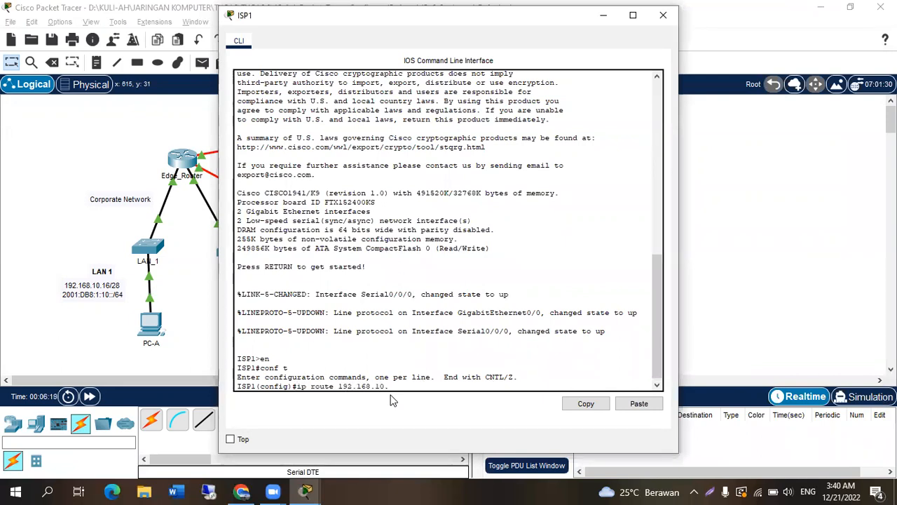
type("16 255.255.255.240 10")
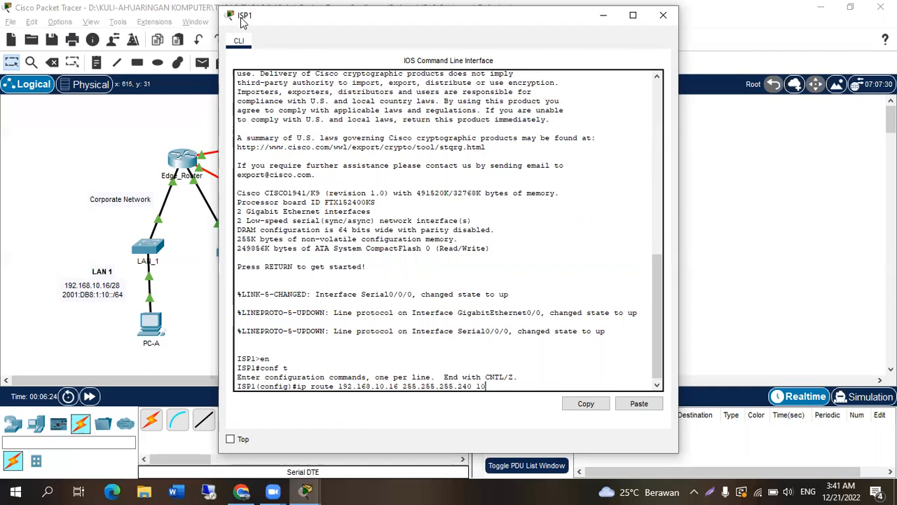
left_click_drag(246, 21, 384, 19)
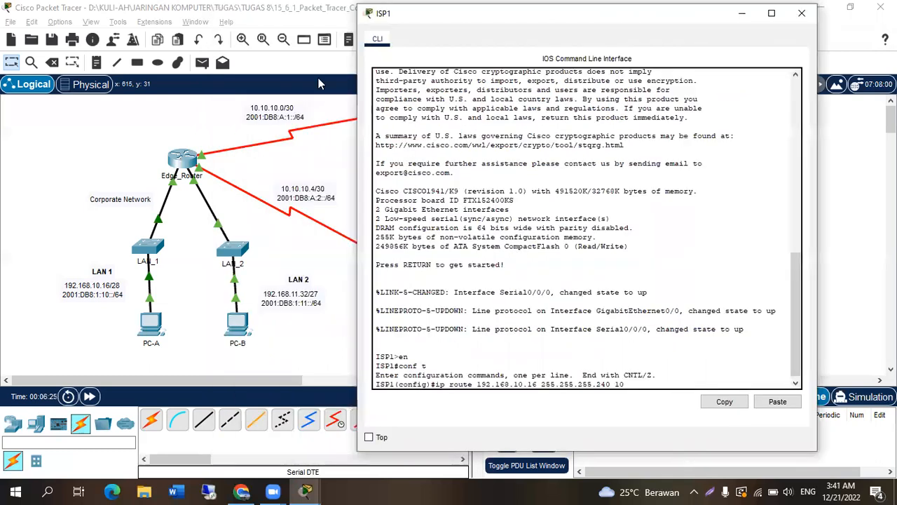
left_click(185, 162)
mouse_move(187, 162)
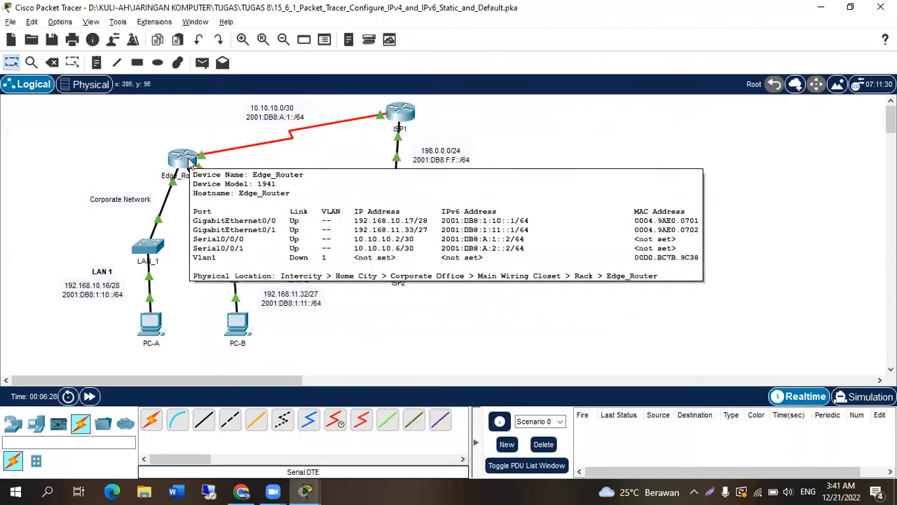
key("alt+Tab")
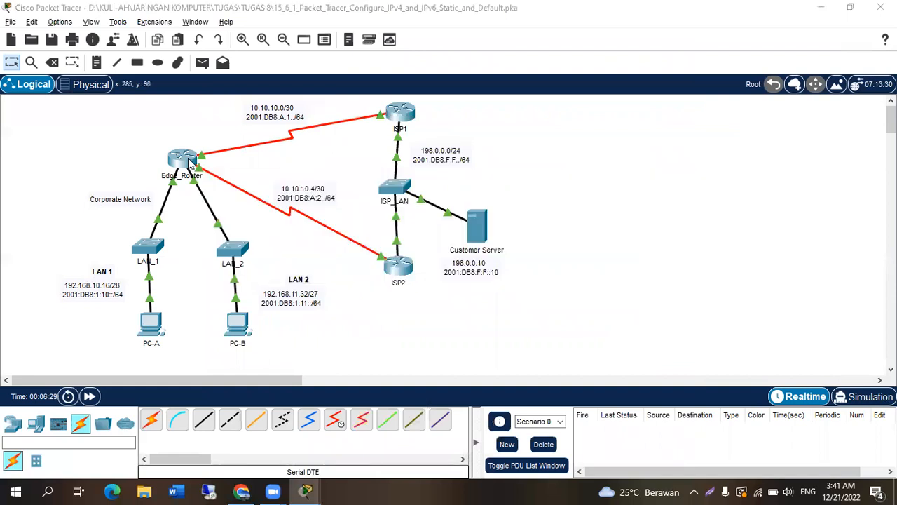
type(".10.16 255.255.255.240 10.10.10.2")
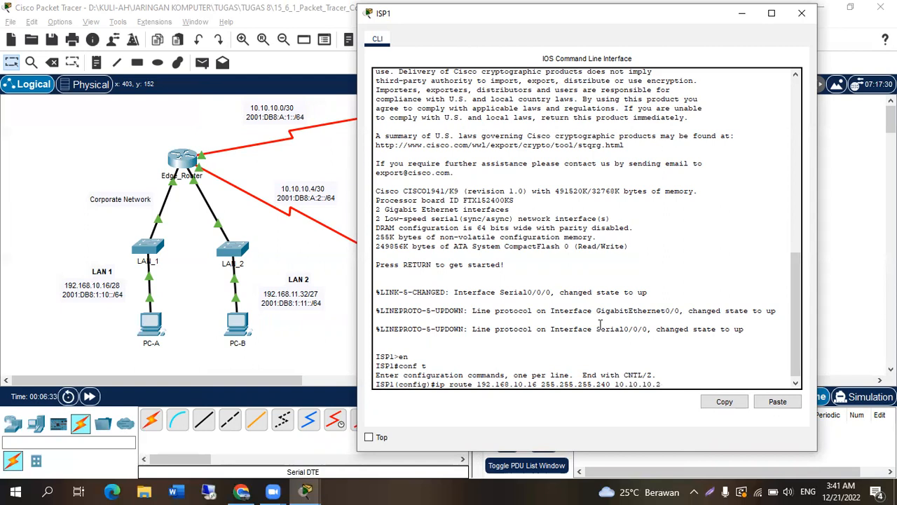
key("Return")
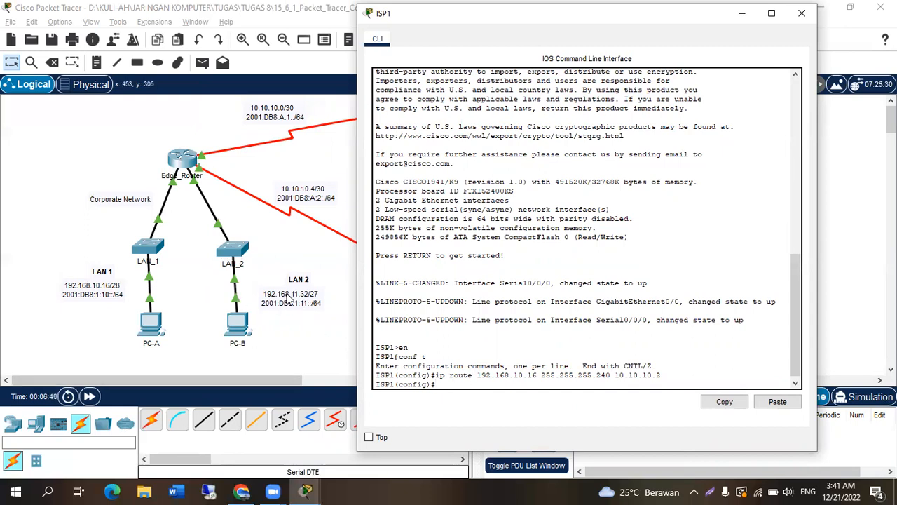
Step: Recall the LAN 1 route command and edit it for LAN 2 as ip route 192.168.11.32 255.255.255.224 10.10.10.2
key("Up")
key("Left")
key("Left")
key("Left")
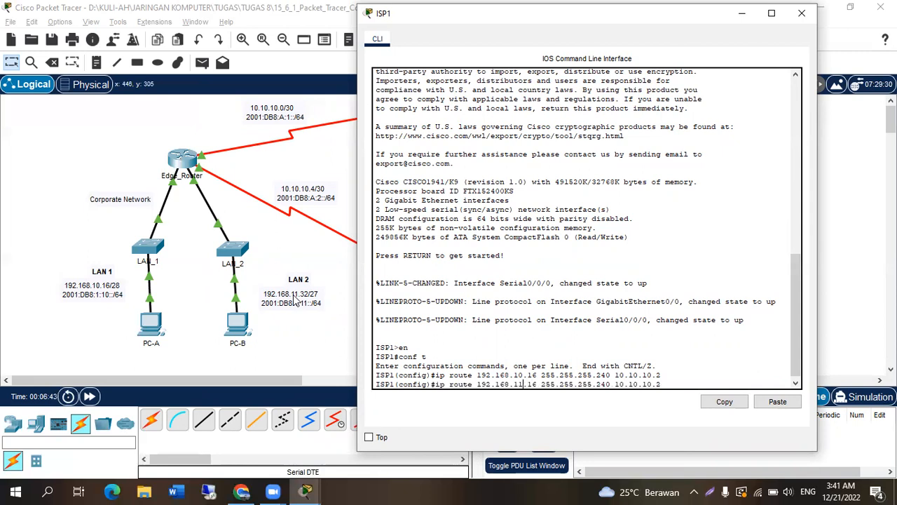
key("BackSpace")
key("BackSpace")
type("32")
key("BackSpace")
key("BackSpace")
type("24")
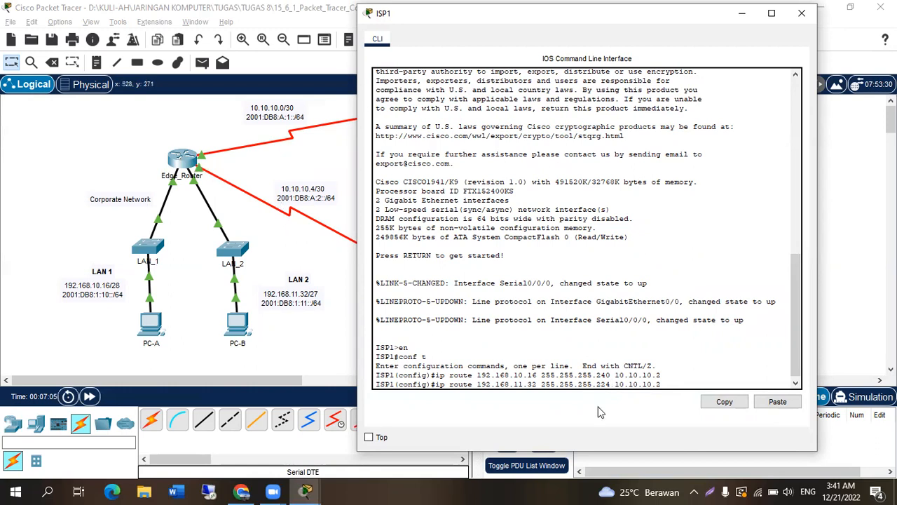
Step: Verify the LAN 2 route's next hop against Edge_Router's interface addresses in the topology, and submit the route on ISP1
left_click_drag(615, 384, 666, 384)
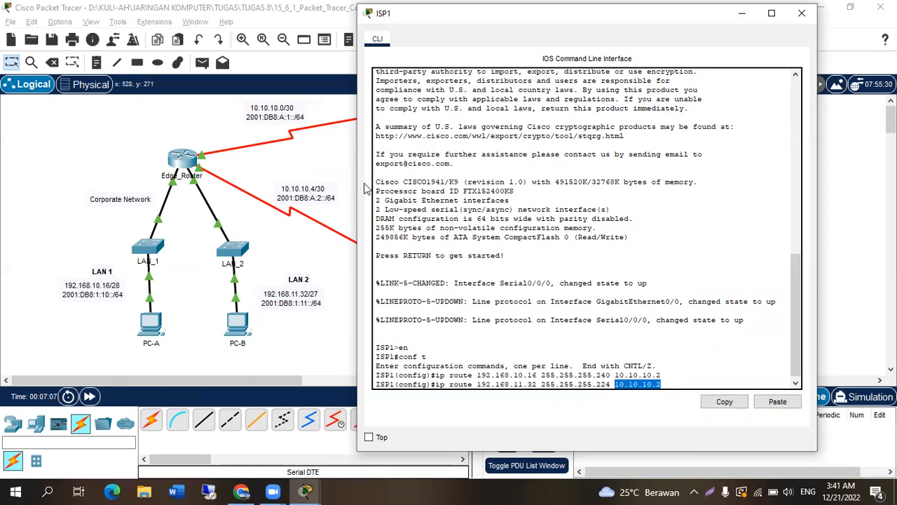
left_click(263, 155)
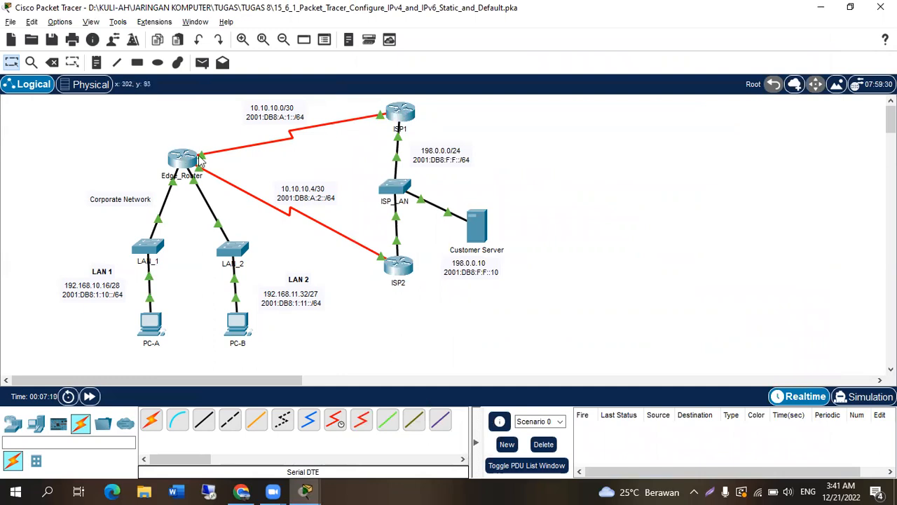
mouse_move(189, 160)
key("alt+Tab")
left_click(675, 386)
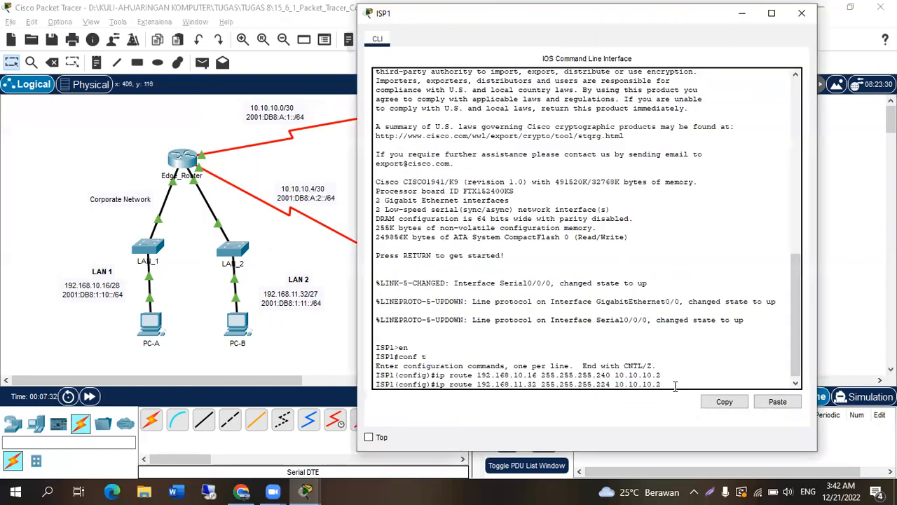
key("Return")
Step: Check the activity's assessment items for the static routes on ISP1 and Edge_Router, and return to the instructions
key("alt+Tab")
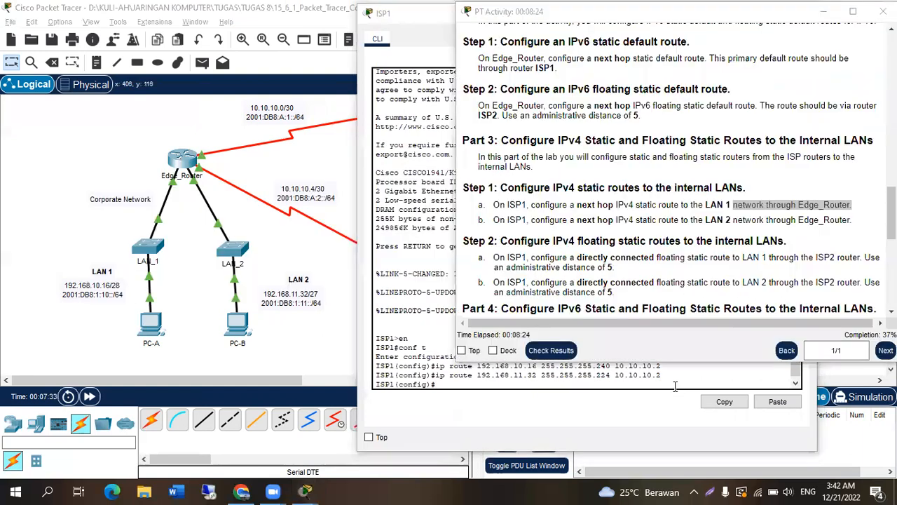
left_click(551, 351)
left_click(138, 96)
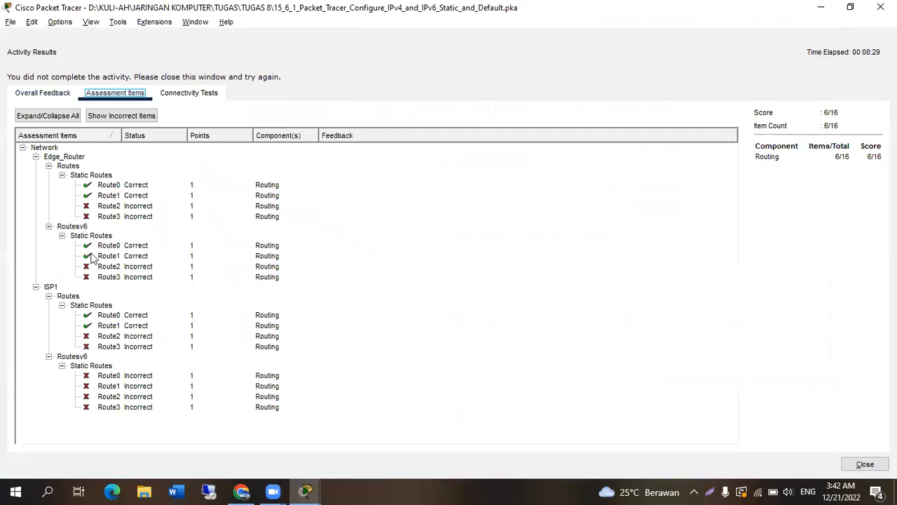
left_click(485, 281)
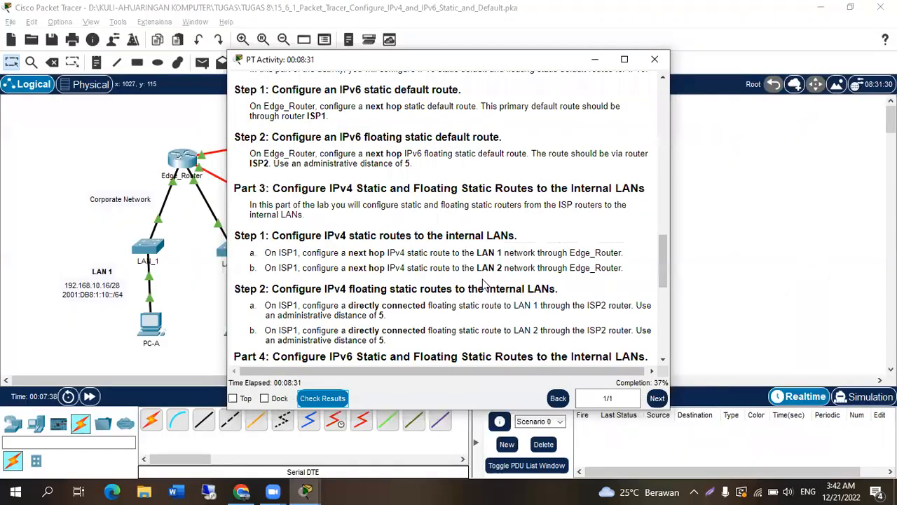
key("alt+Tab")
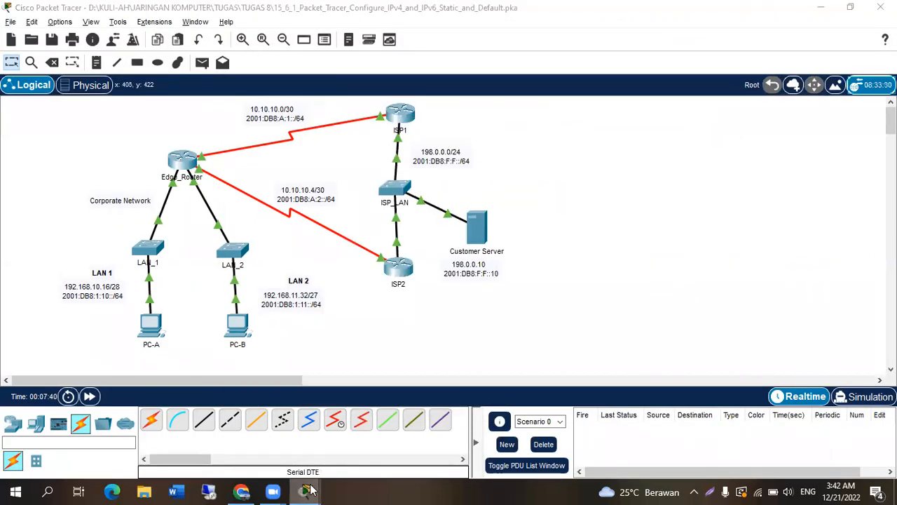
mouse_move(305, 491)
left_click(391, 436)
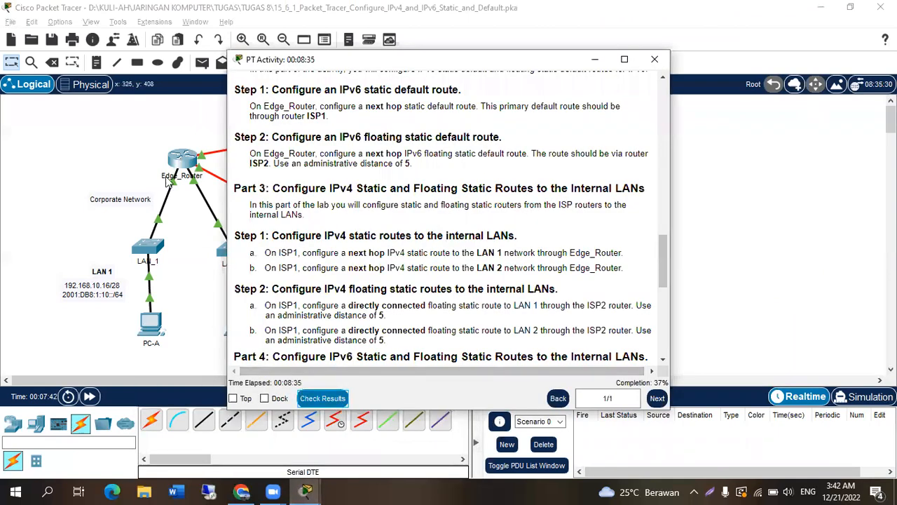
left_click(323, 395)
left_click(115, 92)
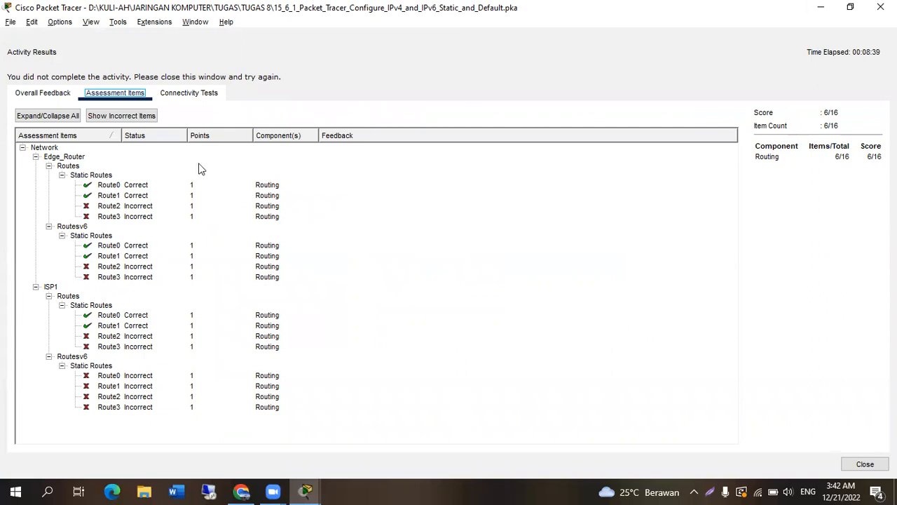
left_click(881, 7)
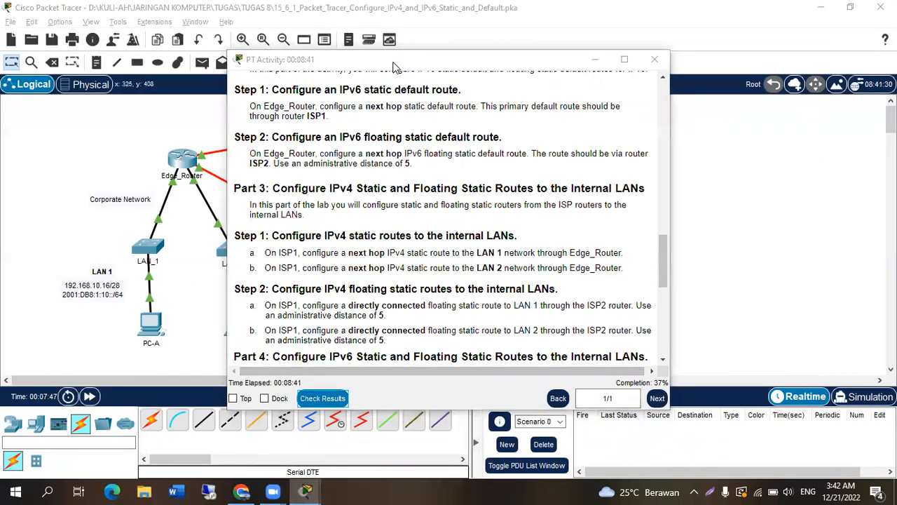
Step: Arrange the activity instructions and ISP1's CLI window side by side
key("alt+Tab")
left_click_drag(323, 62, 102, 50)
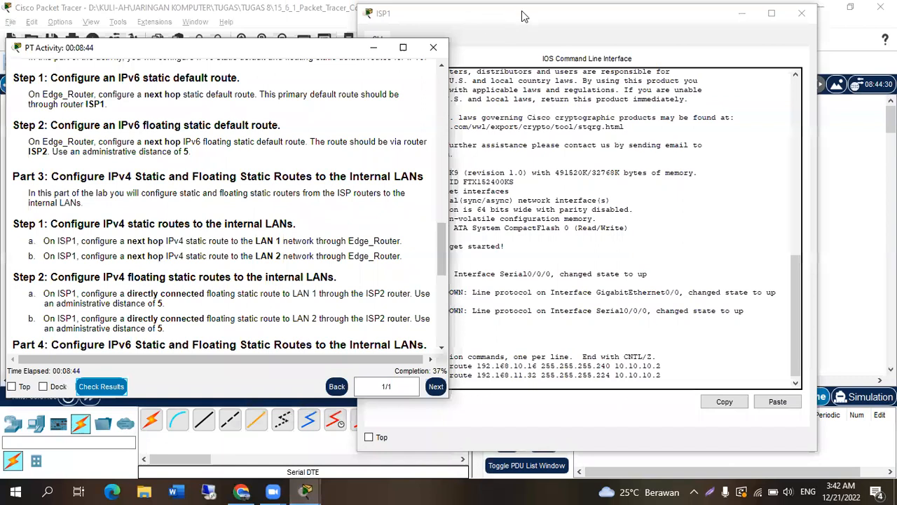
left_click_drag(522, 15, 620, 15)
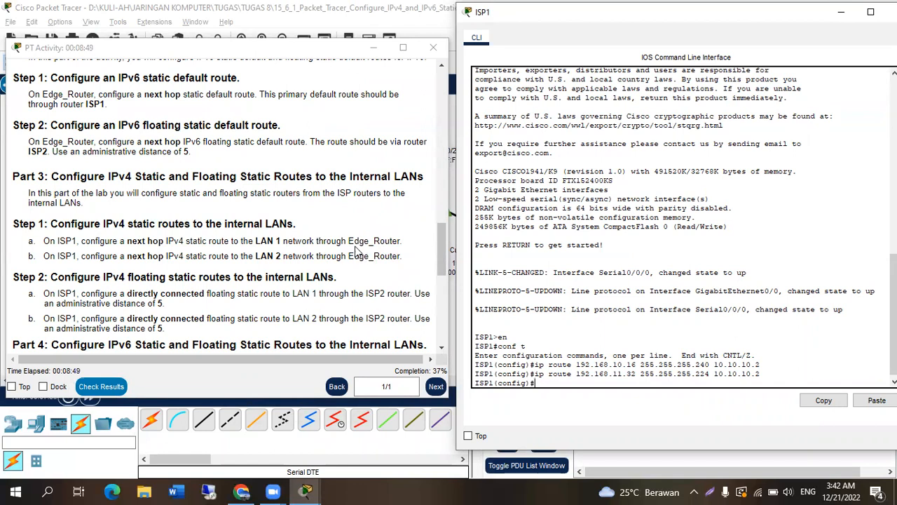
Step: Read Part 3, Step 2a on the directly connected floating static route to LAN 1 and compare it with ISP1's existing LAN 1 route
scroll(165, 342, "down", 1)
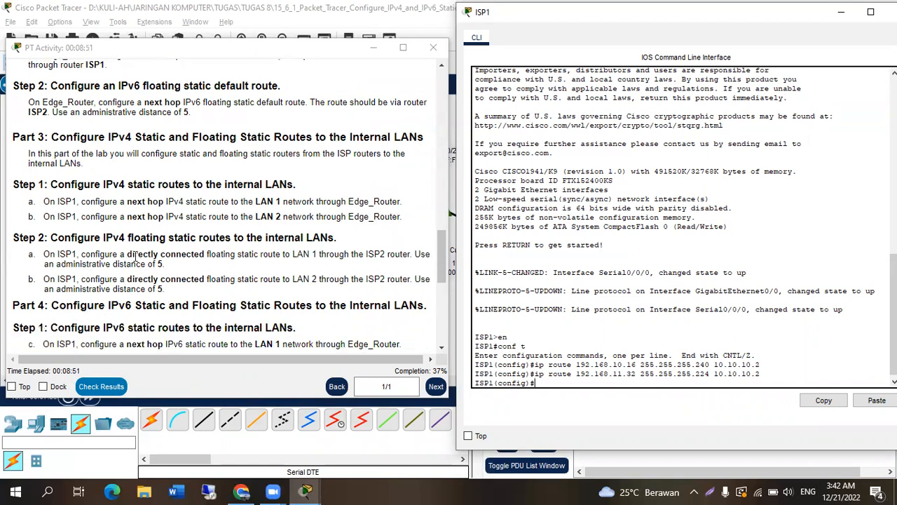
left_click_drag(128, 253, 208, 255)
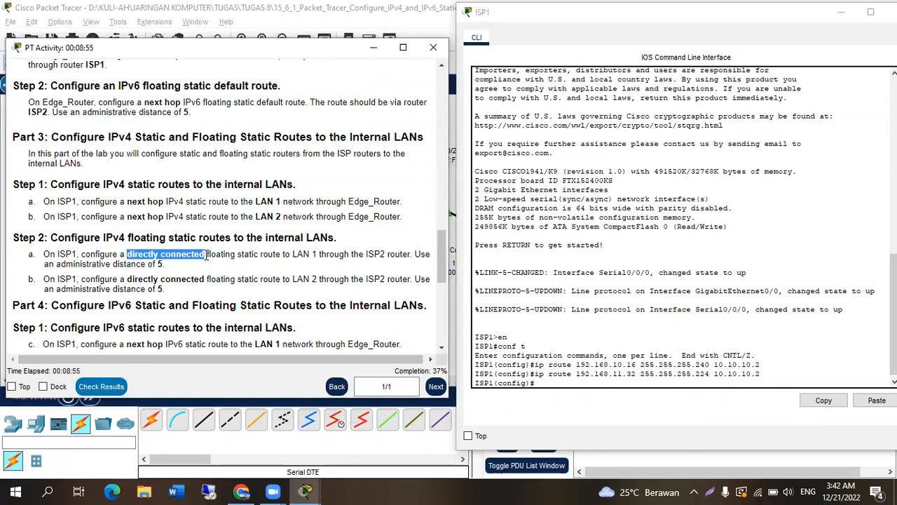
left_click_drag(207, 253, 363, 252)
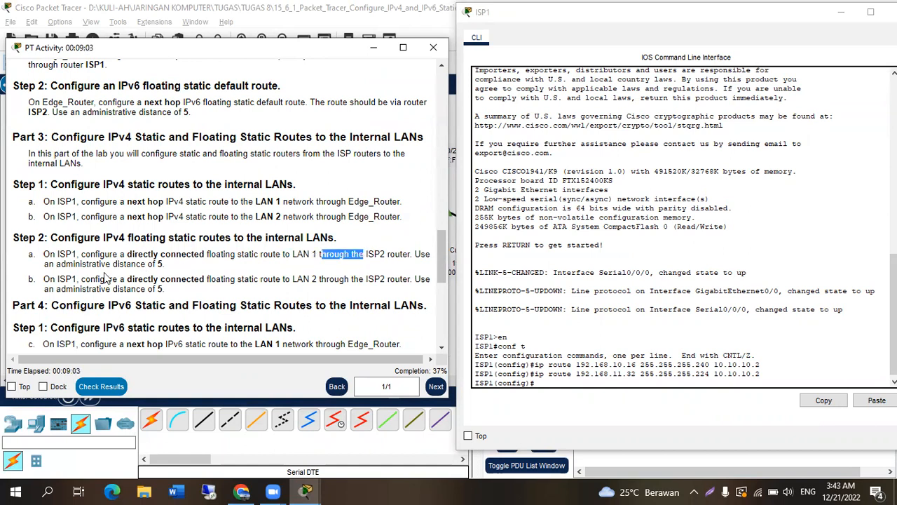
left_click(617, 384)
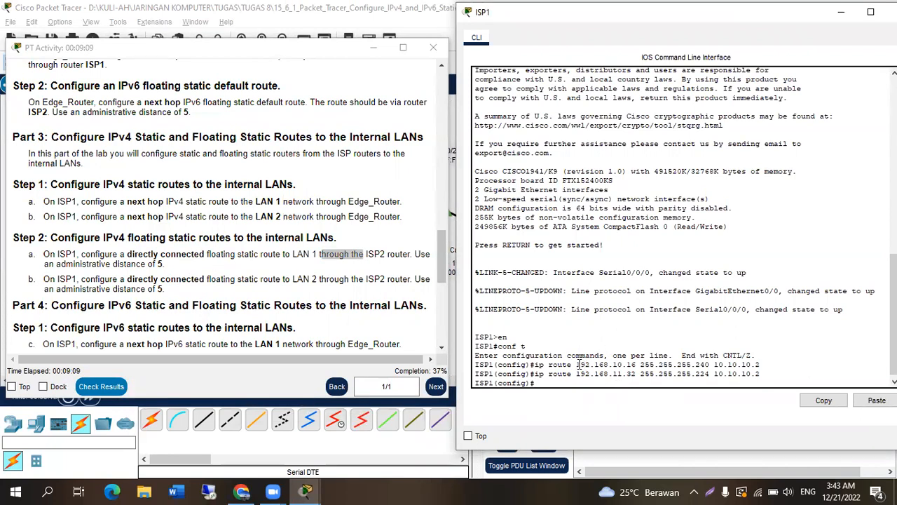
left_click_drag(576, 364, 636, 365)
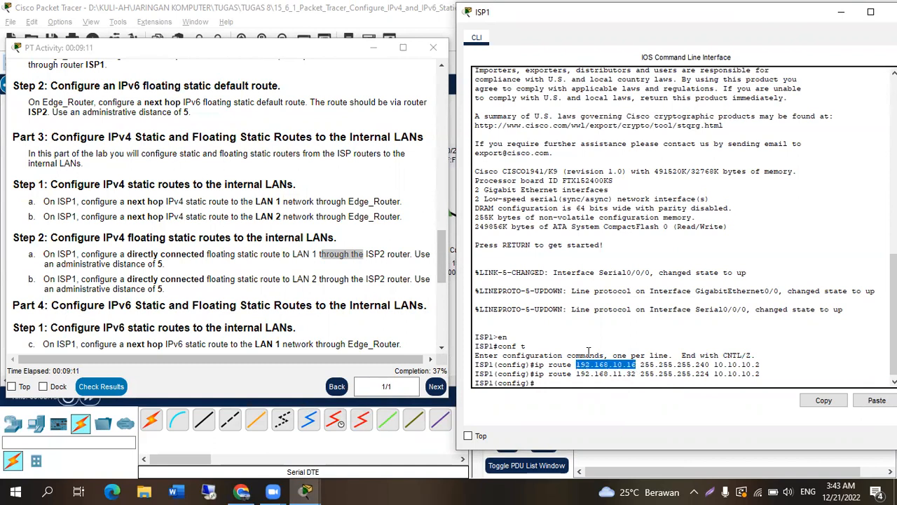
left_click(367, 256)
left_click(387, 256)
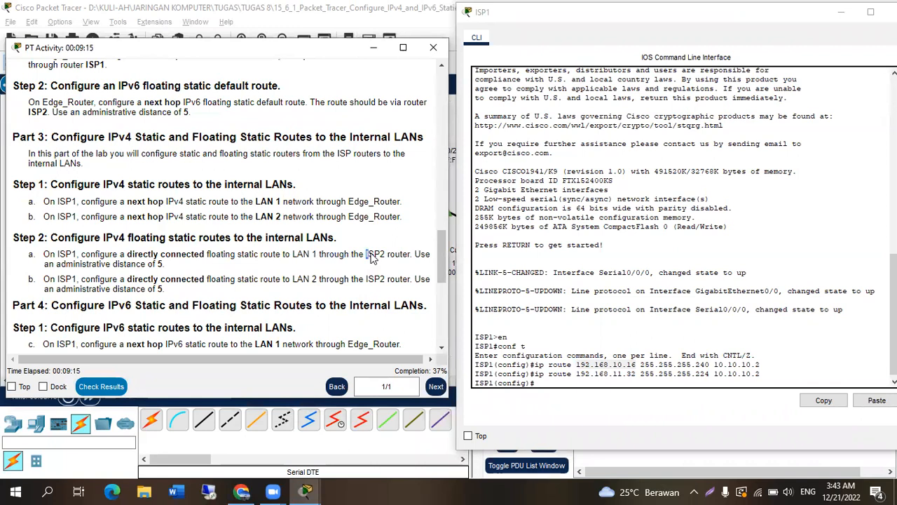
left_click(593, 381)
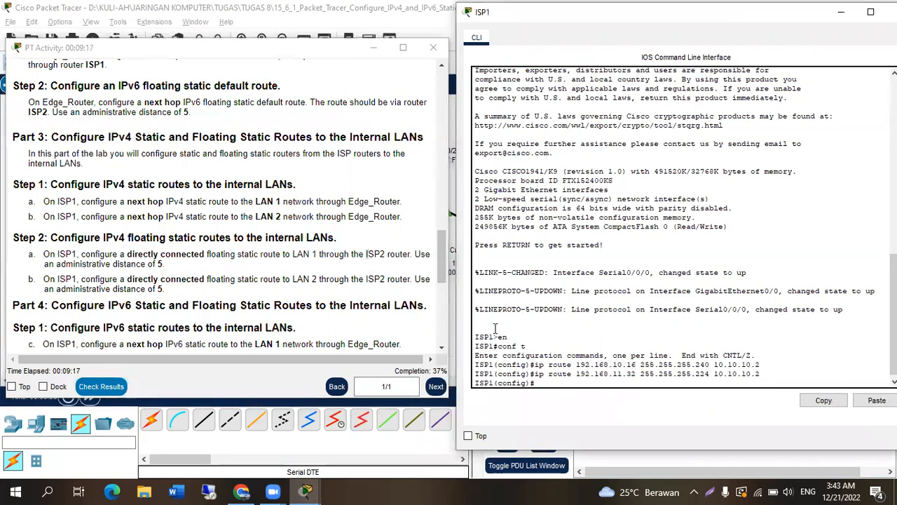
Step: Check the interface addresses of ISP2 and ISP1 in the topology, and return to ISP1's CLI beside the instructions
key("alt+Tab")
key("alt+Tab")
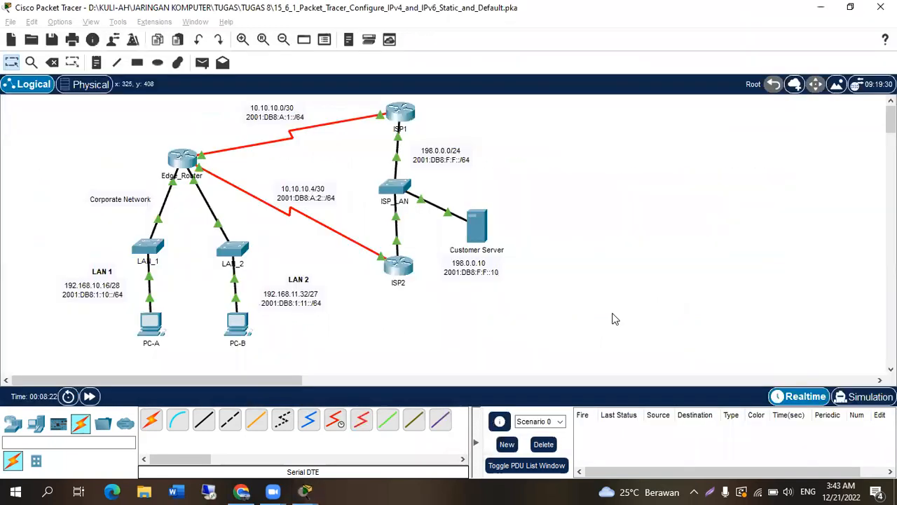
key("alt+Tab")
key("alt+Tab")
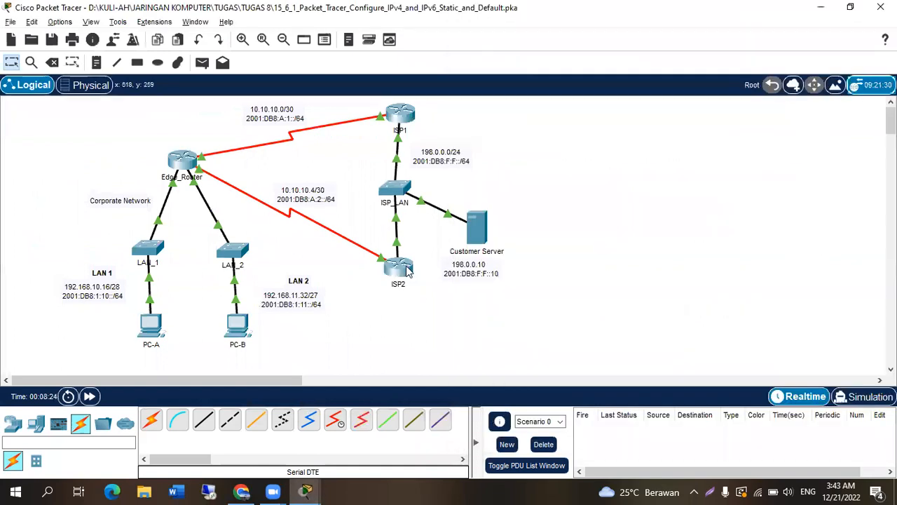
mouse_move(406, 273)
mouse_move(397, 121)
key("alt+Tab")
key("alt+Tab")
key("alt+Tab")
key("alt+Tab")
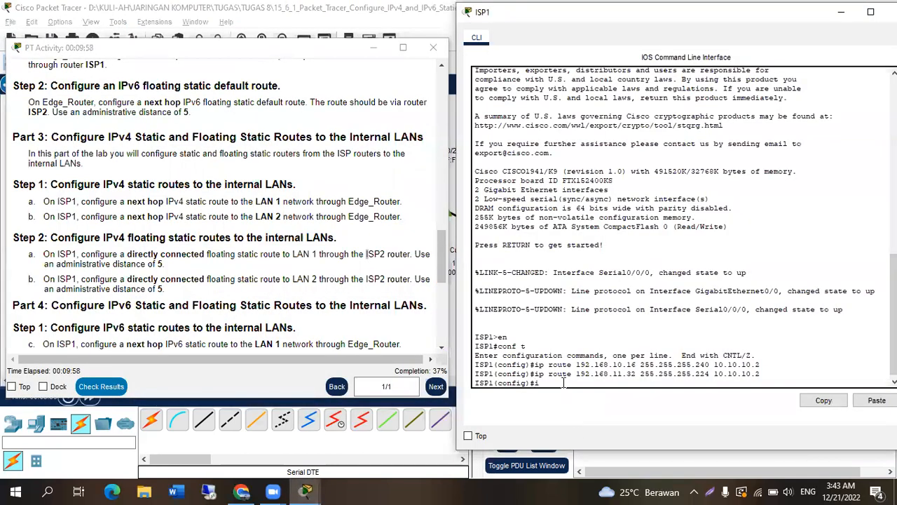
Step: Add a static route on ISP1 to LAN 1, 192.168.10.16 255.255.255.240, using ISP2's G0/0 address 198.0.0.2 from the addressing table
type("ip route 192.168.10.16 255.255.255.240")
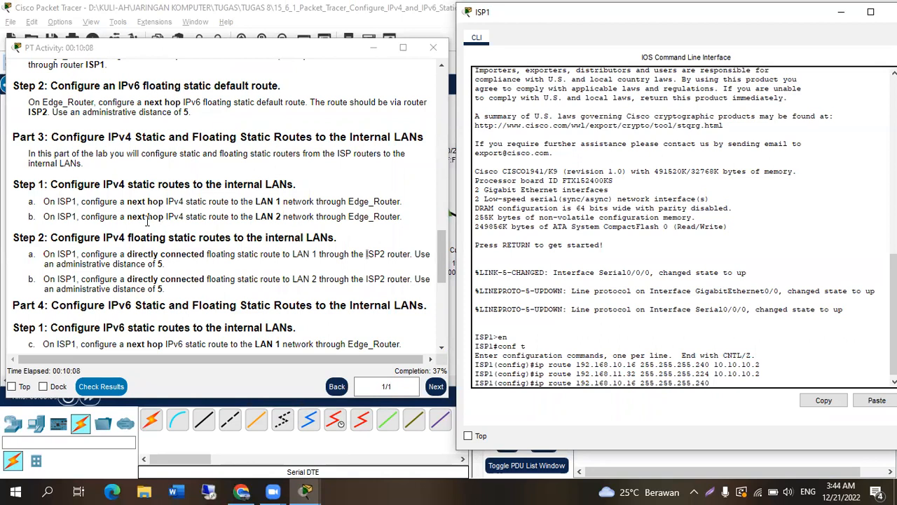
scroll(218, 237, "up", 10)
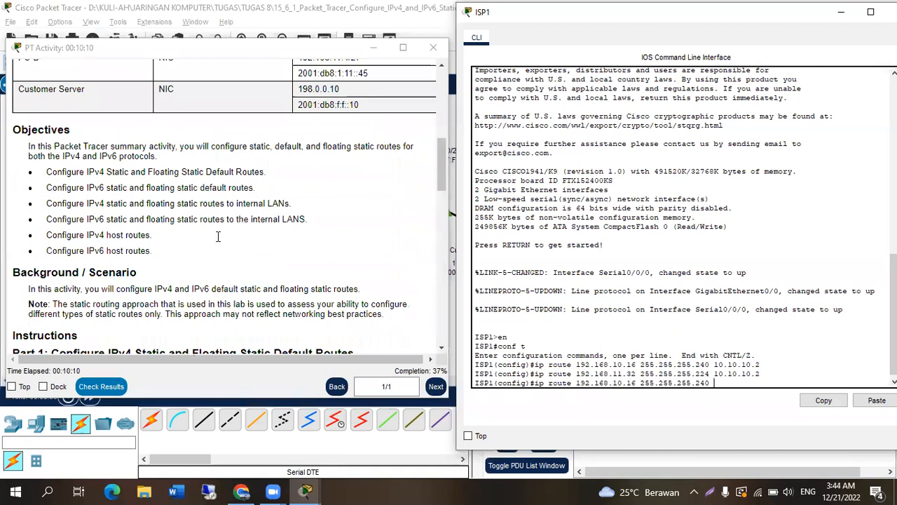
scroll(217, 237, "up", 5)
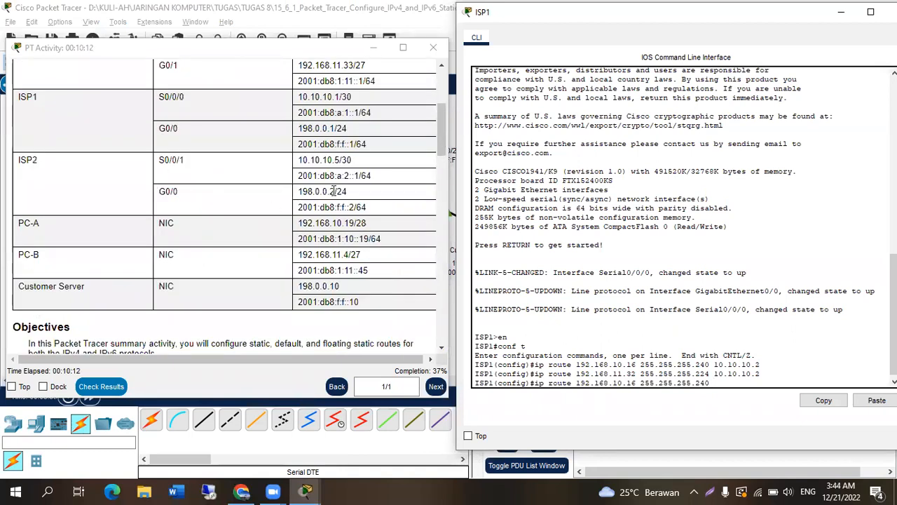
left_click_drag(334, 191, 298, 192)
left_click(729, 384)
type("198.0.0.2")
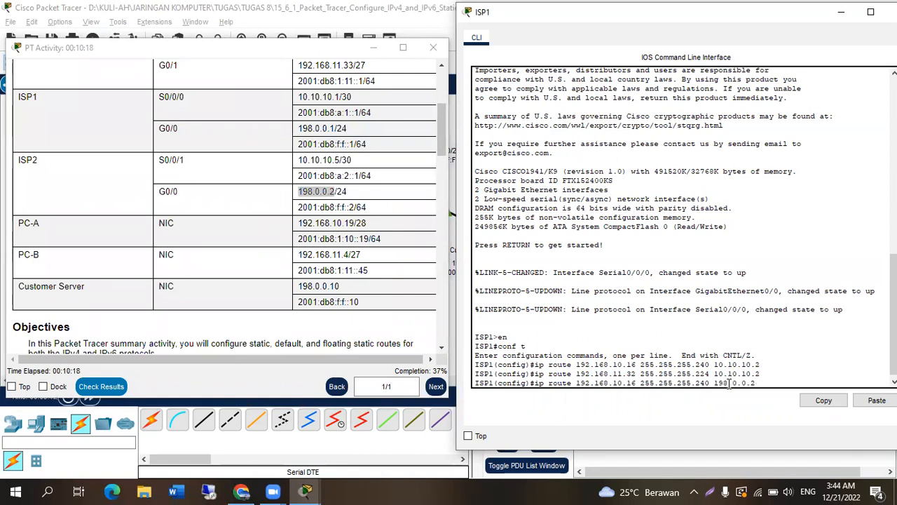
key("Return")
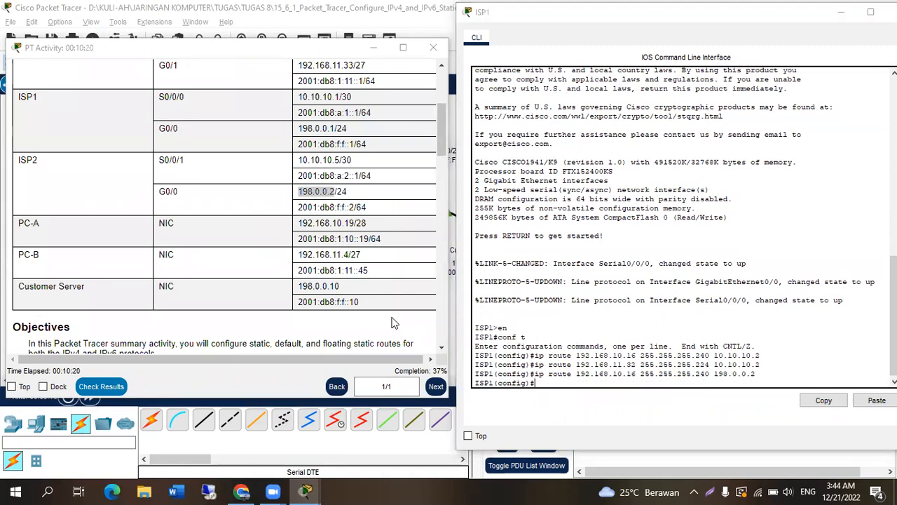
Step: Return to Part 3, Step 2a of the activity instructions and check the administrative distance required for the LAN 1 floating static route
key("alt+Tab")
key("alt+Tab")
key("alt+Tab")
key("alt+Tab")
key("alt+Tab")
key("alt+Tab")
key("alt+Tab")
key("alt+Tab")
key("alt+Tab")
key("alt+Tab")
key("alt+Tab")
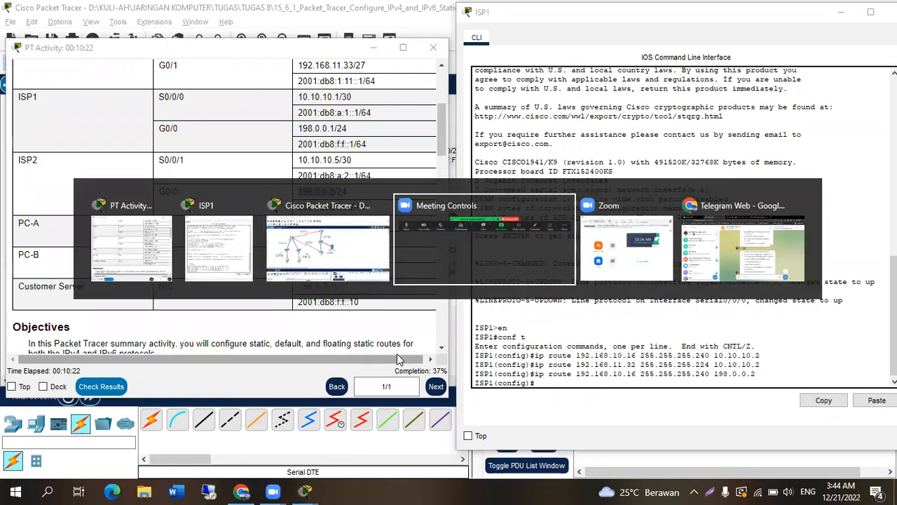
key("alt+Tab")
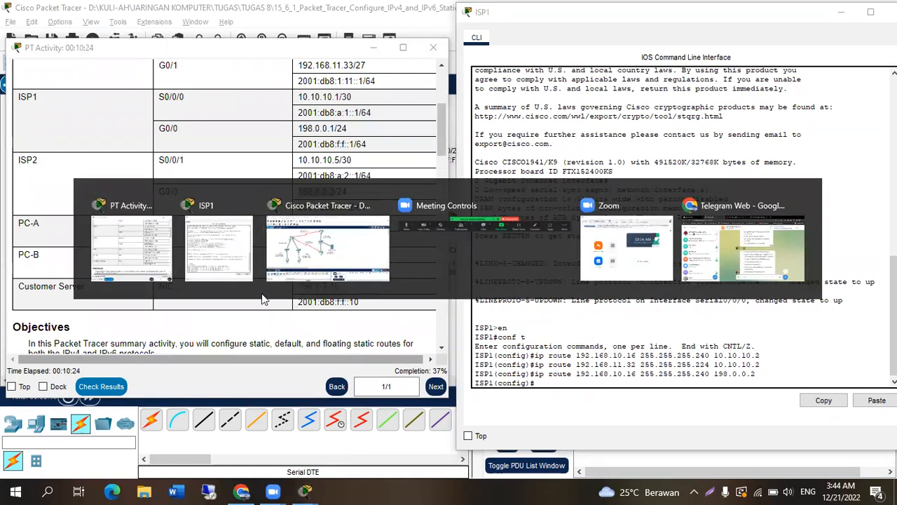
scroll(262, 293, "down", 10)
scroll(238, 286, "down", 1)
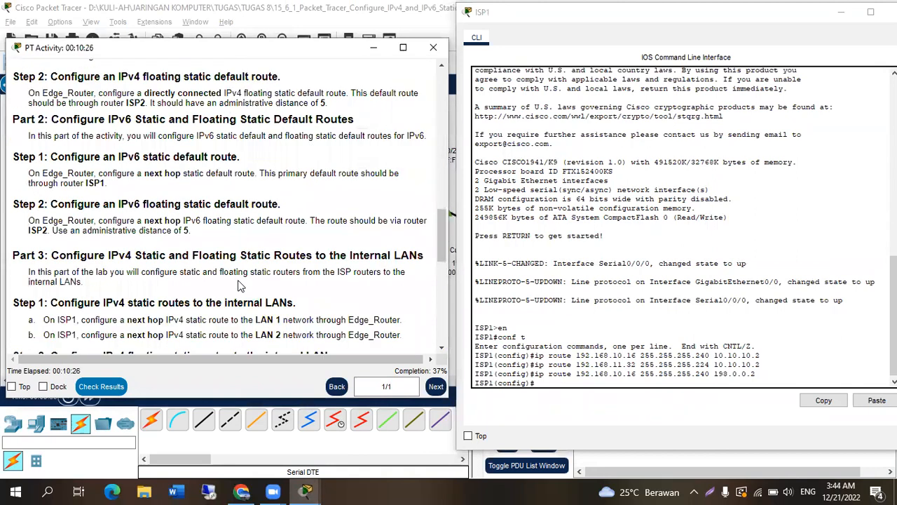
scroll(156, 210, "up", 2)
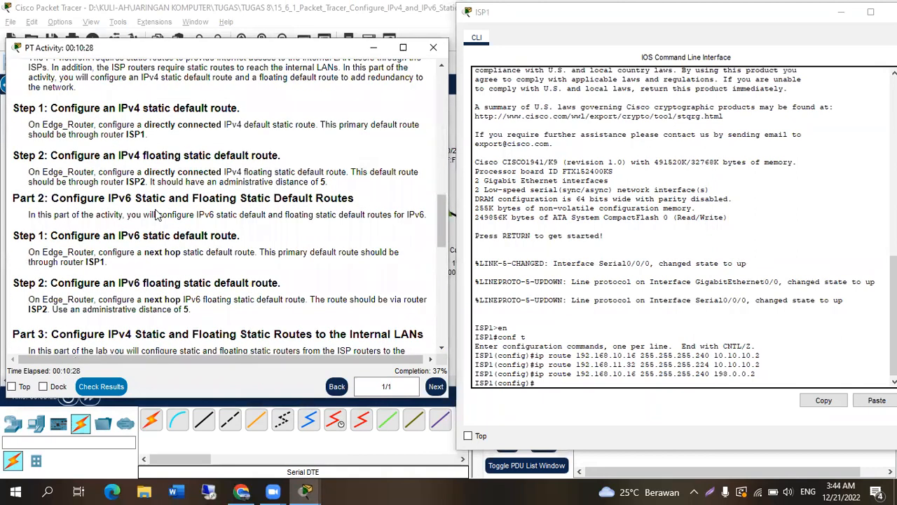
scroll(225, 210, "down", 5)
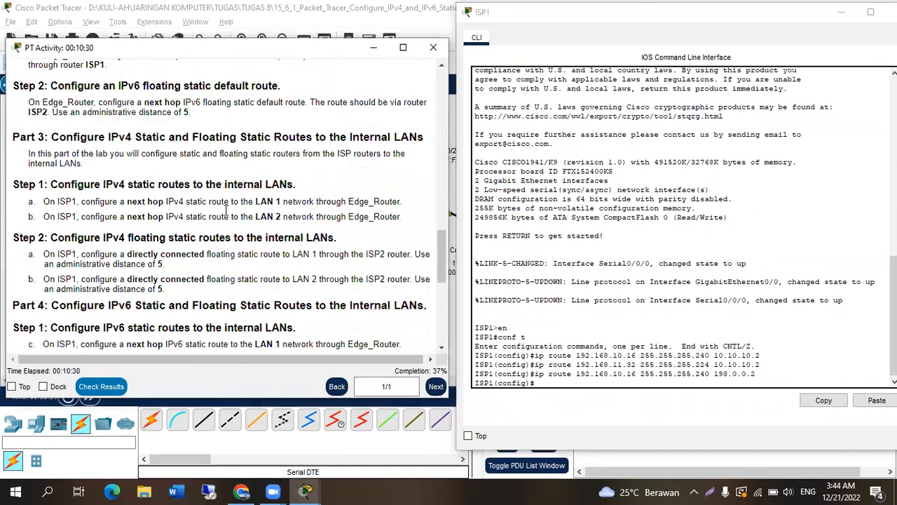
left_click_drag(59, 265, 167, 264)
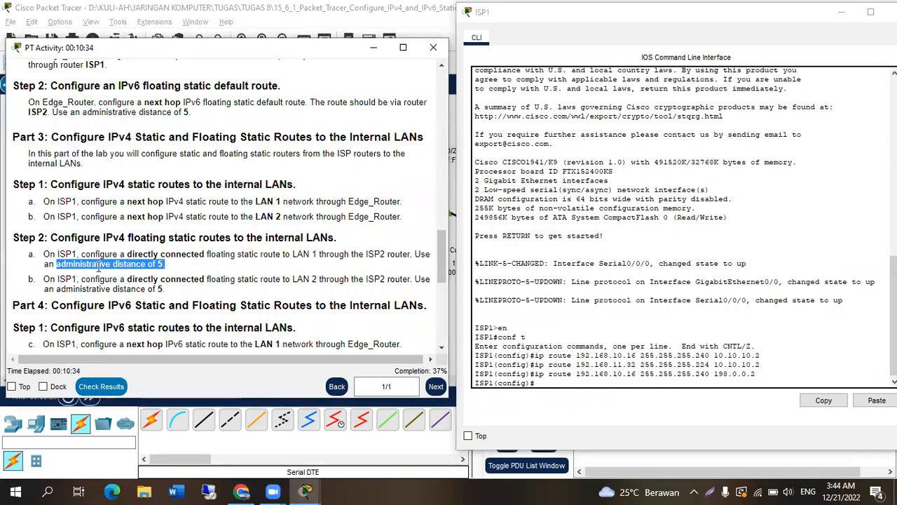
Step: Re-enter ISP1's route to 192.168.10.16 255.255.255.240 via 198.0.0.2 with an administrative distance of 5
left_click(585, 383)
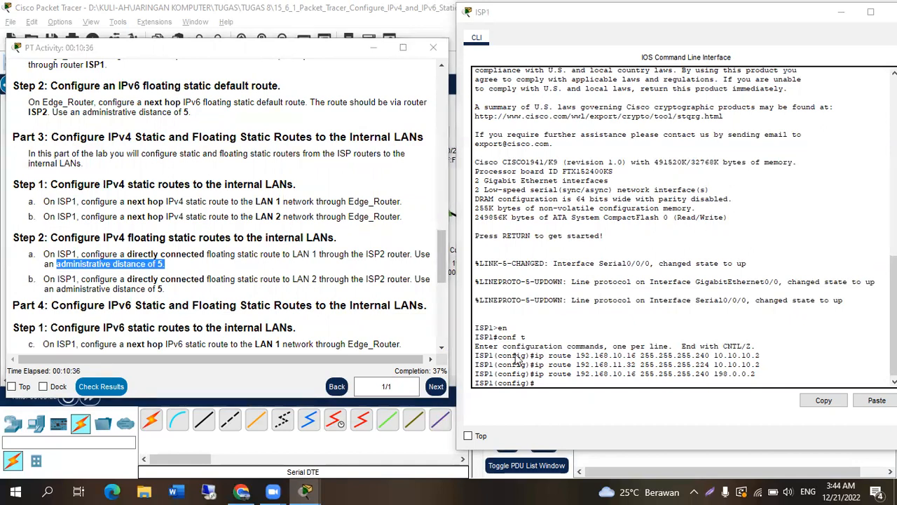
key("Up")
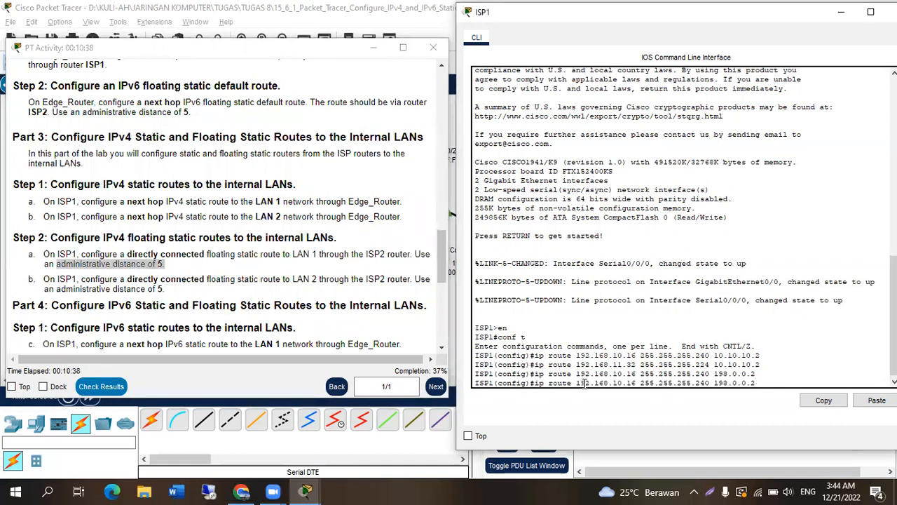
type("5")
key("Return")
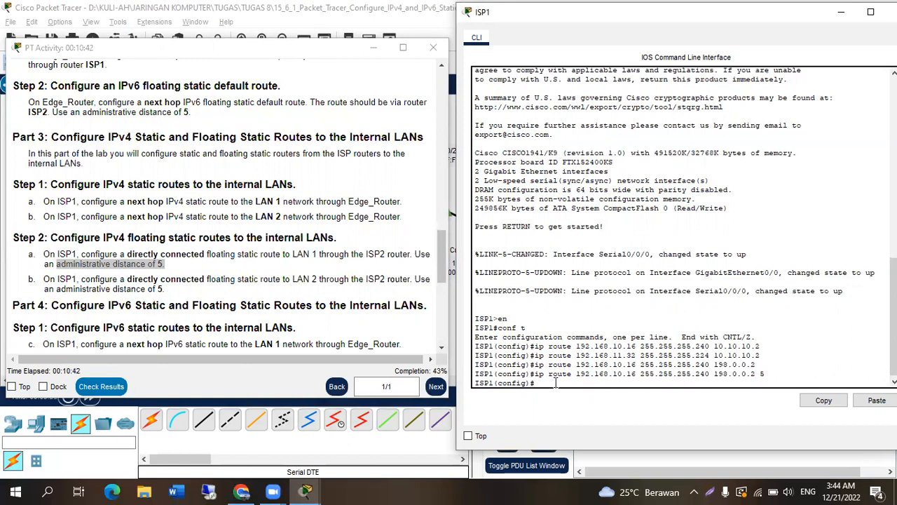
Step: Add a floating static route on ISP1 to LAN 2, 192.168.11.32 255.255.255.224 via 198.0.0.2, with an administrative distance of 5
key("Up")
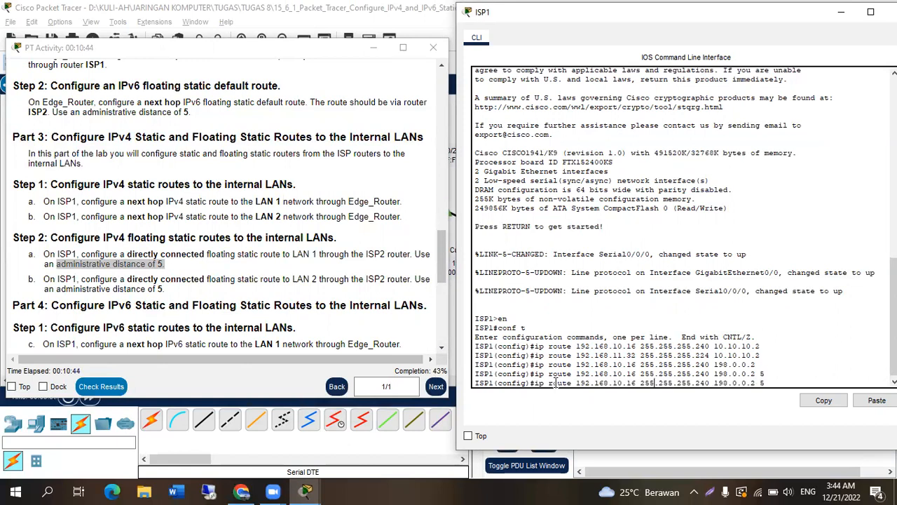
key("BackSpace")
type("1")
key("Right")
key("BackSpace")
key("BackSpace")
type("32")
key("BackSpace")
key("BackSpace")
type("24")
key("Return")
Step: Read Part 4, Step 1 on the next hop IPv6 static route from ISP1 to LAN 1 through Edge_Router
scroll(310, 291, "down", 3)
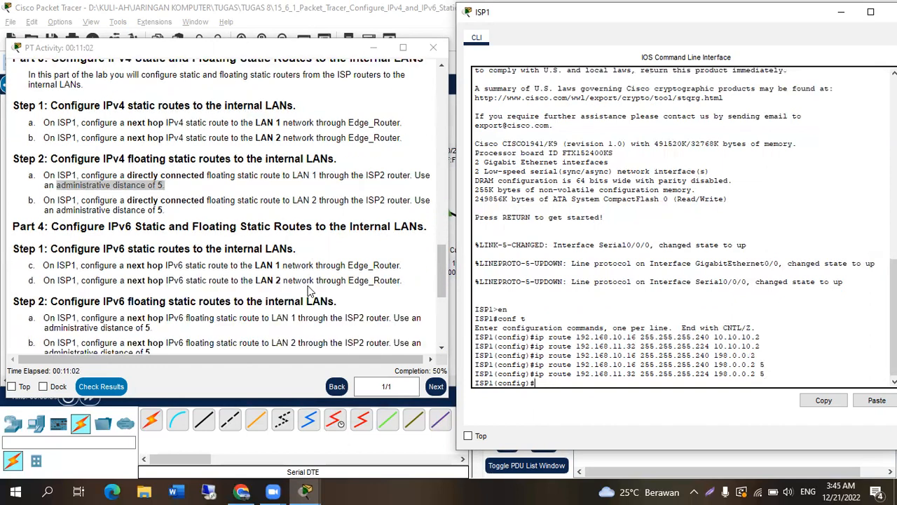
scroll(310, 291, "down", 1)
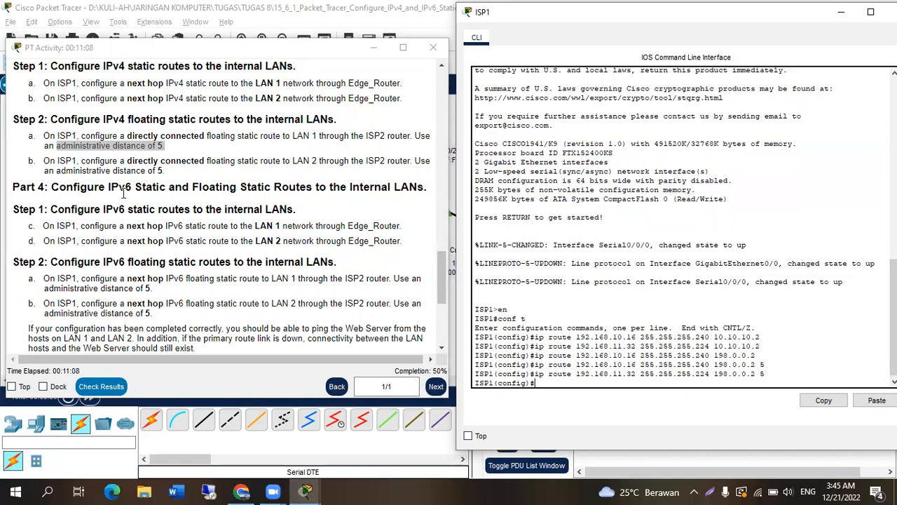
left_click(146, 225)
double_click(145, 225)
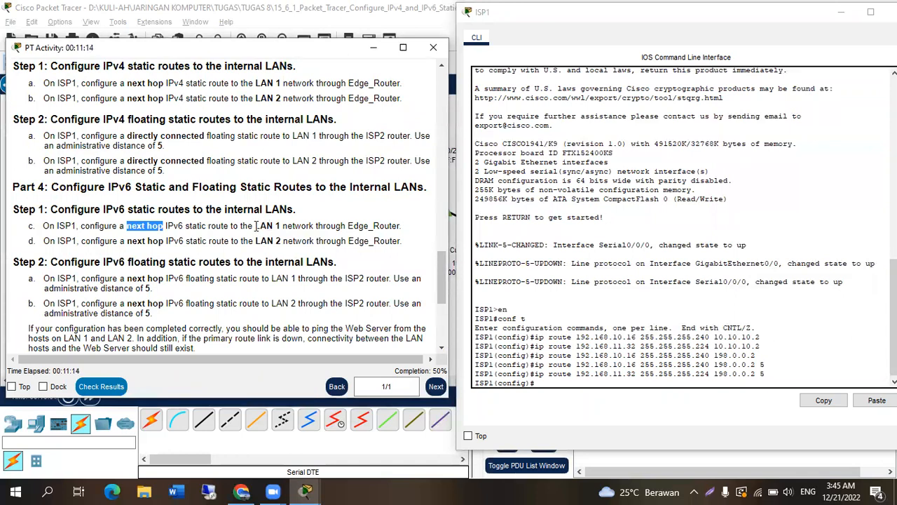
left_click_drag(255, 225, 280, 226)
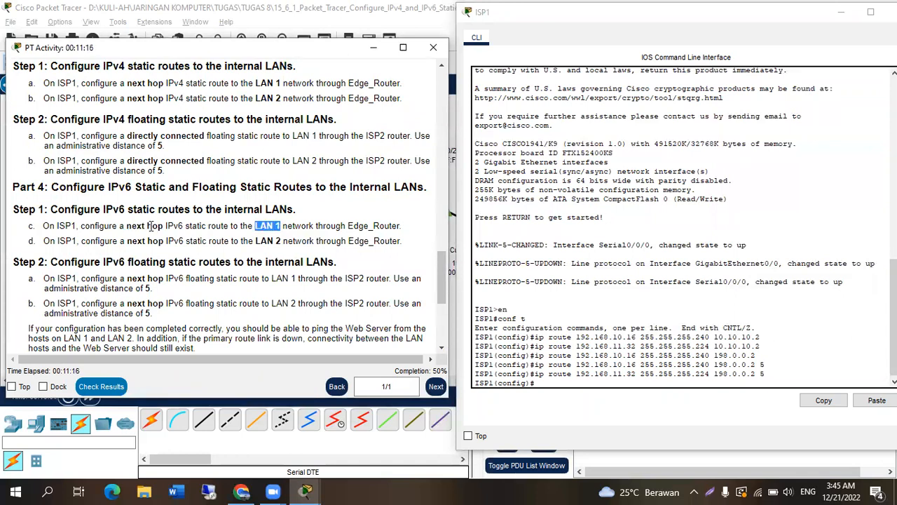
left_click_drag(348, 225, 400, 226)
Step: Start an IPv6 static route command on ISP1 for the LAN 1 network shown in the topology: ipv6 route 2001.db8:1:10::/64
left_click(579, 382)
type("ipv6 ro")
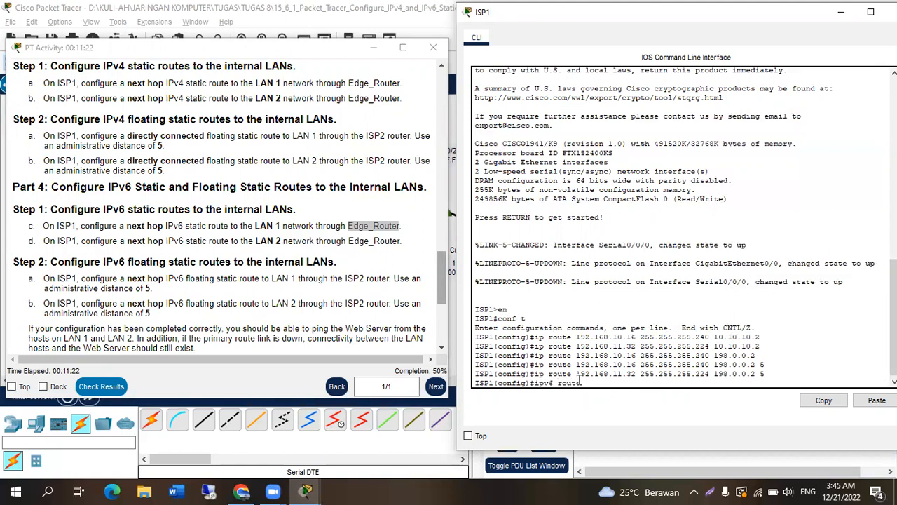
type("ute")
key("alt+Tab")
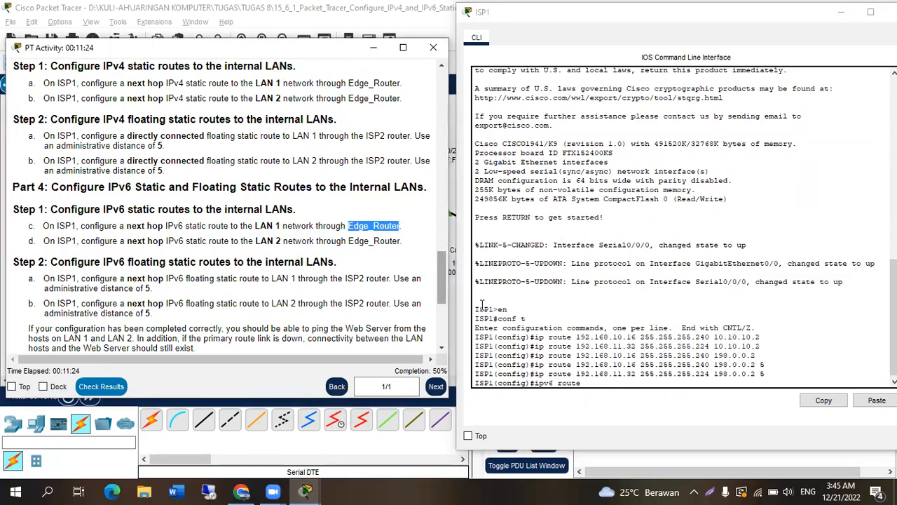
key("alt+Tab")
key("alt+Tab")
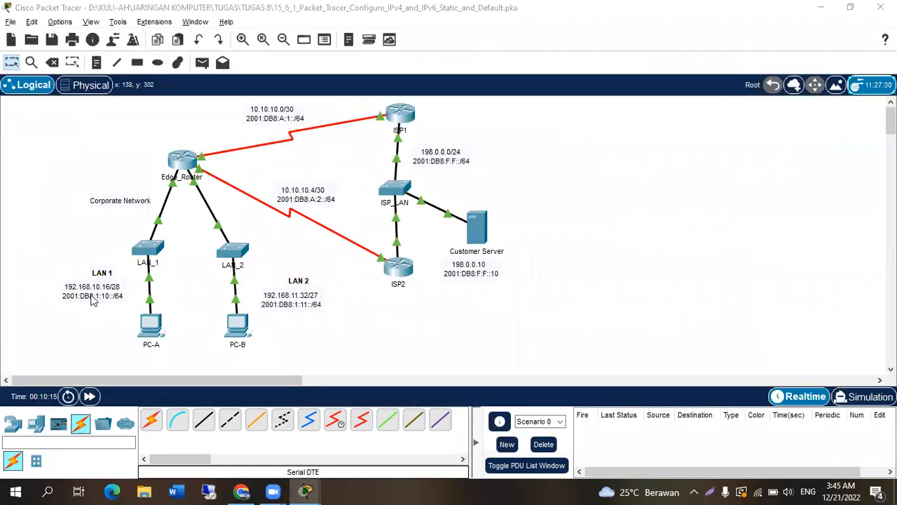
key("alt+Tab")
key("alt+Tab")
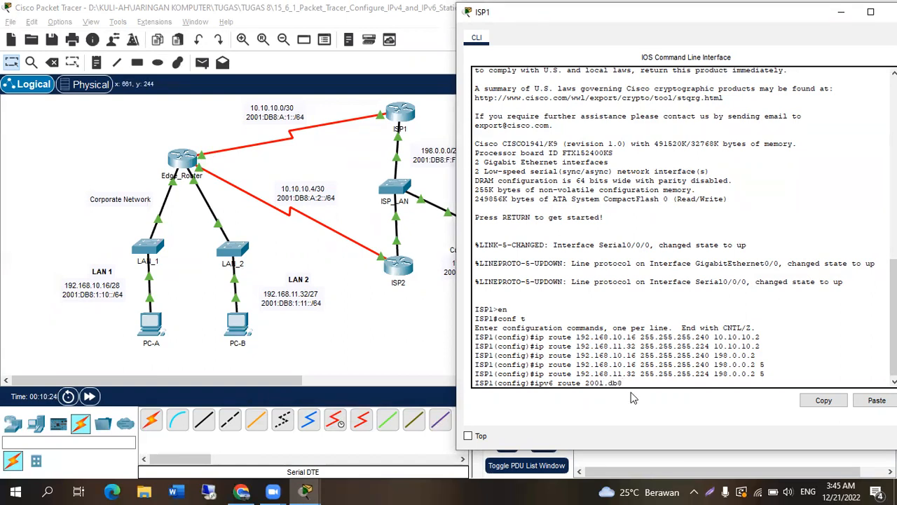
type("10::/64")
Step: Find Edge_Router's S0/0/0 IPv6 address in the activity's addressing table and copy 2001:db8:a:1::2 without the prefix length
left_click(131, 134)
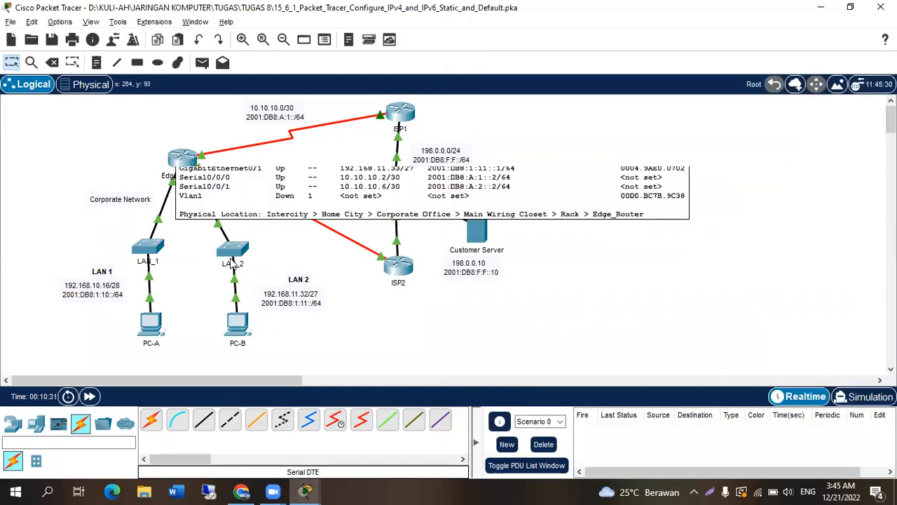
mouse_move(191, 166)
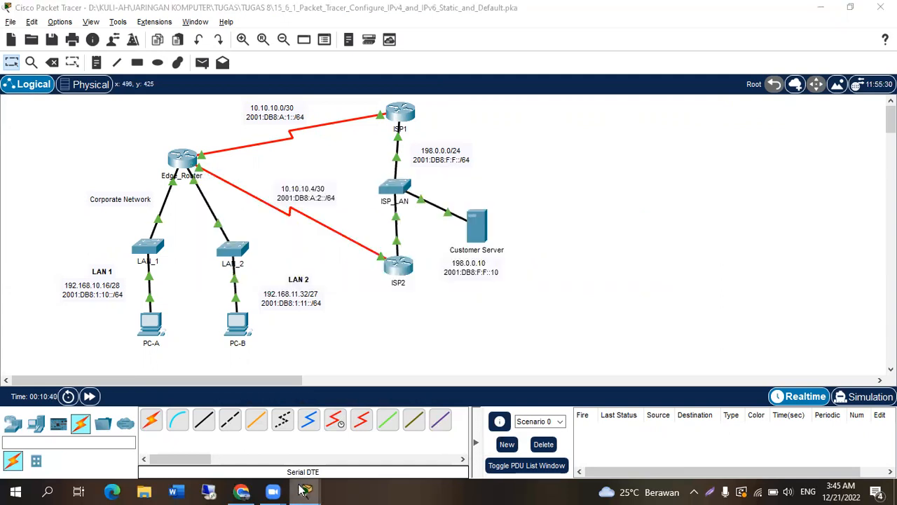
mouse_move(305, 490)
left_click(419, 438)
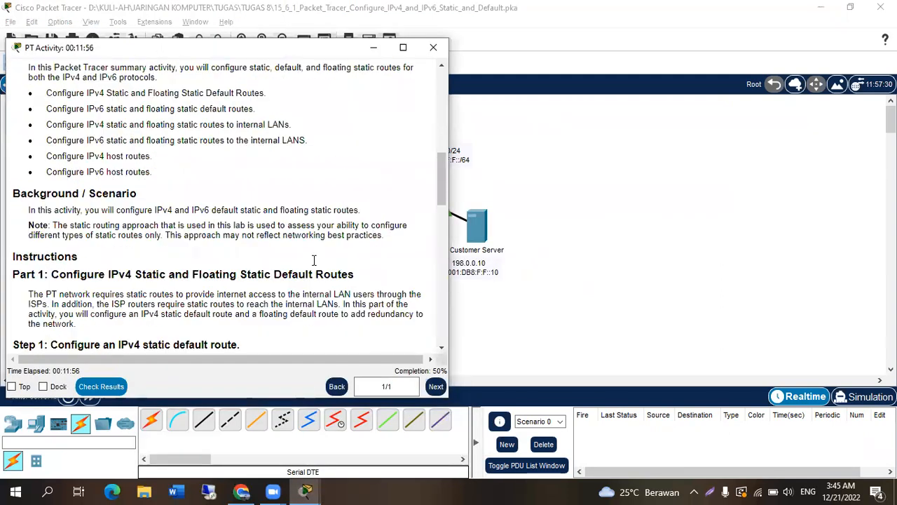
scroll(313, 261, "up", 10)
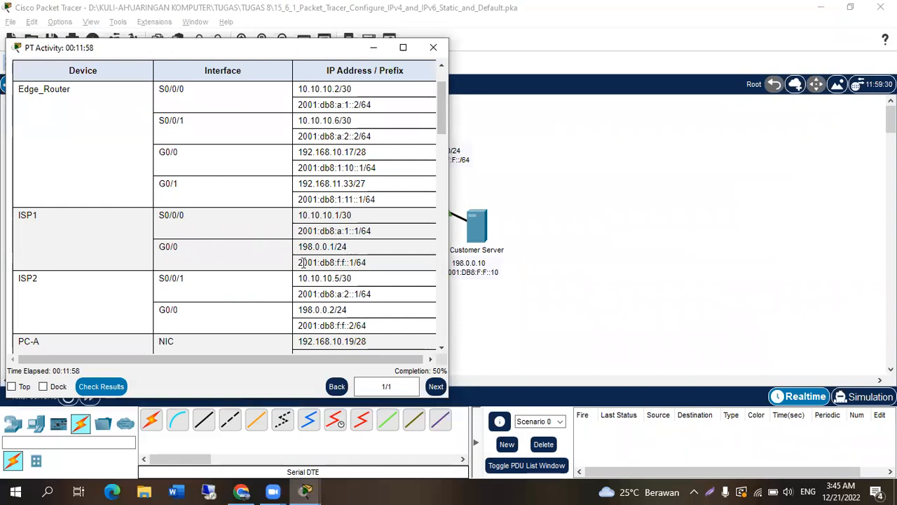
left_click_drag(297, 231, 358, 232)
left_click(329, 182)
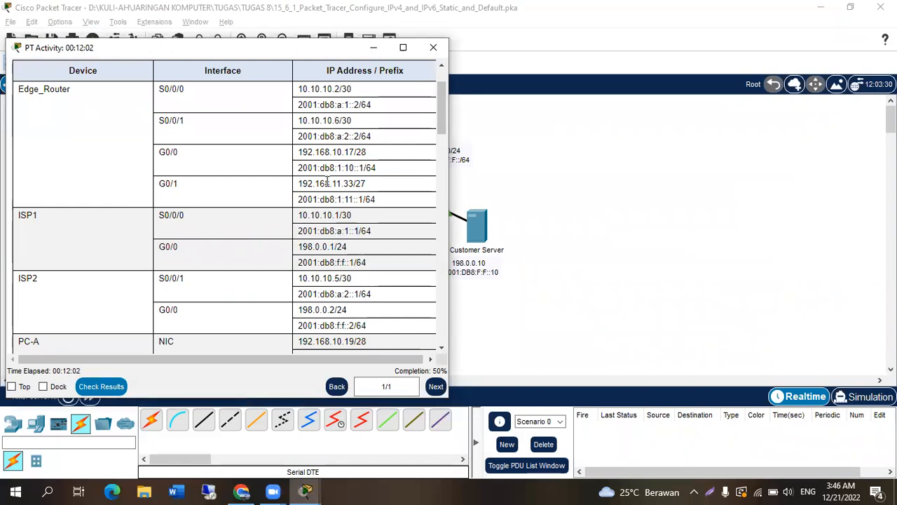
scroll(326, 186, "up", 2)
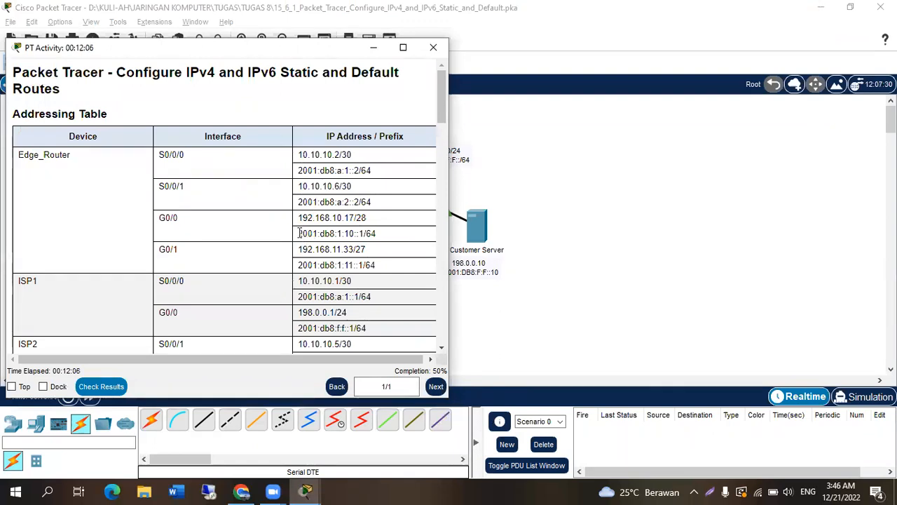
left_click_drag(299, 170, 360, 170)
key("ctrl+c")
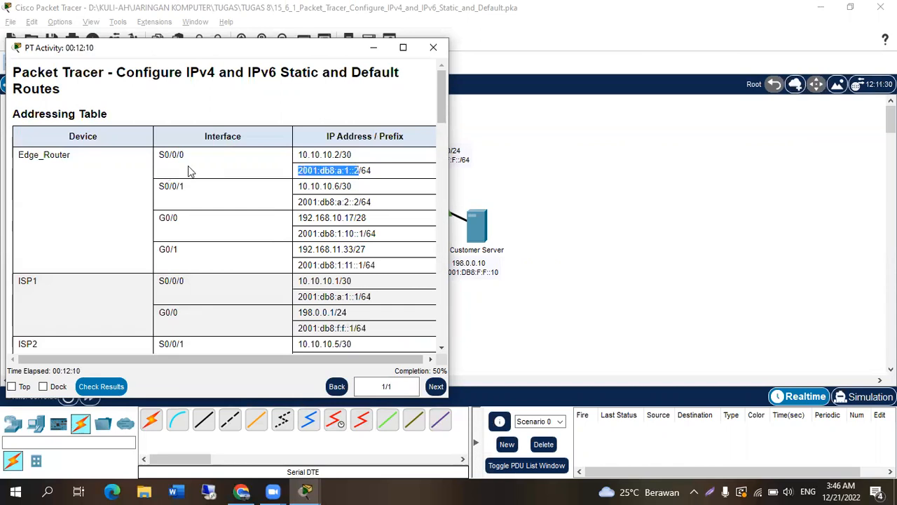
Step: Insert the copied address 2001:db8:a:1::2 as the next hop of the unfinished IPv6 route command on ISP1
key("alt+Tab")
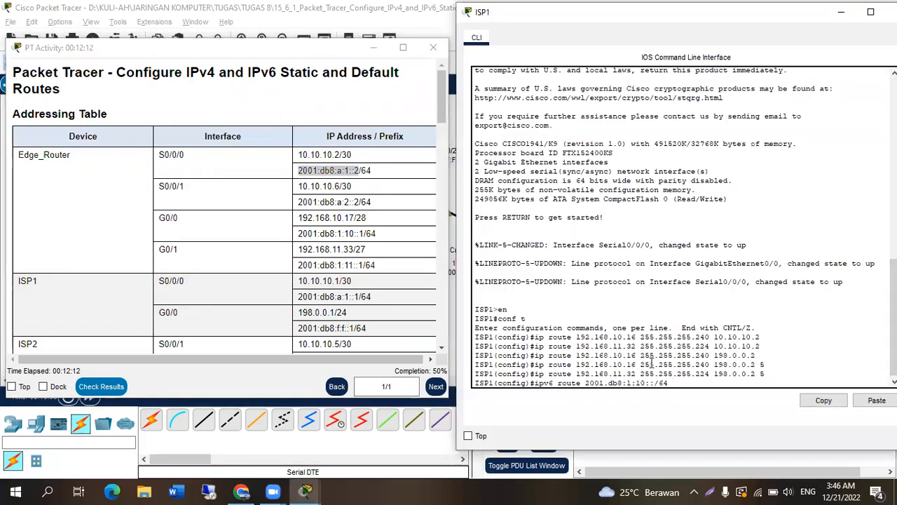
right_click(699, 383)
left_click(737, 403)
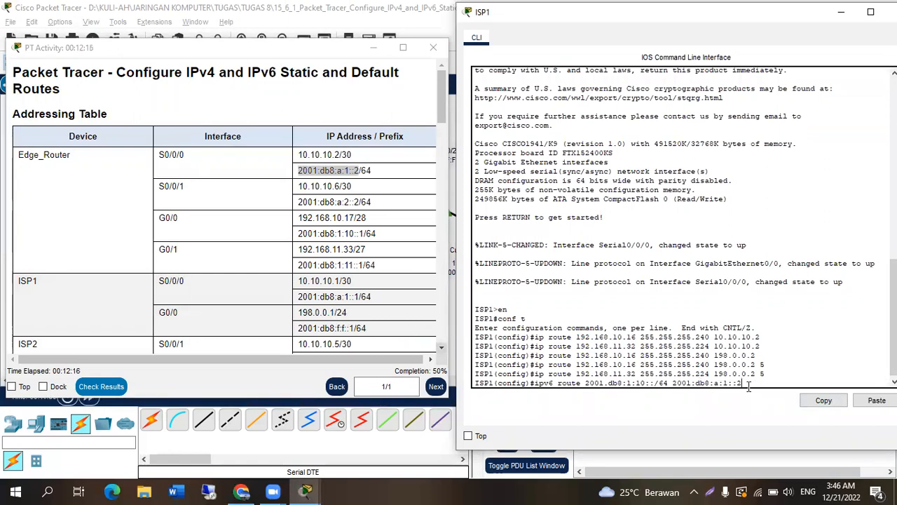
Step: Return to the Part 4 instructions and review the IPv6 static route requirements for LAN 1 and LAN 2 through Edge_Router
key("alt+Tab")
key("alt+Tab")
key("alt+Tab")
key("alt+Tab")
key("alt+Tab")
key("alt+Tab")
key("alt+Tab")
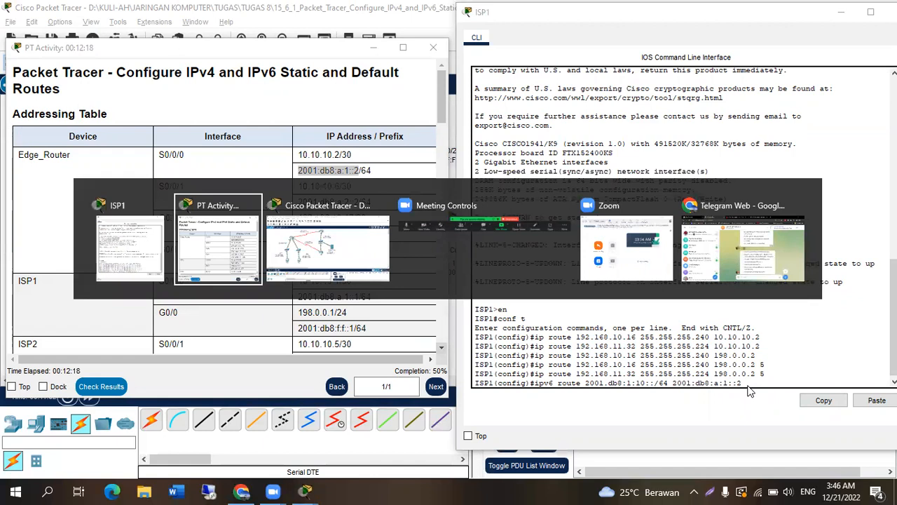
scroll(184, 224, "down", 15)
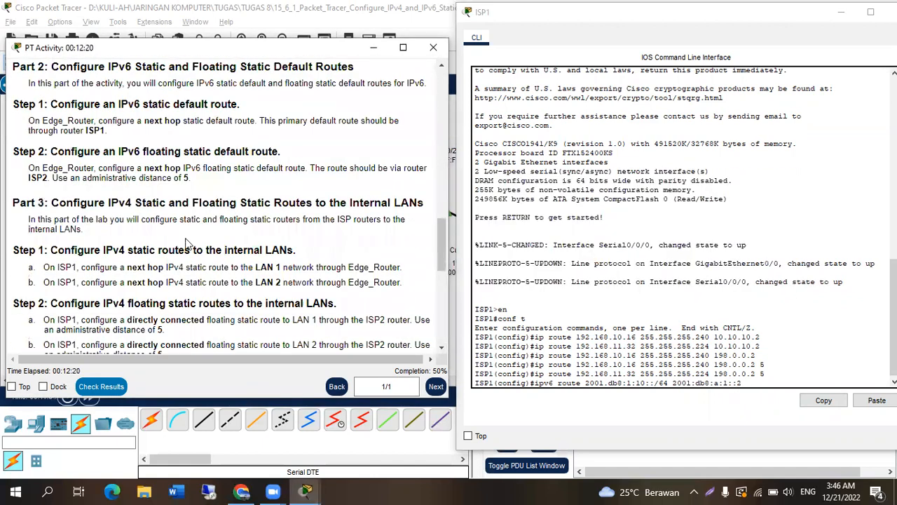
scroll(331, 300, "down", 5)
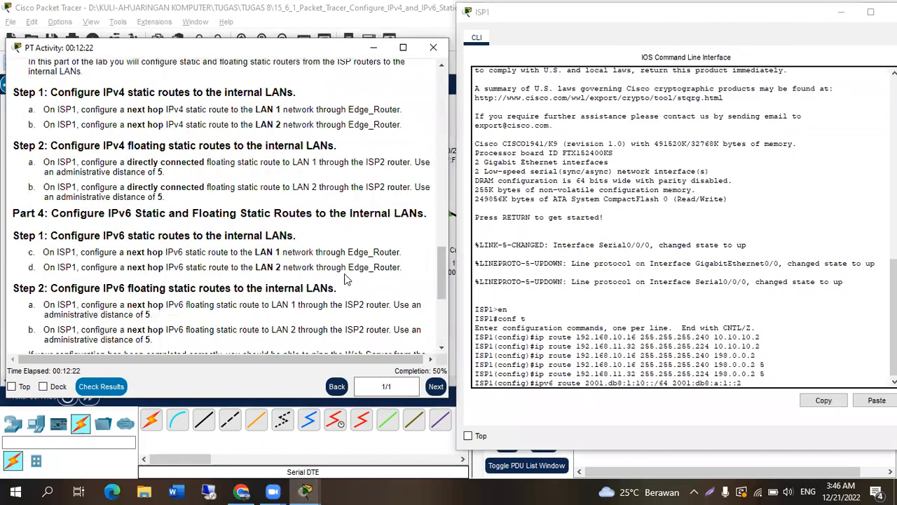
Step: Correct the separator typo in the LAN 1 command on ISP1 and run ipv6 route 2001:db8:1:10::/64 2001:db8:a:1::2
left_click(767, 384)
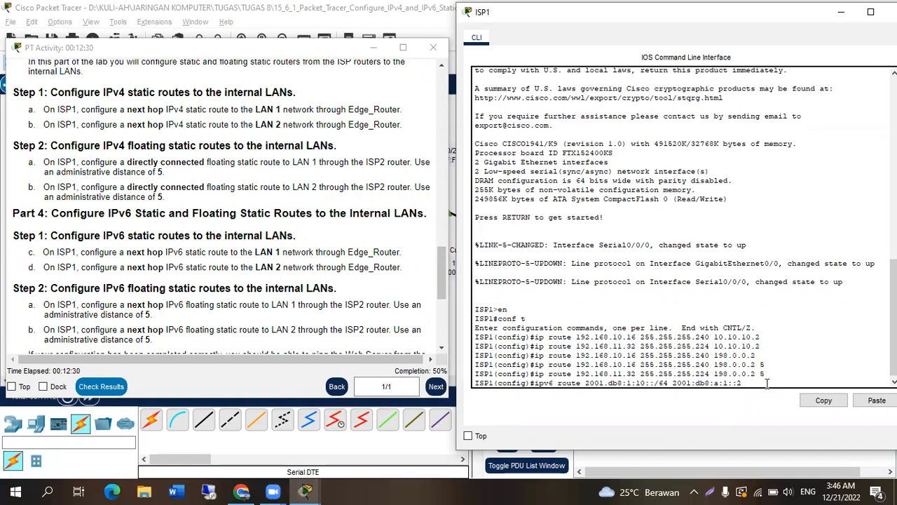
key("Return")
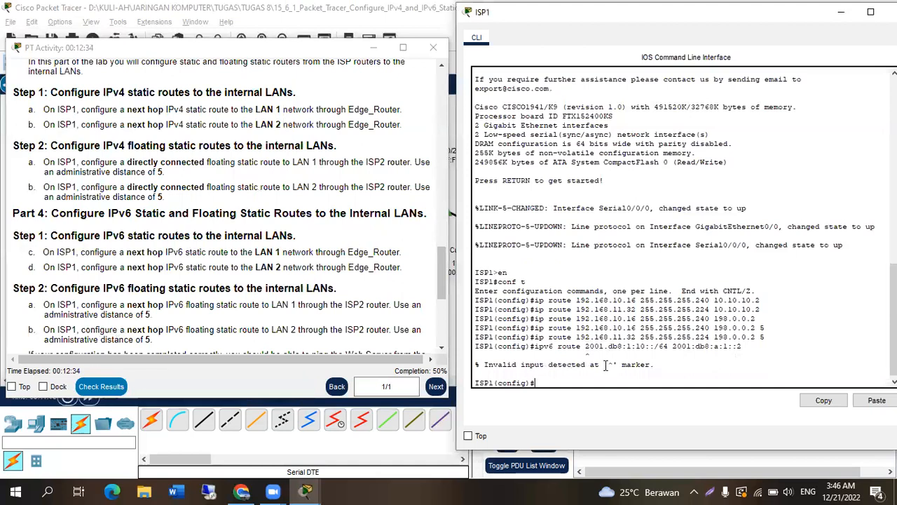
key("Up")
key("Left")
key("Left")
key("Left")
key("Left")
key("Left")
key("Left")
key("Left")
key("Left")
key("Left")
key("Left")
key("Left")
key("Left")
key("Left")
key("Left")
key("Left")
key("Left")
key("Left")
key("Left")
key("Left")
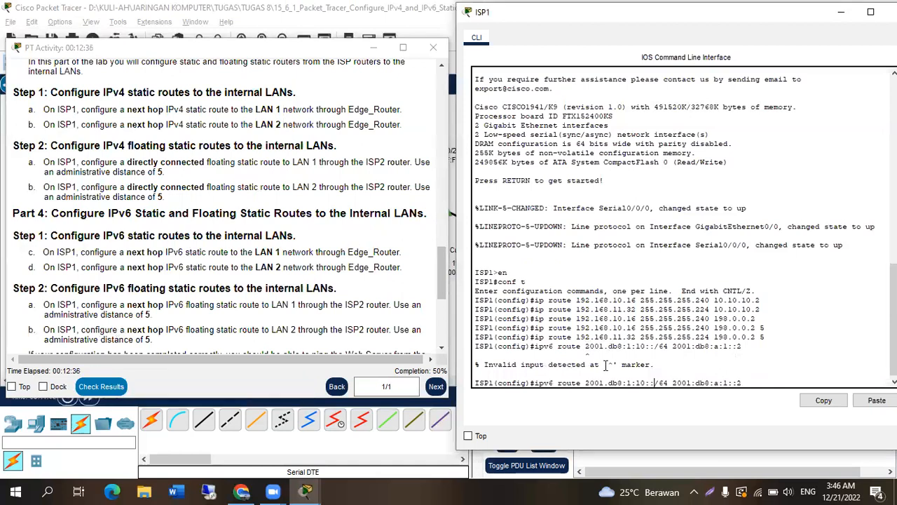
key("Delete")
type(":")
key("Return")
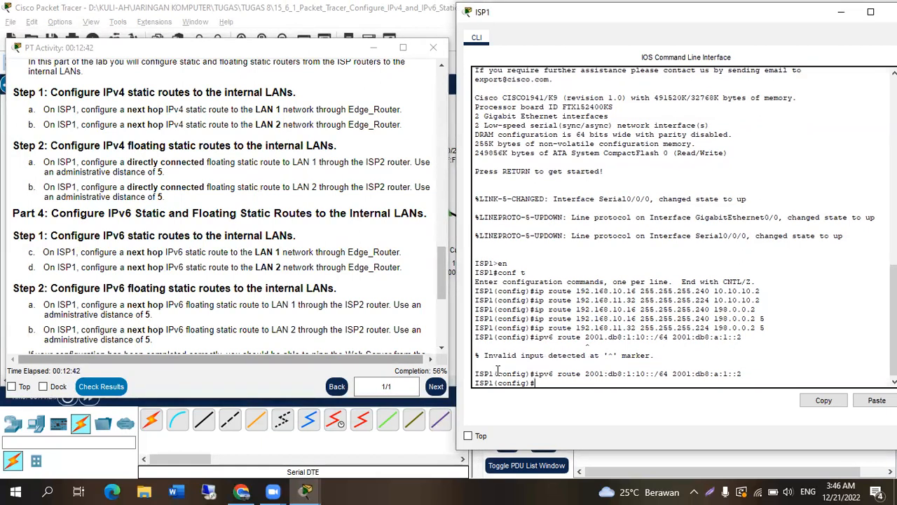
Step: Reuse the LAN 1 route command on ISP1 to add the LAN 2 route: ipv6 route 2001:db8:1:11::/64 2001:db8:a:1::2
left_click_drag(586, 374, 646, 373)
left_click(634, 385)
key("Up")
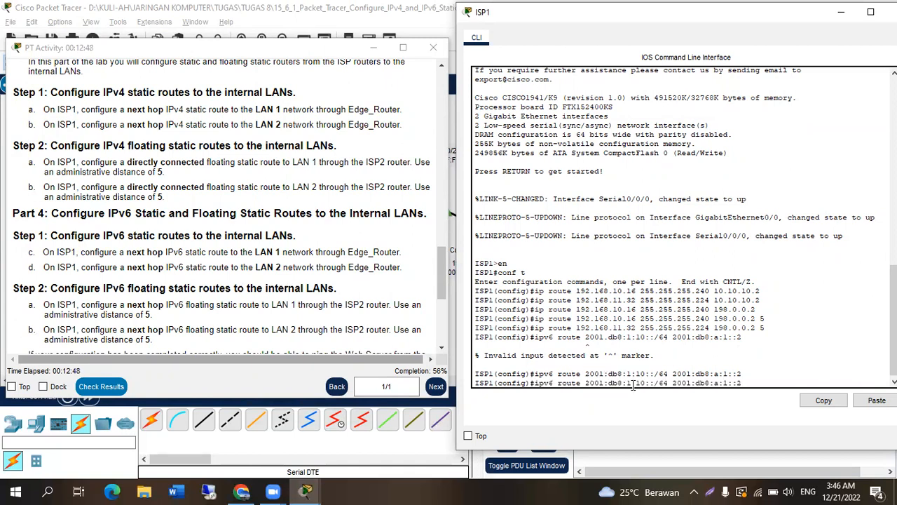
key("Delete")
type("1")
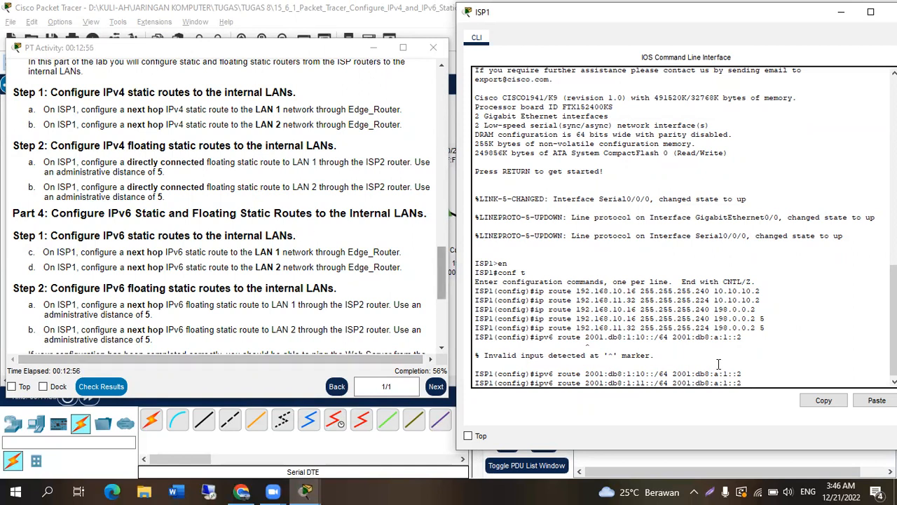
key("Return")
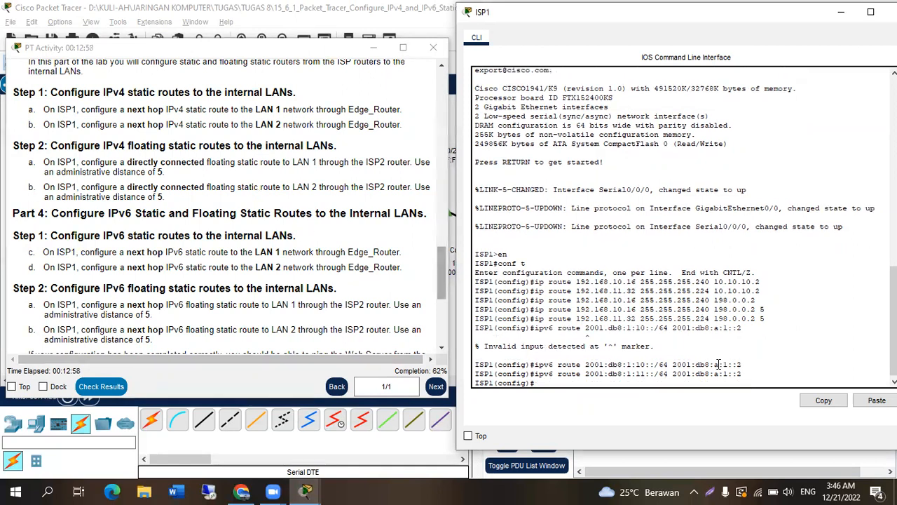
Step: Check the Part 4 requirements for next hop IPv6 floating routes through ISP2 and recall the LAN 1 IPv6 route command on ISP1
scroll(191, 268, "down", 1)
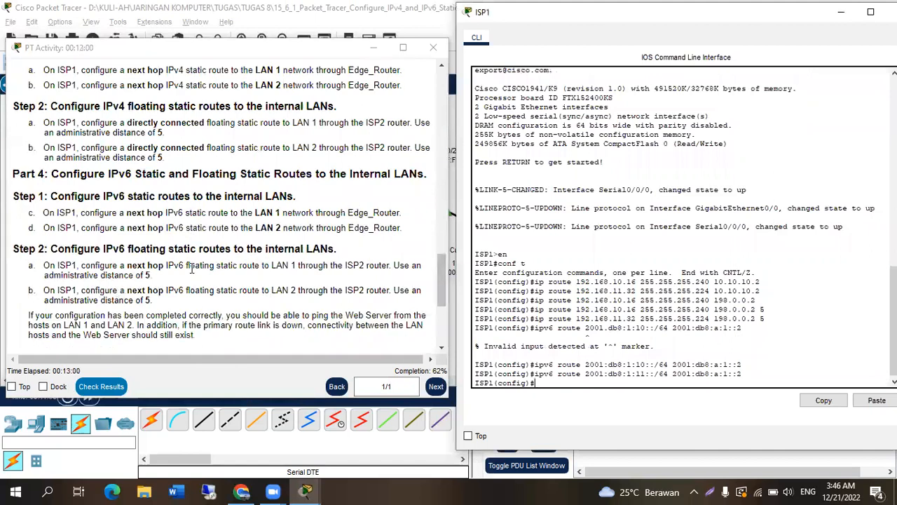
scroll(142, 258, "down", 2)
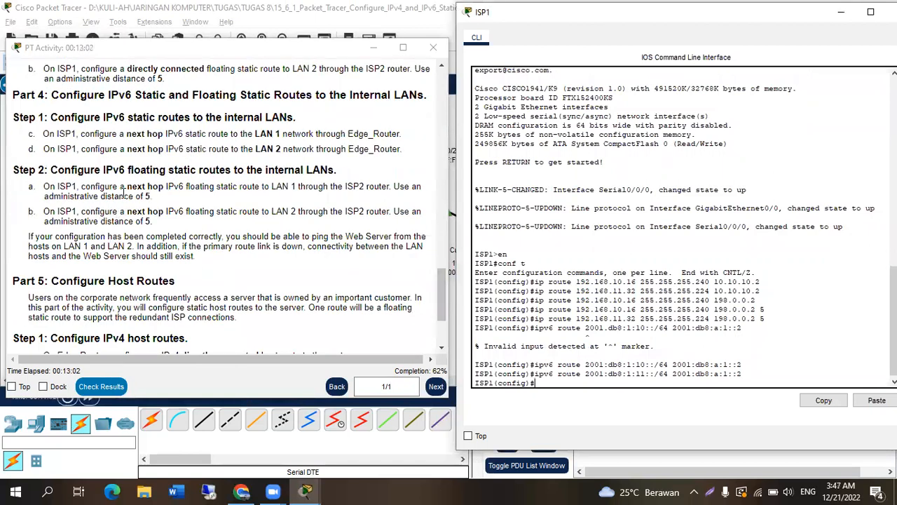
left_click(140, 185)
left_click_drag(140, 184, 165, 186)
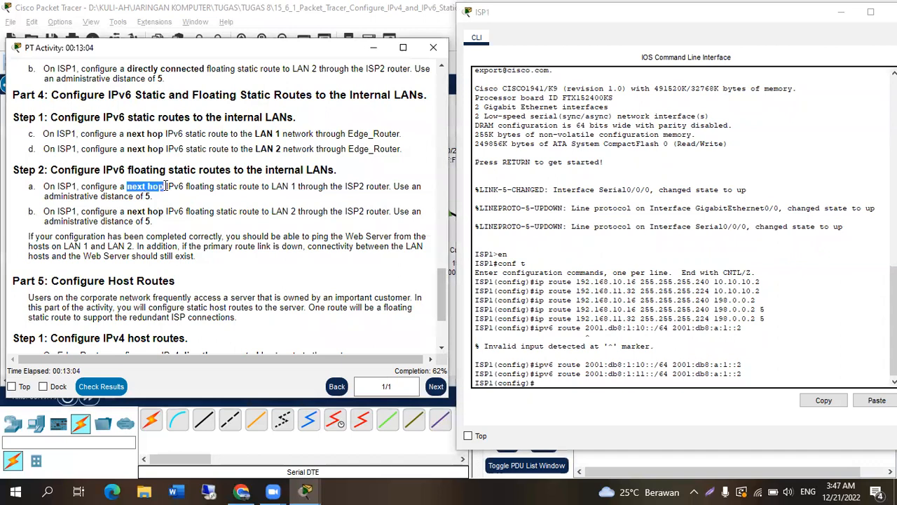
double_click(363, 185)
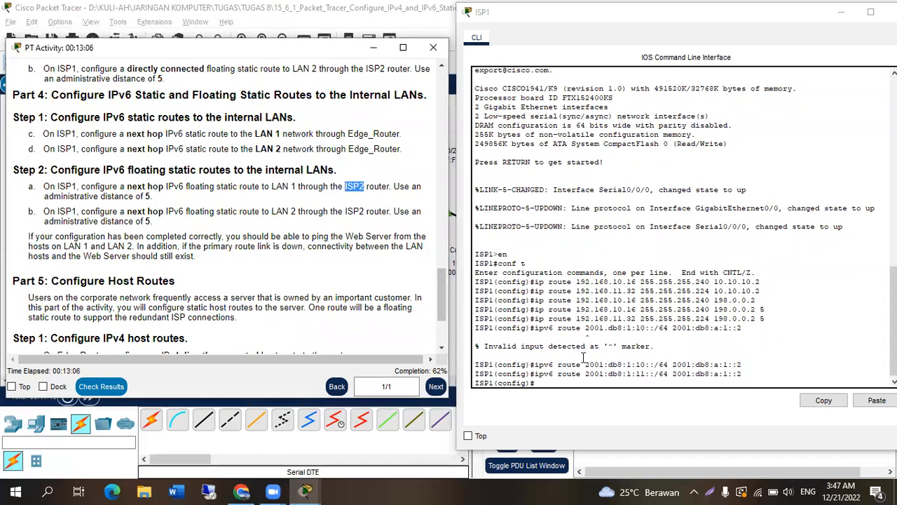
left_click(598, 378)
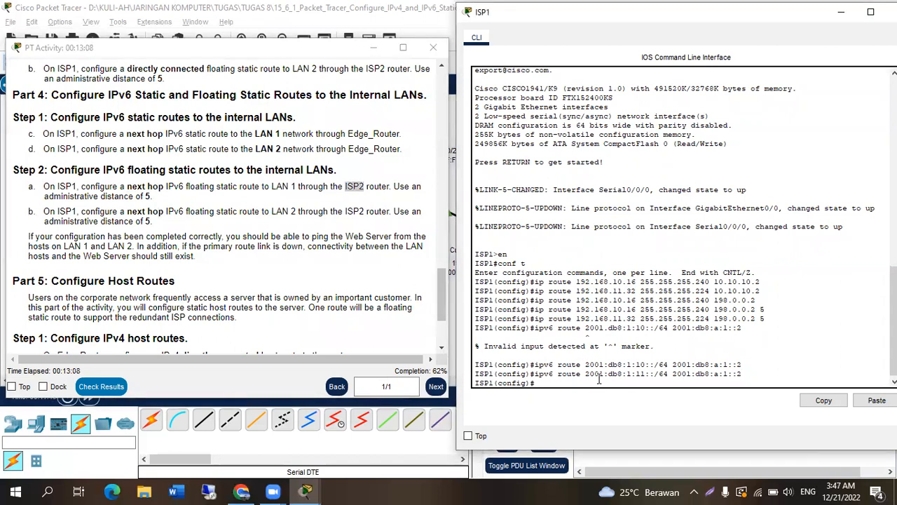
key("Up")
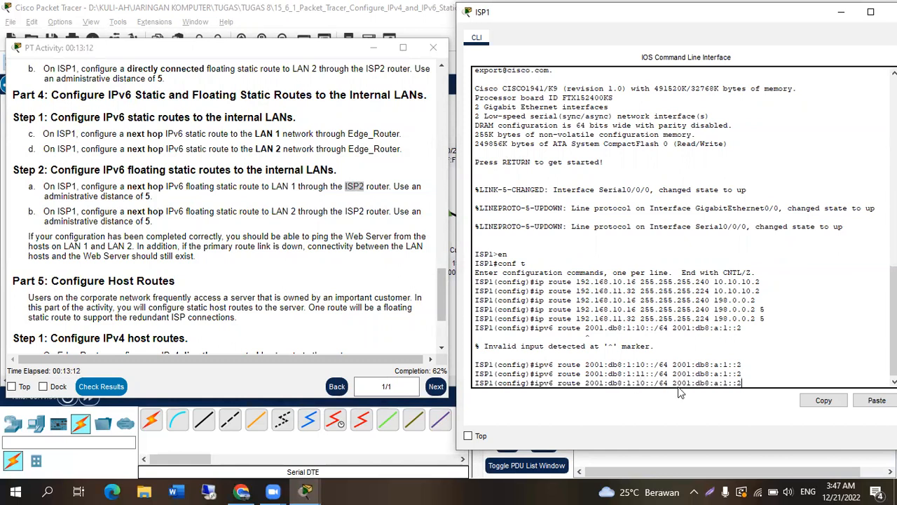
Step: Look up ISP2's interface addresses in the topology and remove the next hop from the recalled LAN 1 route command on ISP1
key("alt+Tab")
key("Tab")
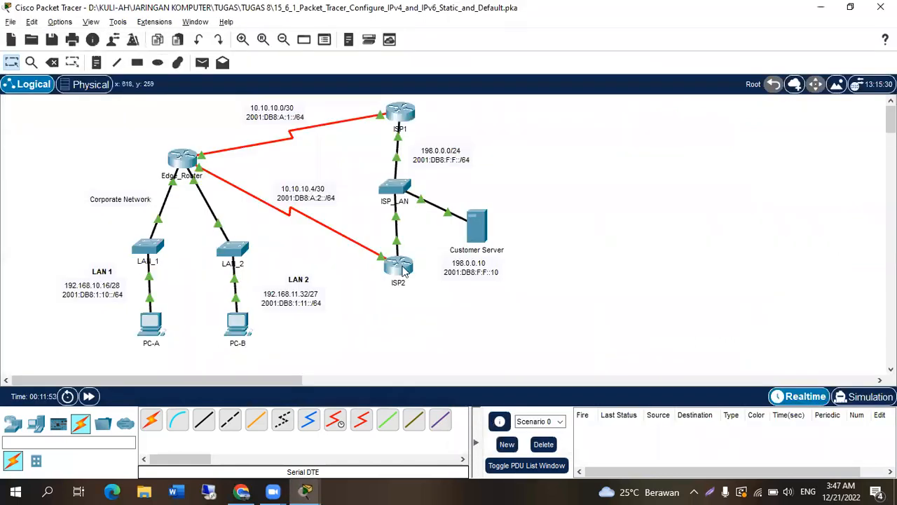
mouse_move(403, 272)
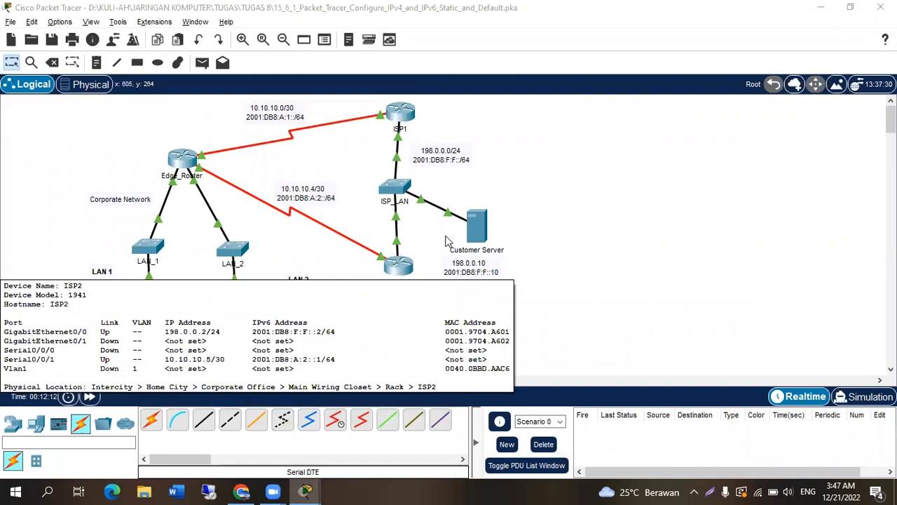
key("alt+Tab")
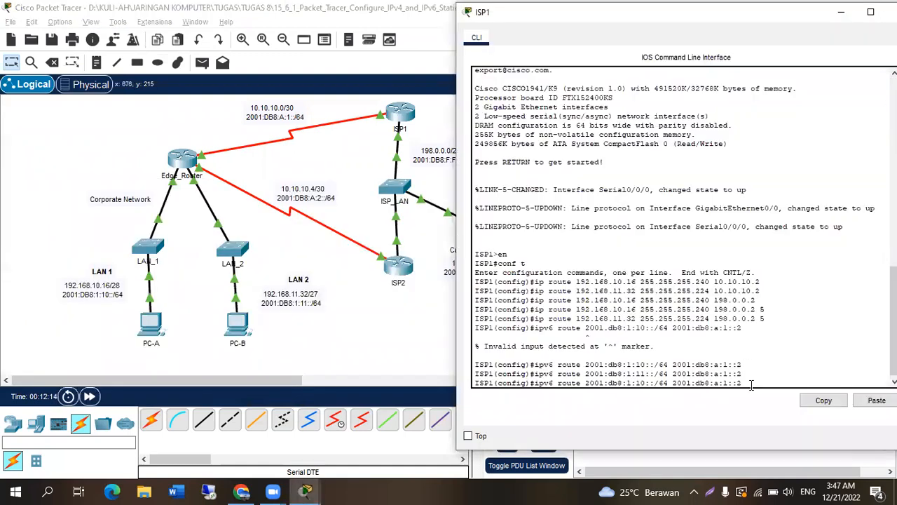
key("BackSpace")
key("BackSpace")
key("BackSpace")
key("BackSpace")
key("BackSpace")
key("BackSpace")
key("BackSpace")
key("BackSpace")
key("BackSpace")
key("BackSpace")
key("BackSpace")
key("BackSpace")
key("BackSpace")
Step: Copy ISP2's G0/0 address 2001:db8:f:f::2 from the addressing table and insert it as the next hop in ISP1's unfinished route command
key("alt+Tab")
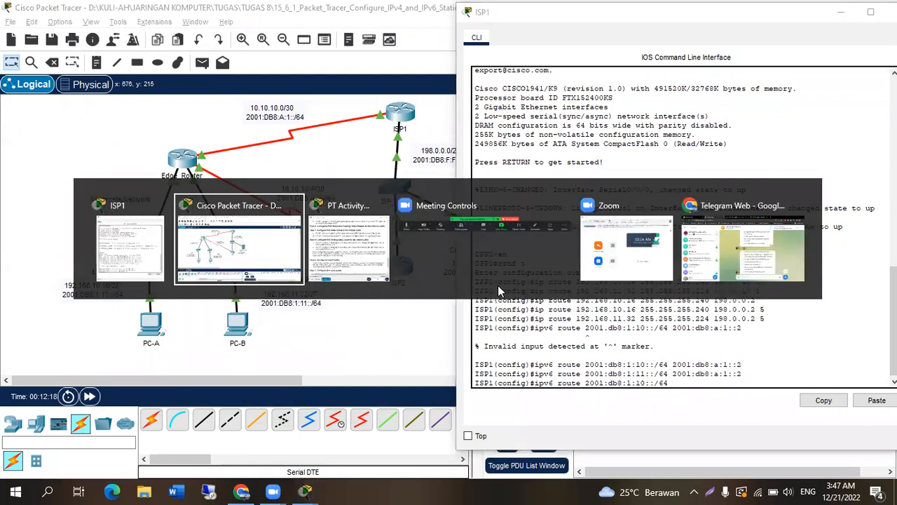
key("alt+Tab")
scroll(285, 256, "up", 15)
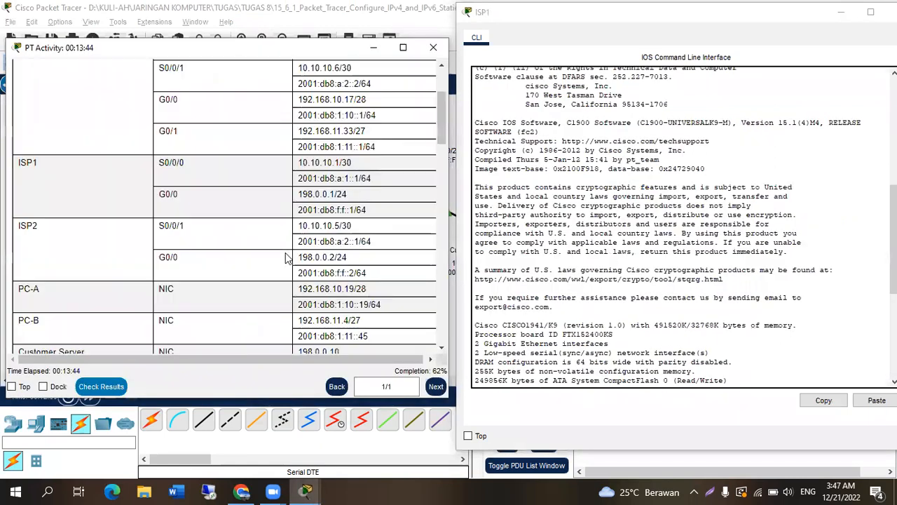
scroll(286, 255, "down", 3)
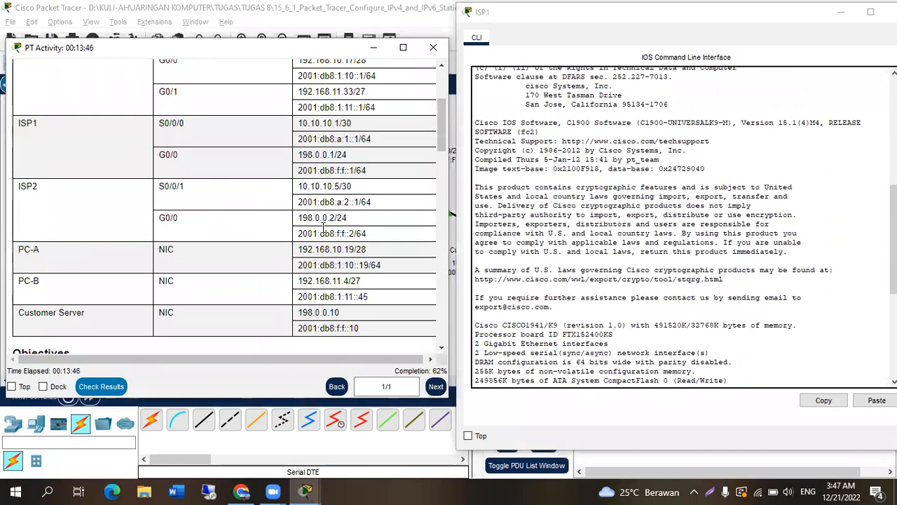
left_click_drag(355, 234, 297, 233)
key("ctrl+c")
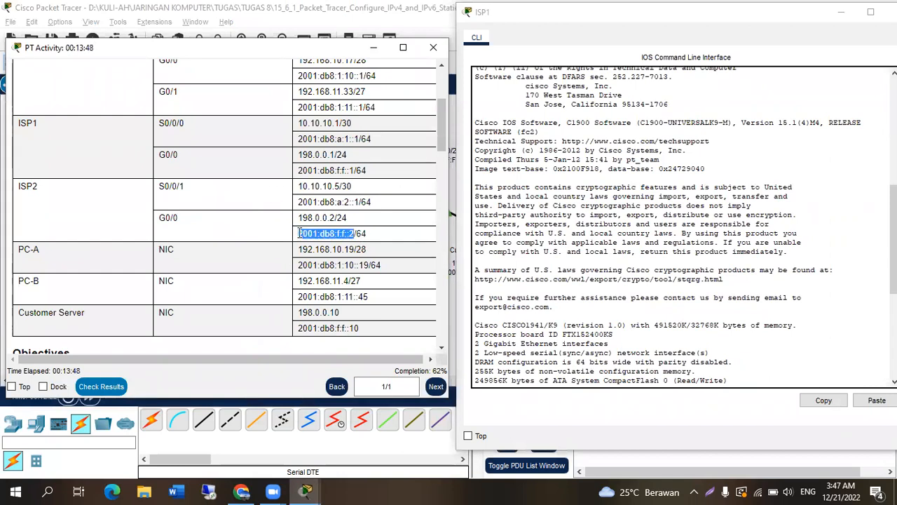
left_click(690, 361)
right_click(690, 381)
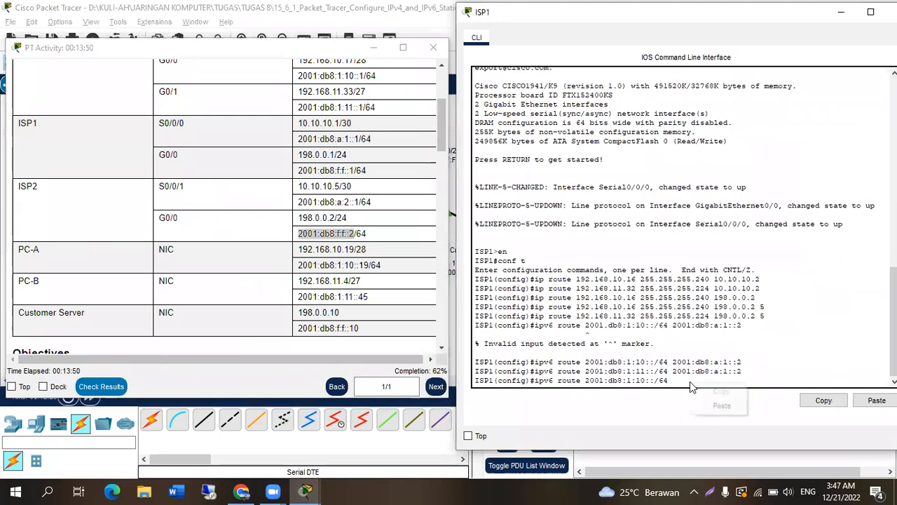
left_click(718, 406)
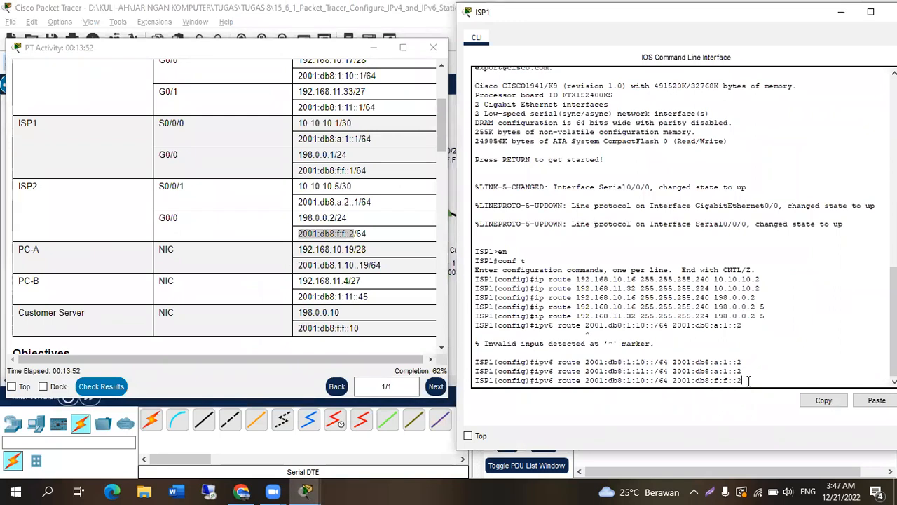
Step: Check the required administrative distance in Part 4, Step 2, and run ISP1's LAN 1 floating route with a distance of 5
key("alt+Tab")
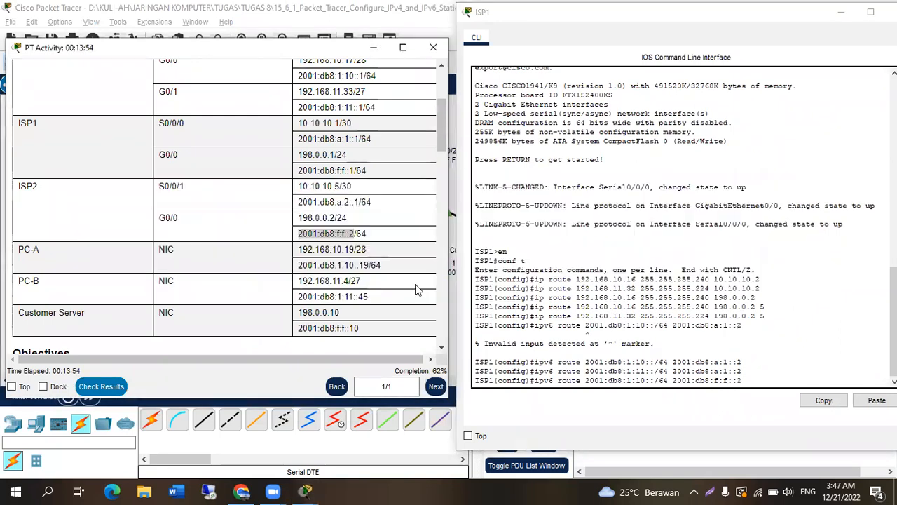
scroll(329, 277, "down", 15)
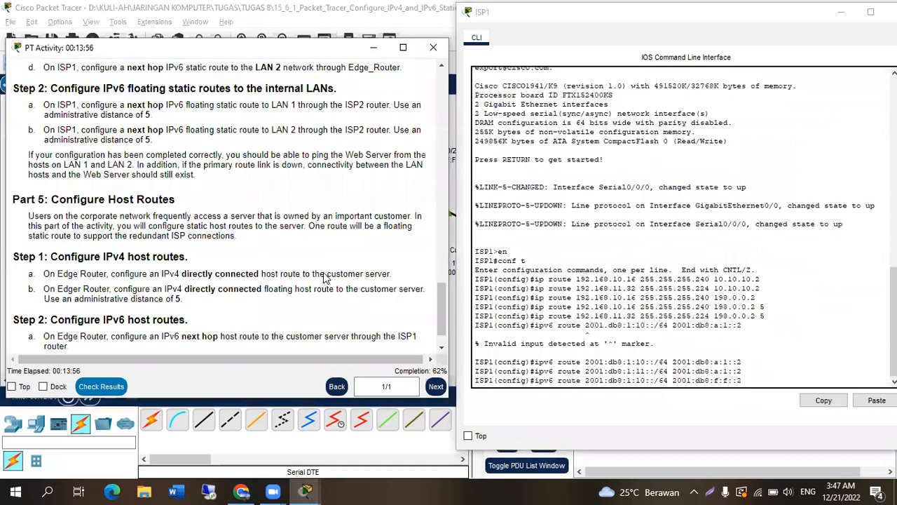
scroll(297, 274, "up", 2)
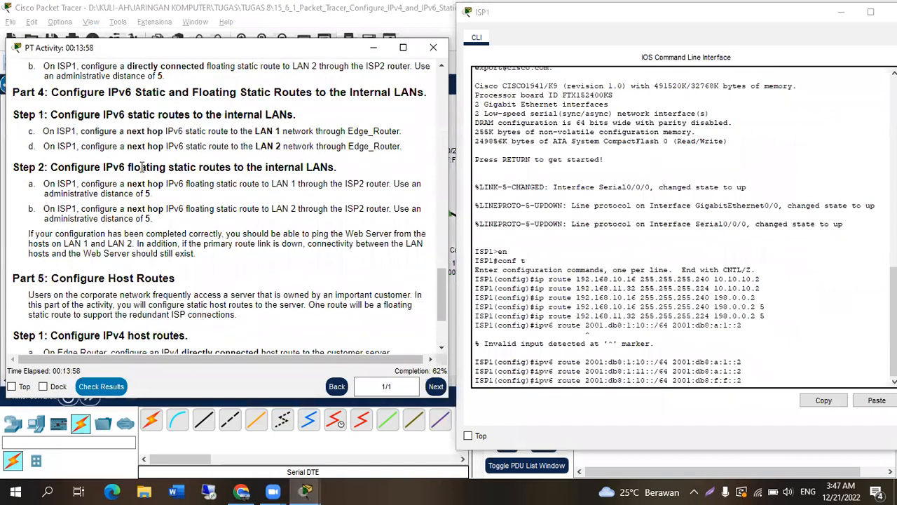
left_click(667, 405)
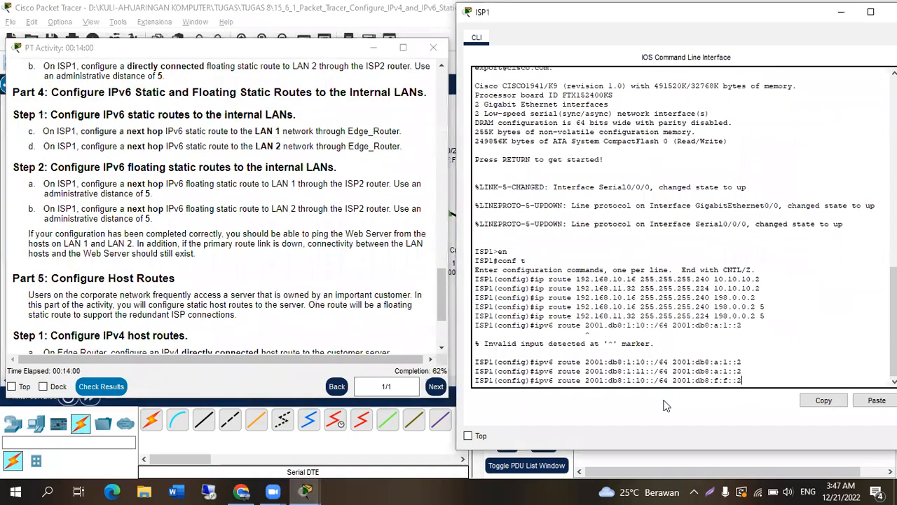
key("Return")
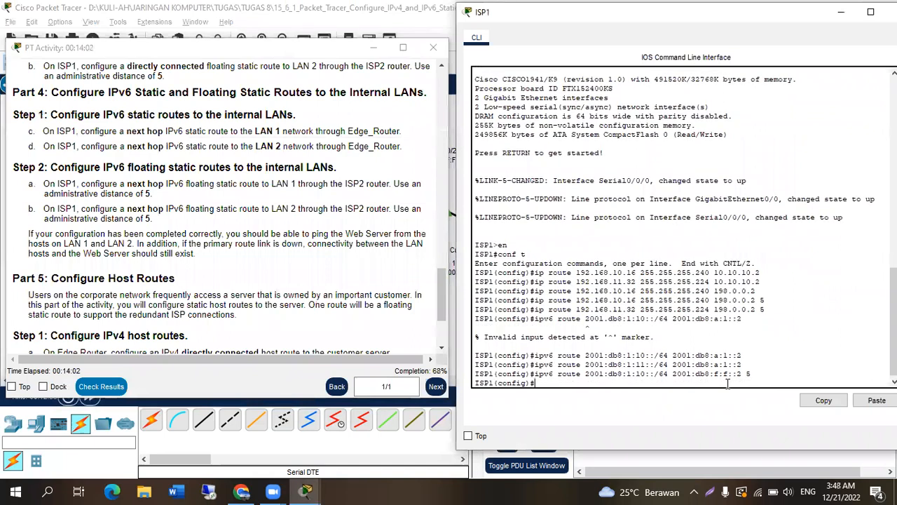
Step: Add the LAN 2 floating route on ISP1: ipv6 route 2001:db8:1:11::/64 2001:db8:f:f::2 5
key("Up")
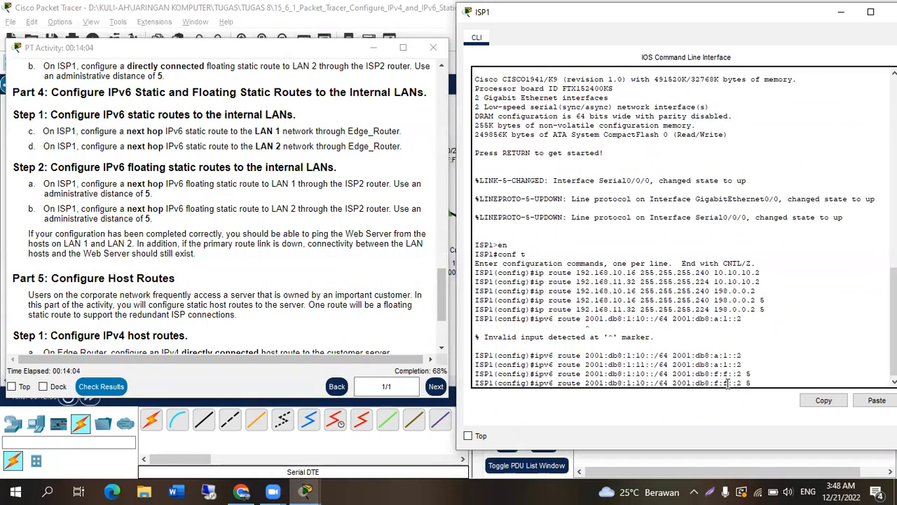
key("BackSpace")
type("1")
key("Return")
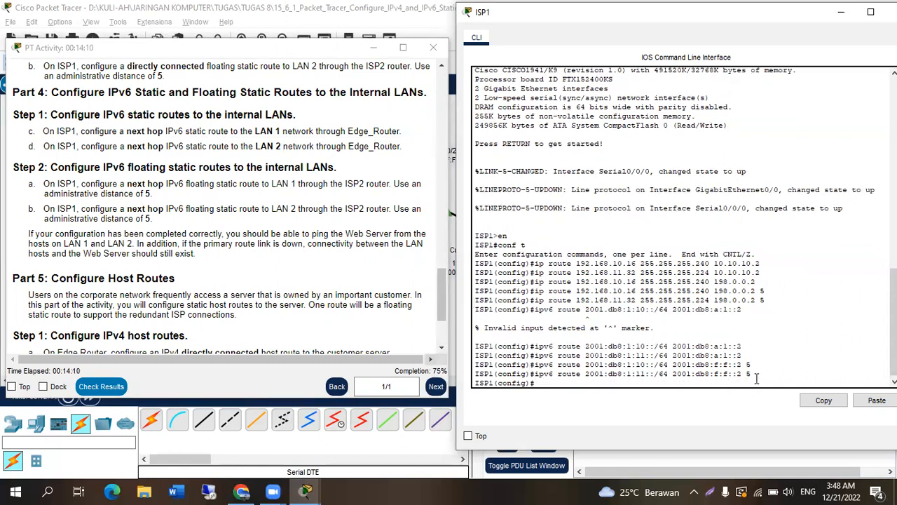
Step: Read the Part 4 note on pinging the Web Server from the LAN hosts and open the Command Prompt on PC-A
left_click_drag(160, 218, 29, 184)
scroll(210, 287, "down", 4)
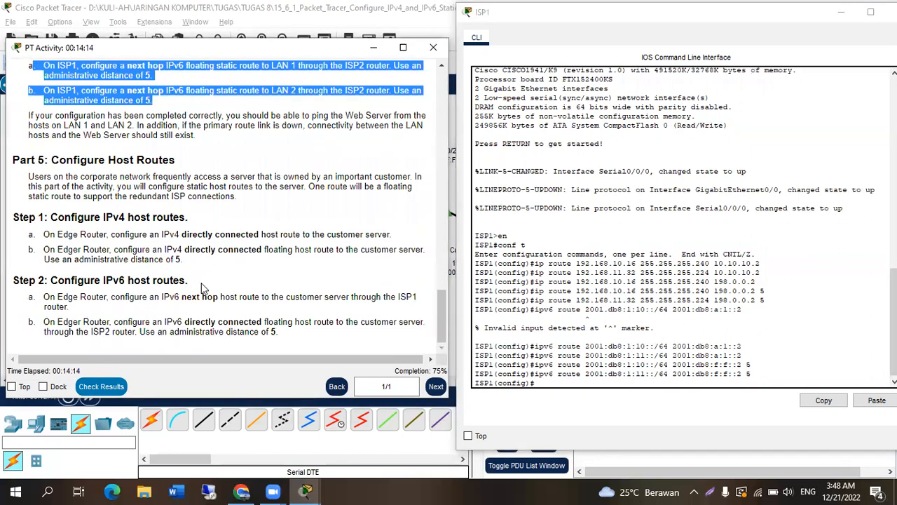
scroll(194, 144, "up", 3)
scroll(199, 245, "down", 1)
left_click_drag(197, 218, 28, 194)
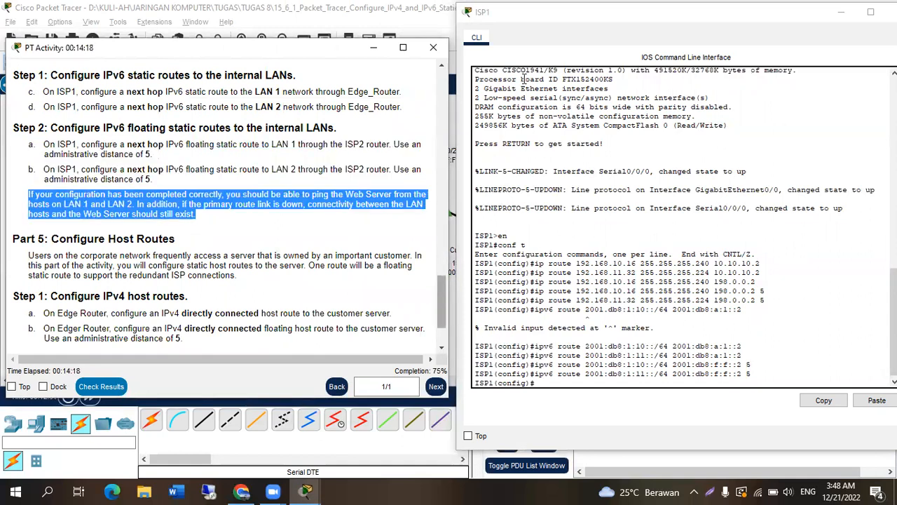
left_click(374, 47)
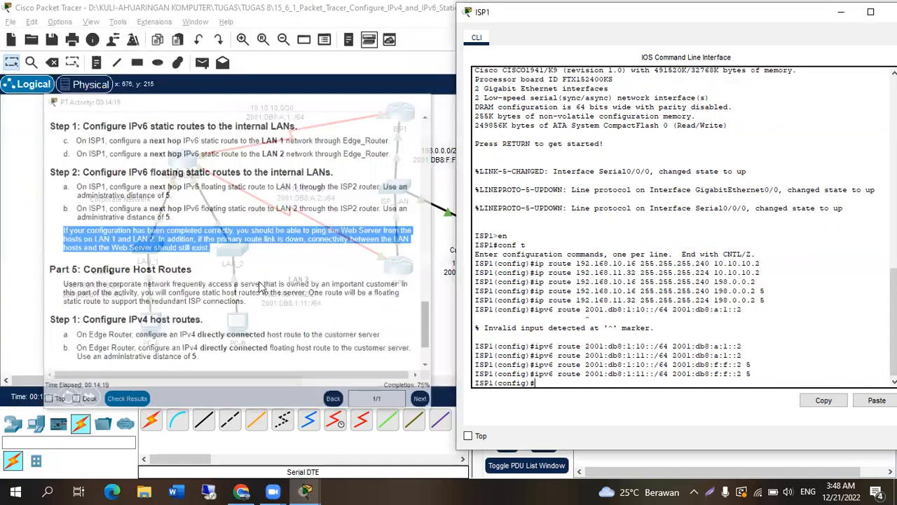
left_click(80, 322)
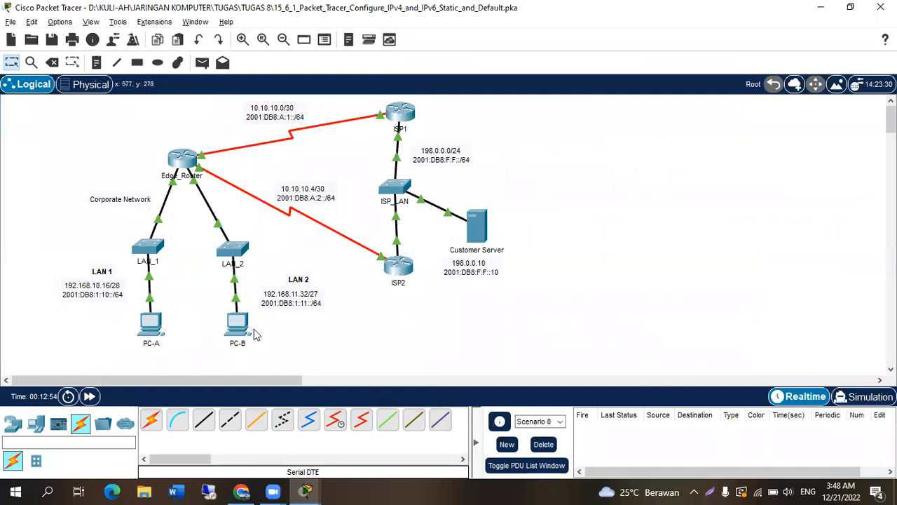
left_click(153, 328)
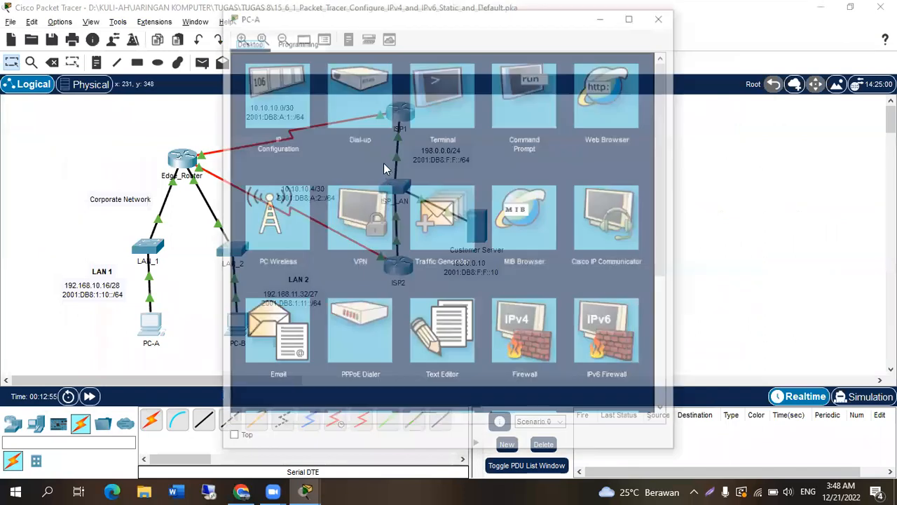
left_click(512, 81)
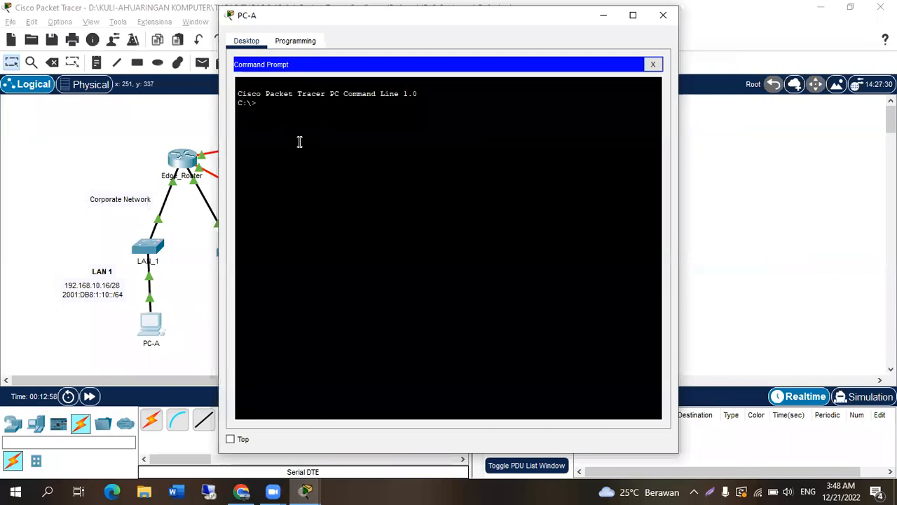
Step: Ping the server at 198.0.0.10 from PC-A's Command Prompt and close the PC-A window
type("ping 198.0.0.10")
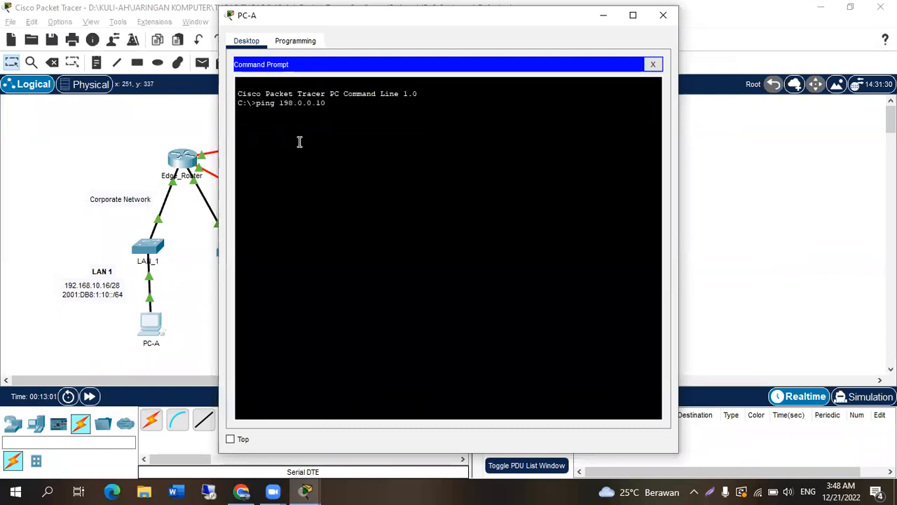
key("Return")
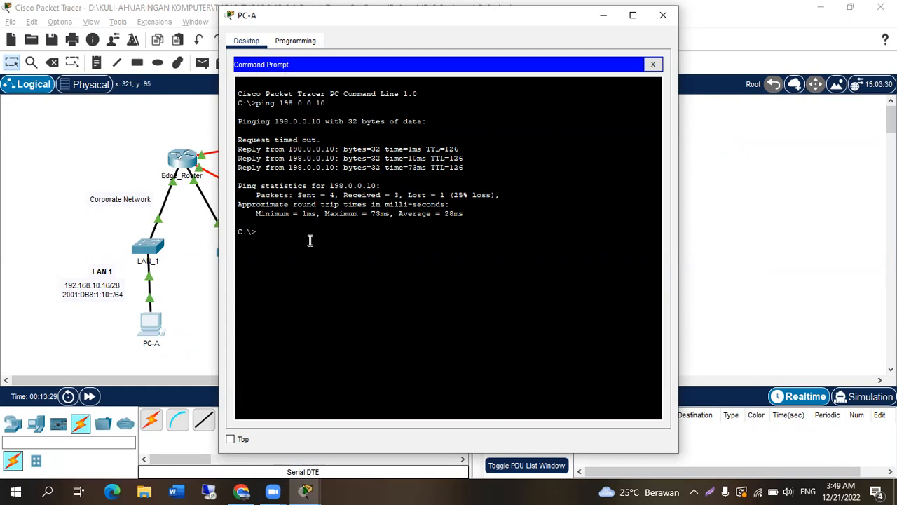
left_click(661, 18)
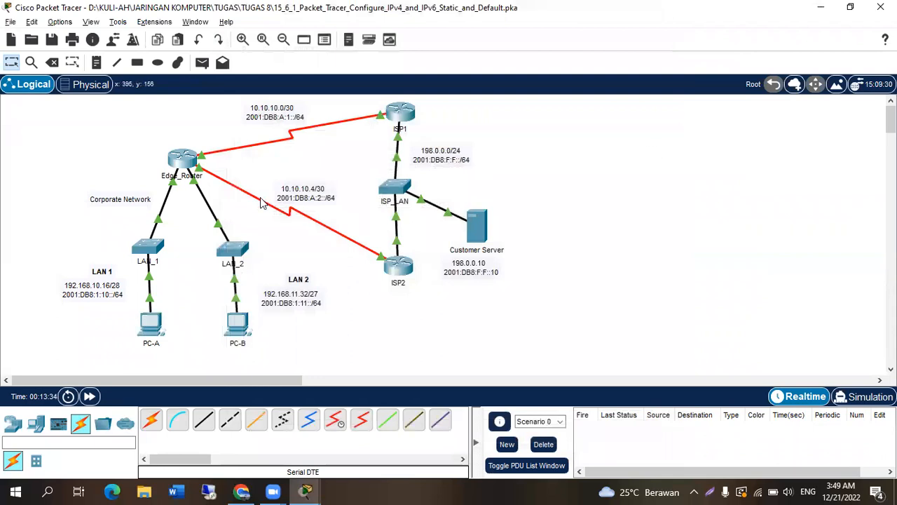
Step: Read the Part 4 note on primary link failure and the Part 5 host route requirements in the activity instructions
mouse_move(260, 201)
left_click(307, 491)
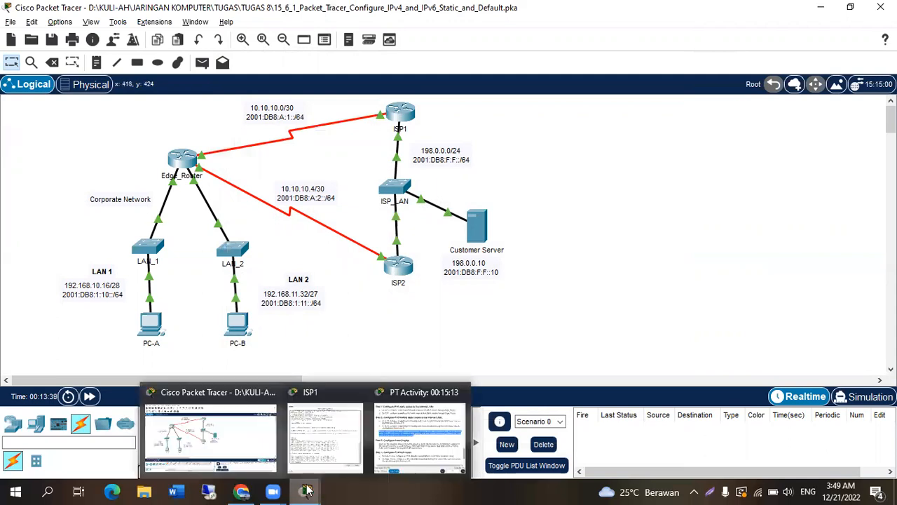
left_click(336, 457)
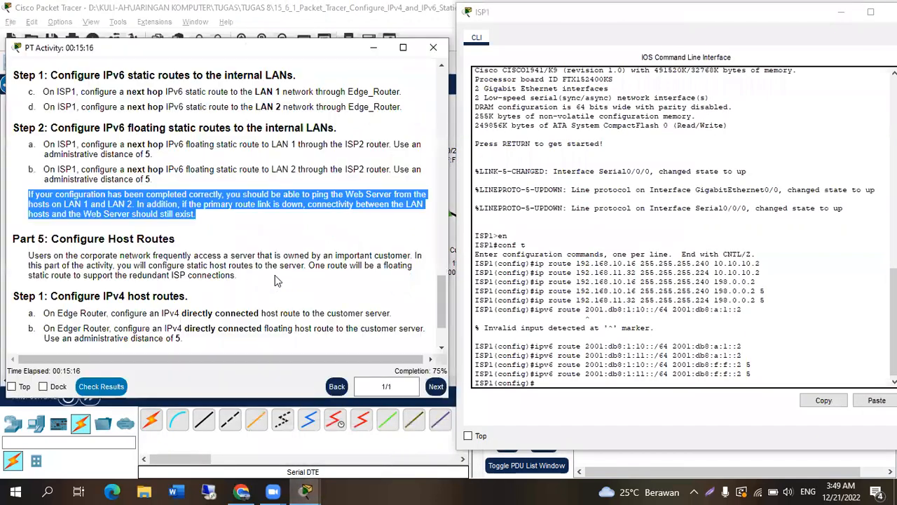
scroll(275, 275, "down", 2)
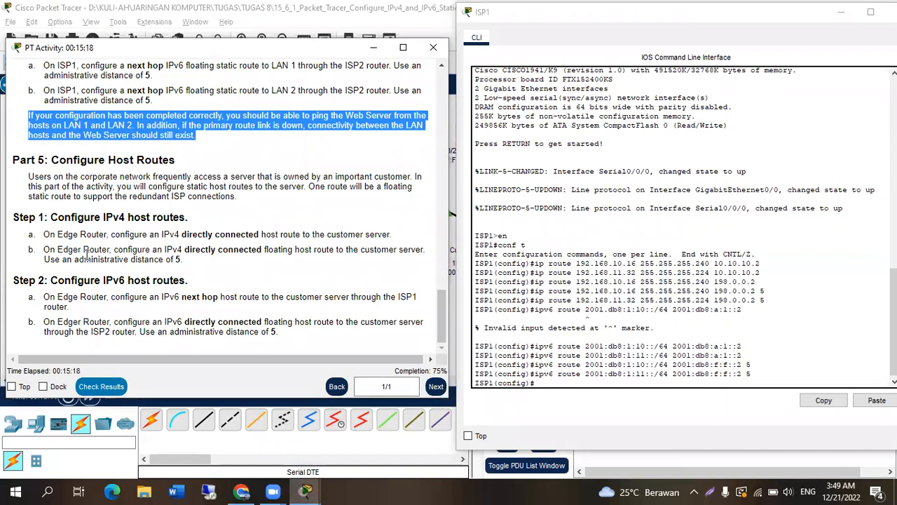
left_click(374, 47)
left_click(17, 133)
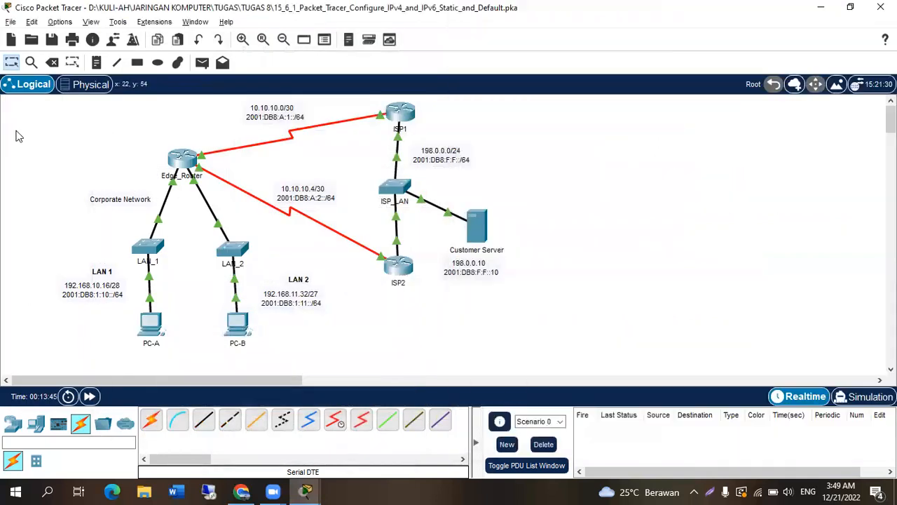
Step: Delete the serial link between Edge_Router and ISP1 to simulate a primary route failure
left_click(53, 62)
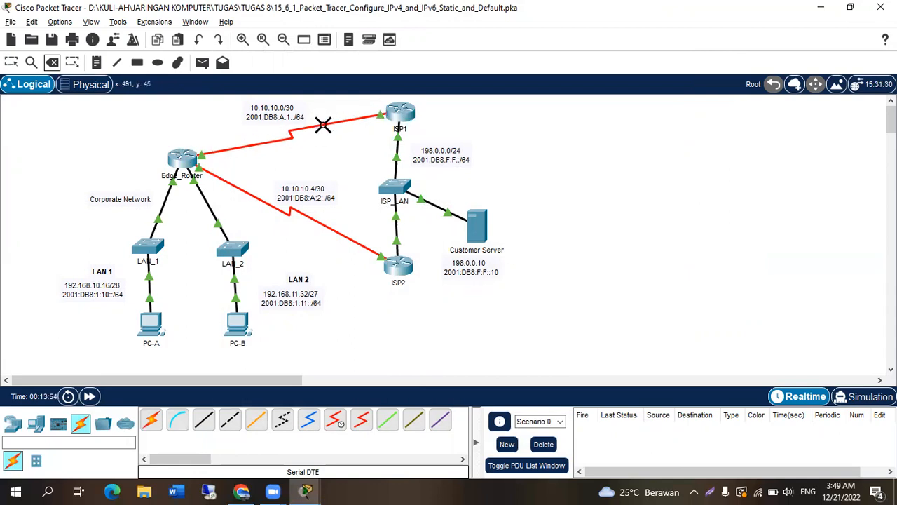
left_click(321, 127)
left_click(11, 62)
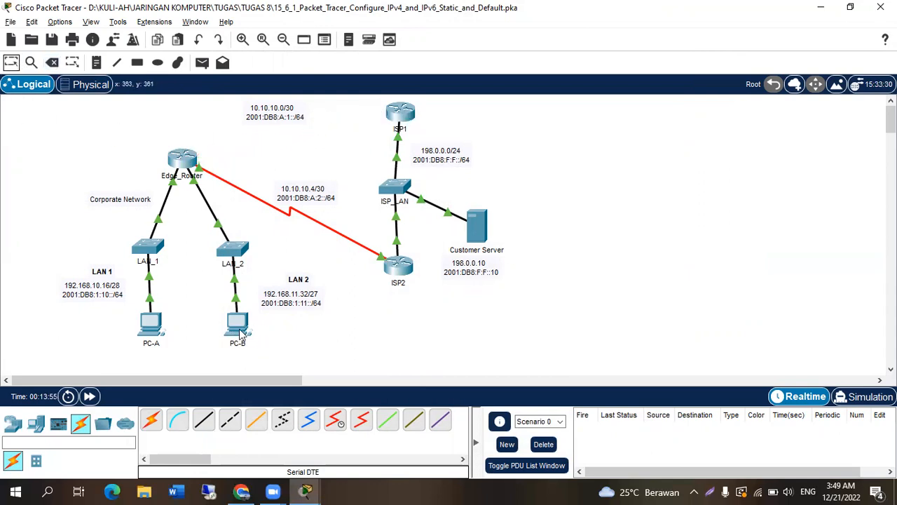
Step: Ping 198.0.0.10 from PC-B's Command Prompt to test connectivity over the backup route
left_click(238, 335)
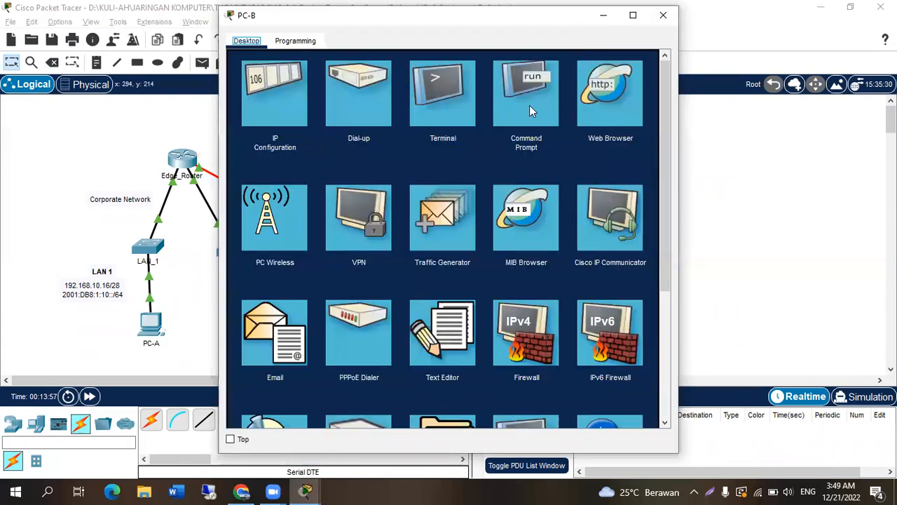
left_click(530, 111)
type("ping 198.0.0.10")
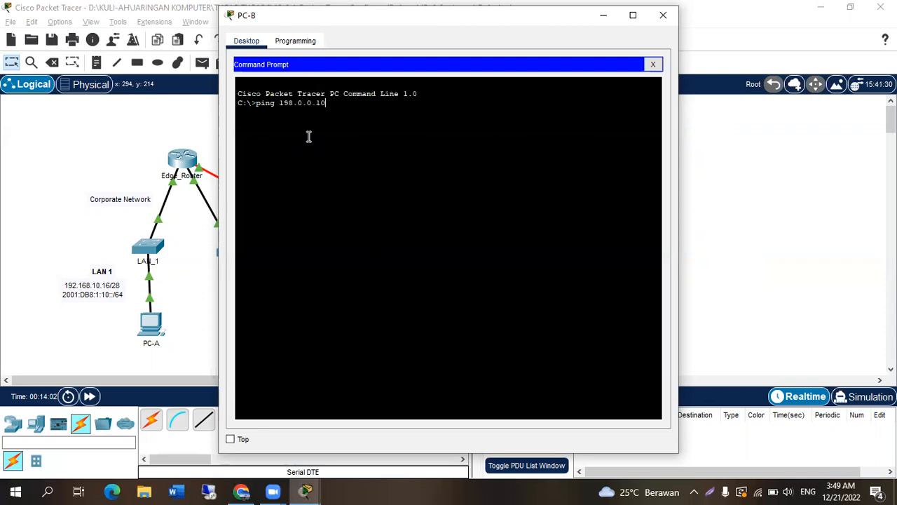
key("Return")
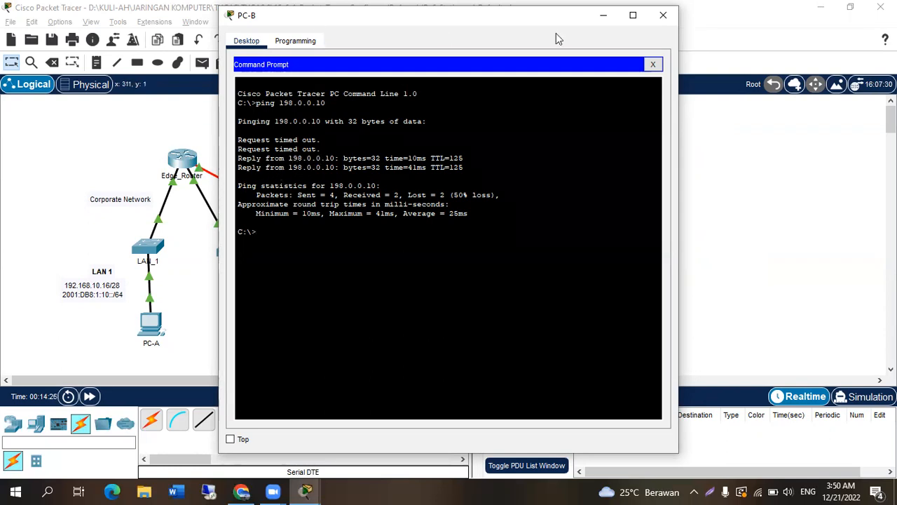
Step: Close the PC-B and ISP1 windows to clear the topology view
left_click(602, 17)
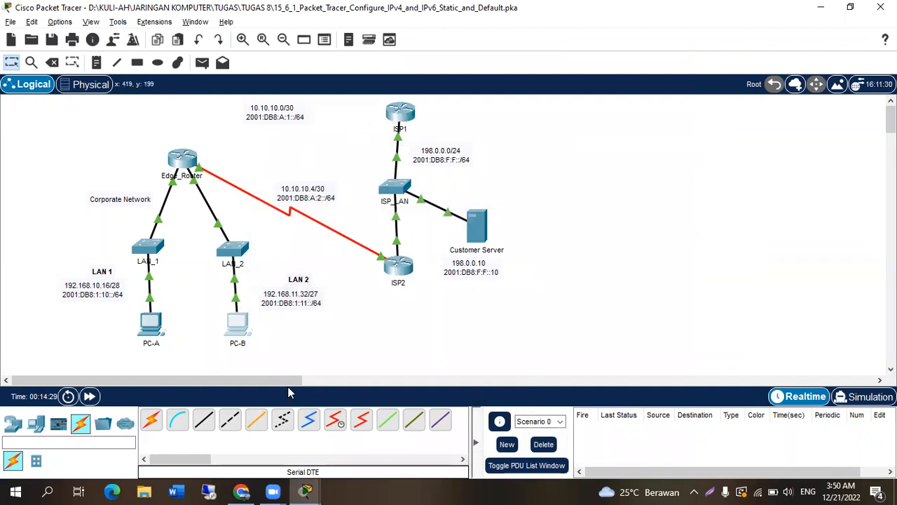
mouse_move(305, 491)
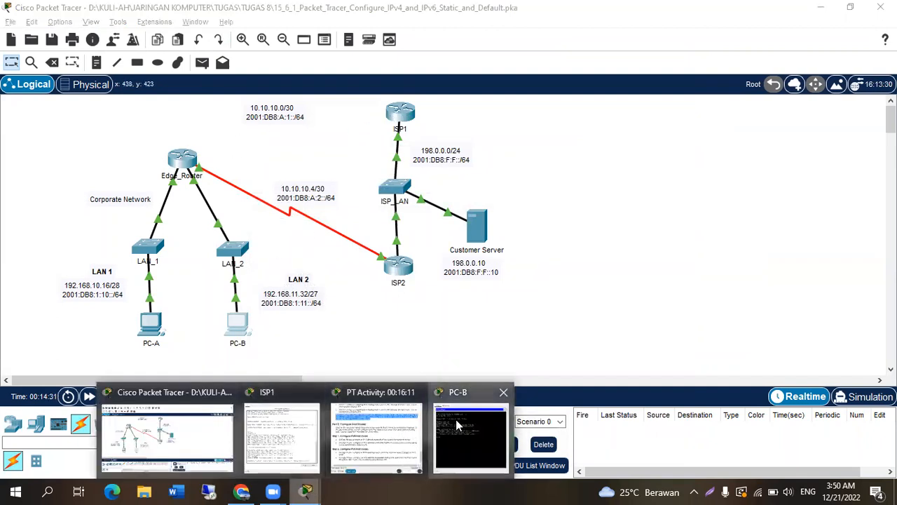
left_click(457, 424)
left_click(665, 16)
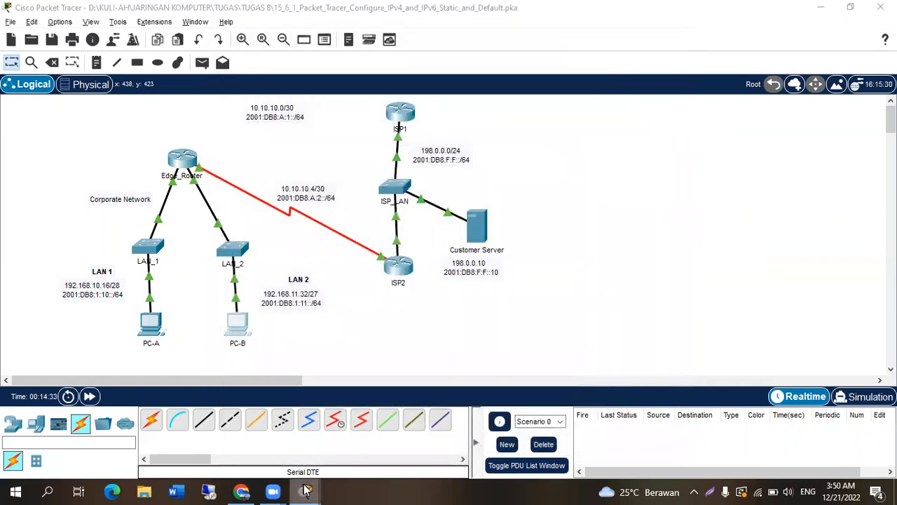
mouse_move(305, 491)
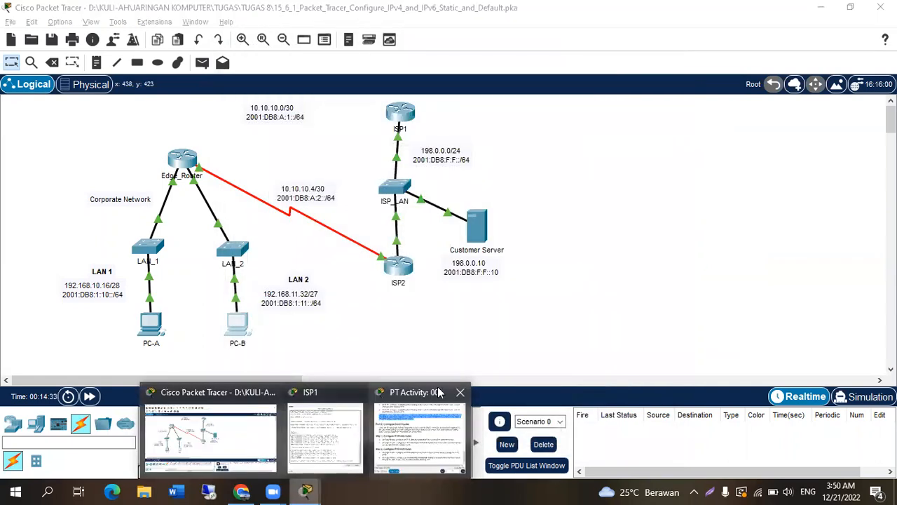
left_click(344, 419)
left_click(880, 7)
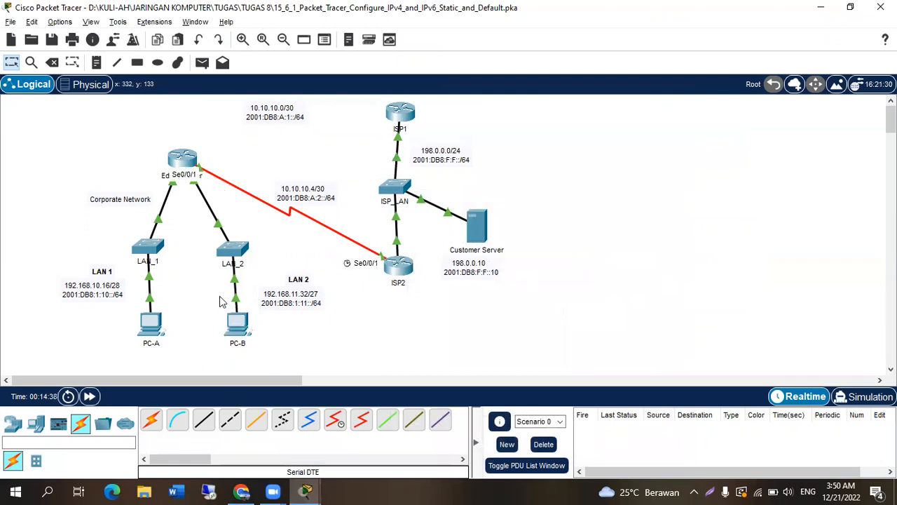
Step: Reconnect Edge_Router's Serial0/0/0 to ISP1's Serial0/0/0 with a Serial DTE cable
left_click(361, 420)
left_click(192, 157)
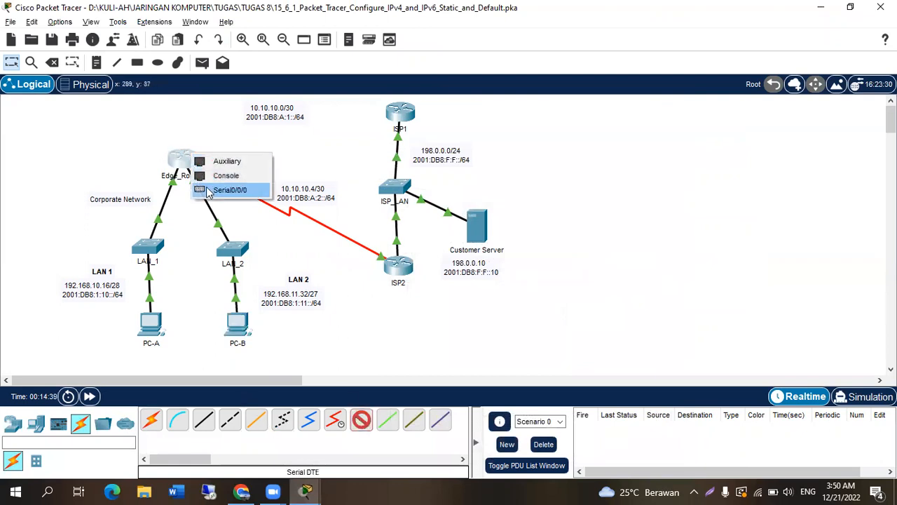
left_click(208, 190)
left_click(400, 114)
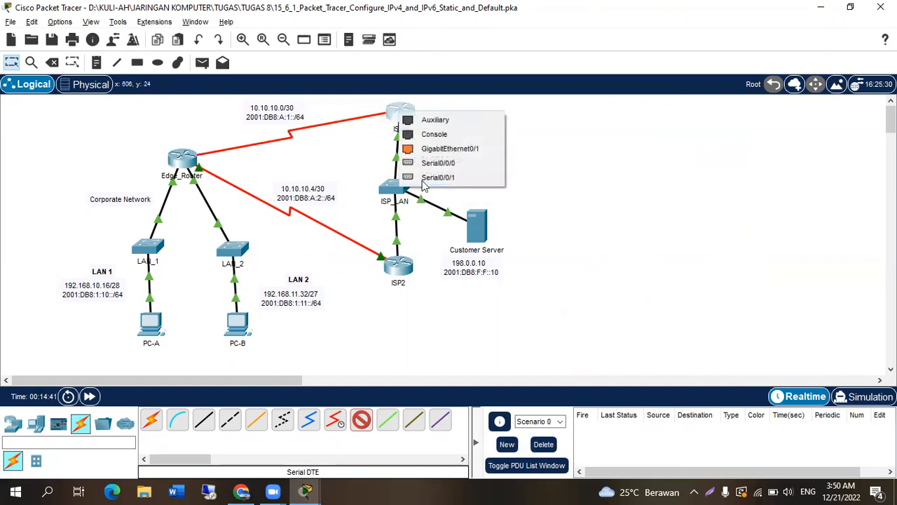
left_click(423, 173)
Step: Review the Part 5 instructions and bring up Edge_Router's command line at its configuration prompt
left_click(306, 491)
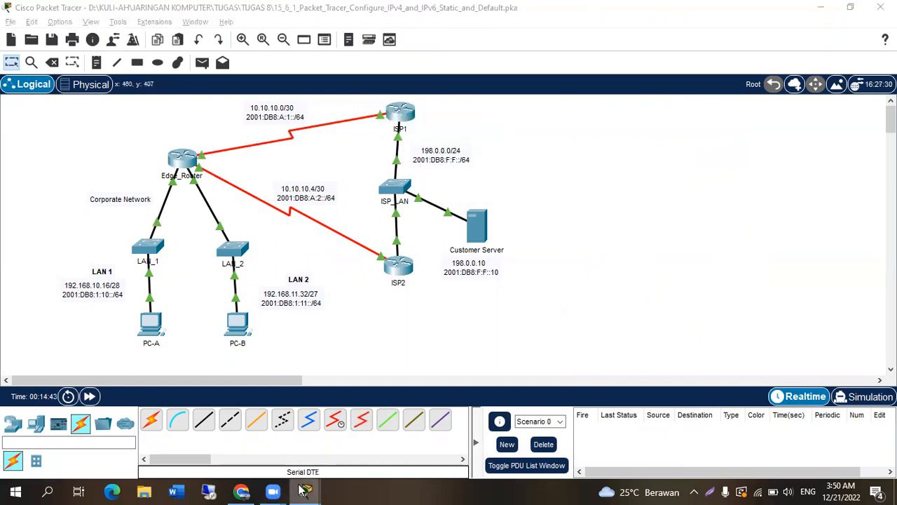
left_click(404, 439)
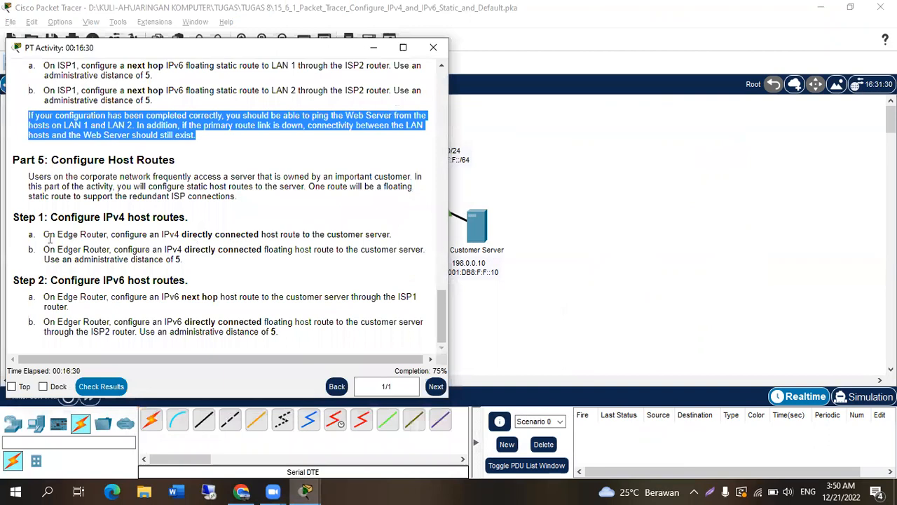
left_click(306, 491)
left_click(356, 396)
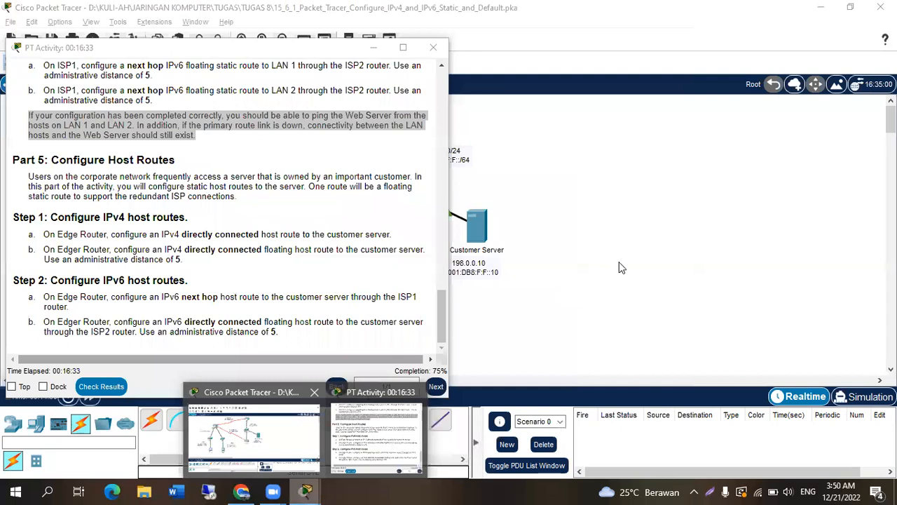
left_click(295, 420)
left_click(386, 381)
key("Return")
key("alt+Tab")
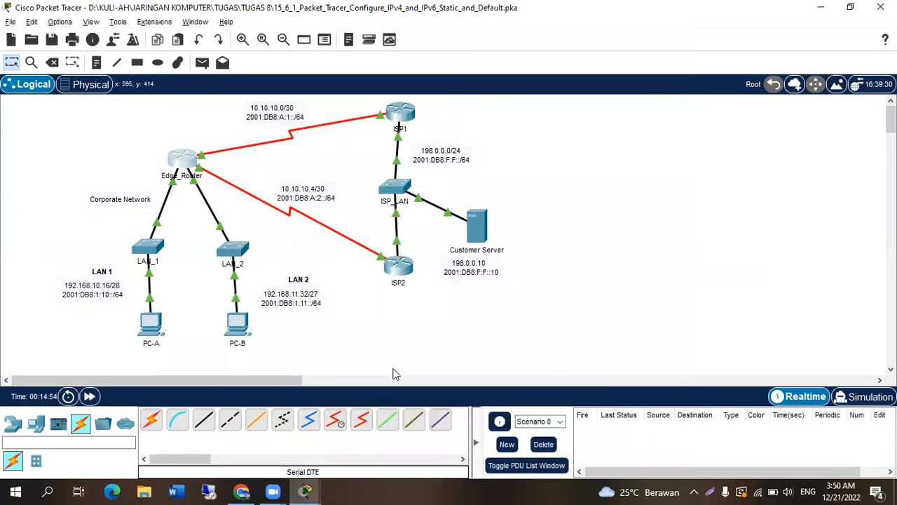
Step: Read Part 5, Step 1a on the directly connected IPv4 host route and compare it with the topology
key("alt+Tab")
left_click_drag(44, 234, 261, 236)
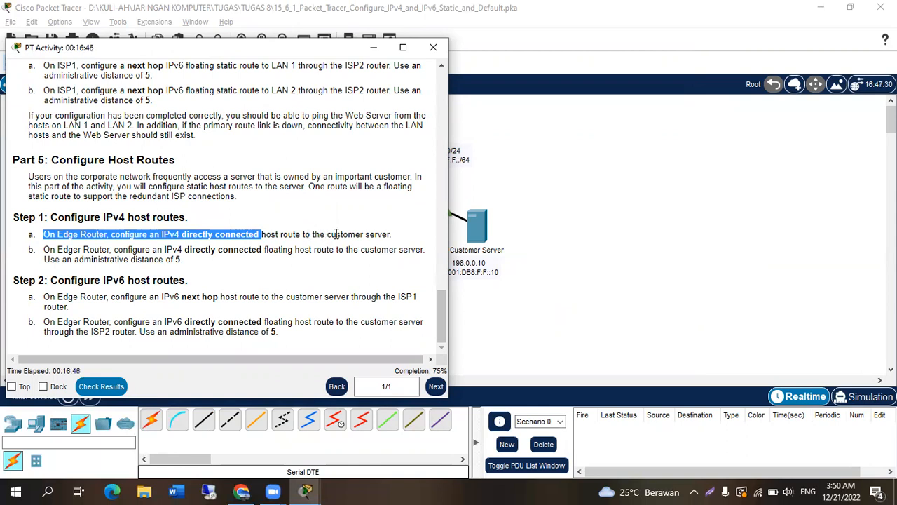
left_click(455, 237)
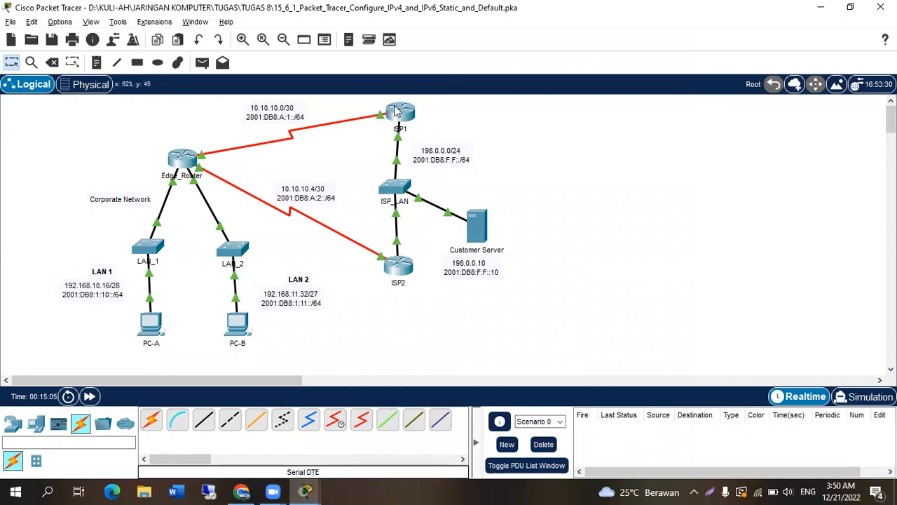
key("alt+Tab")
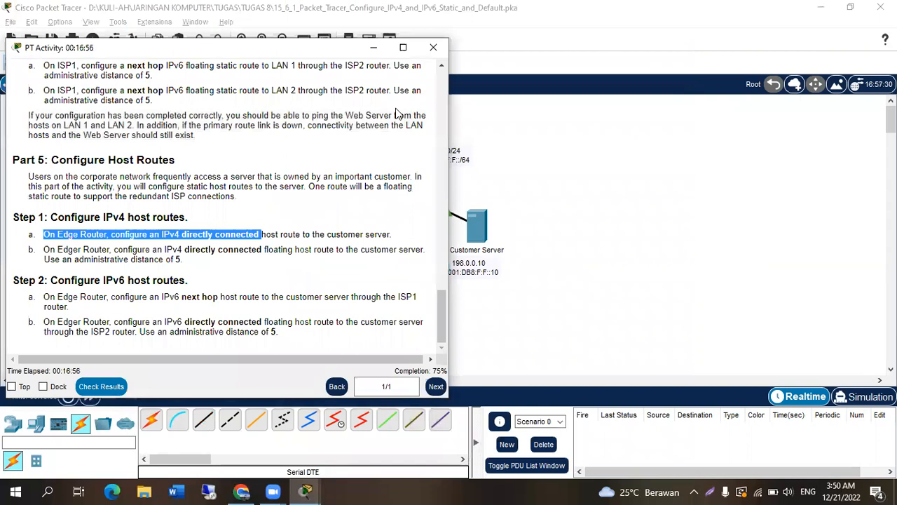
key("alt+Tab")
key("alt+Tab")
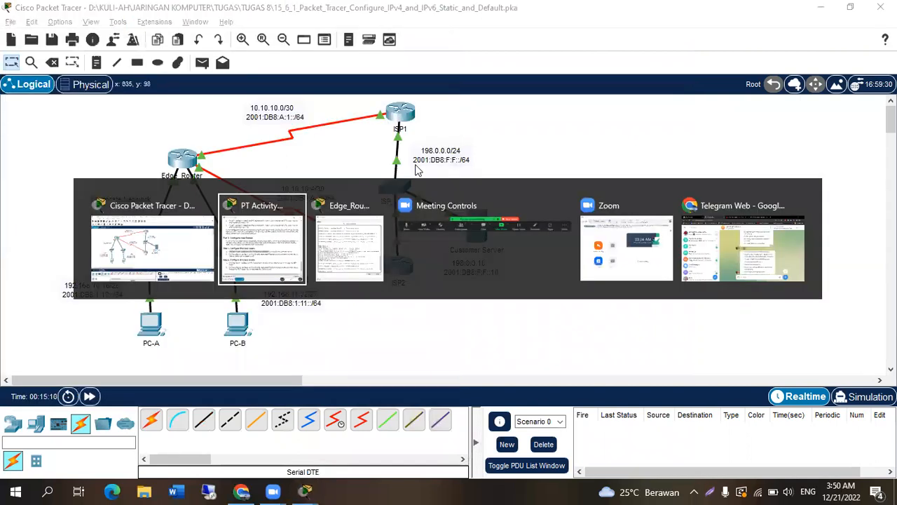
key("alt+Tab")
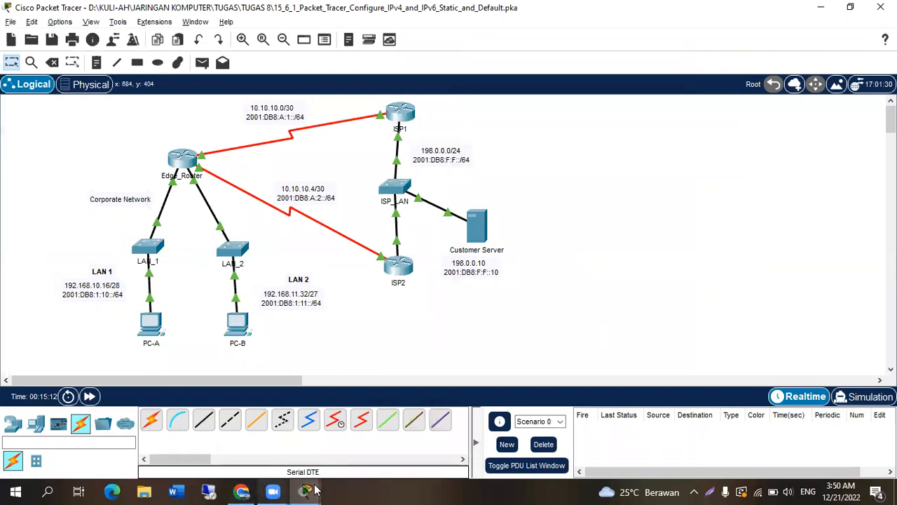
Step: Start Edge_Router's IPv4 host route command with destination 198.0.0.10 and mask 255.255.255.255: ip route 198.0.0.10 255.255.255.255
mouse_move(315, 491)
left_click(421, 435)
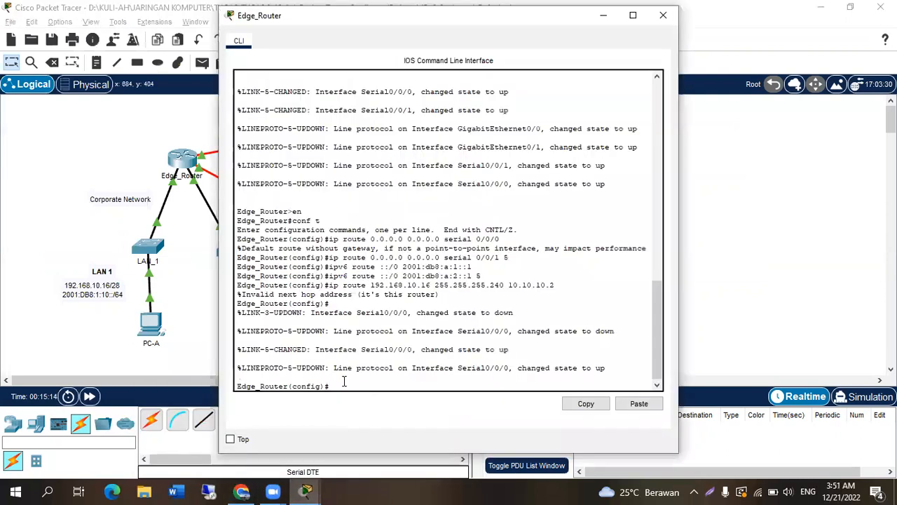
type("ip route 19")
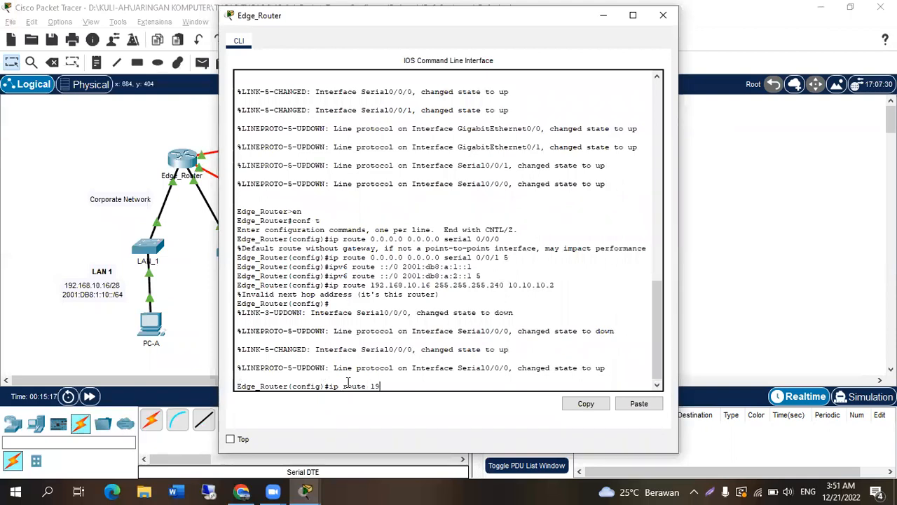
type("8.0.0.0")
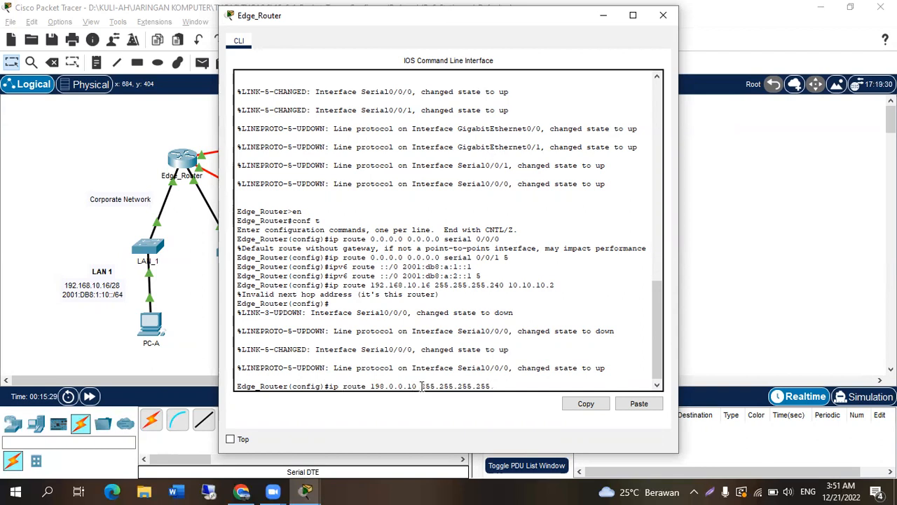
left_click_drag(421, 386, 495, 387)
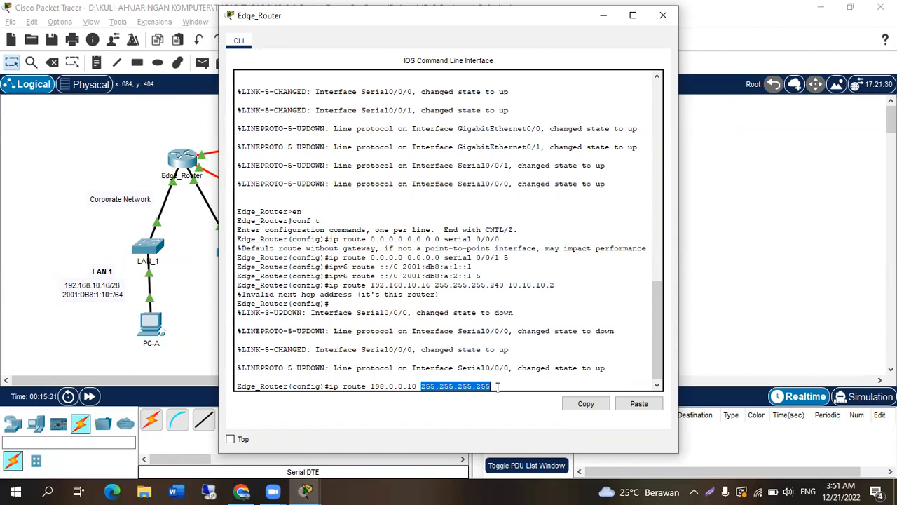
left_click(498, 387)
Step: Check ISP1's link on the topology and finish the IPv4 host route on Edge_Router: ip route 198.0.0.10 255.255.255.255 10.10.10.1
key("alt+Tab")
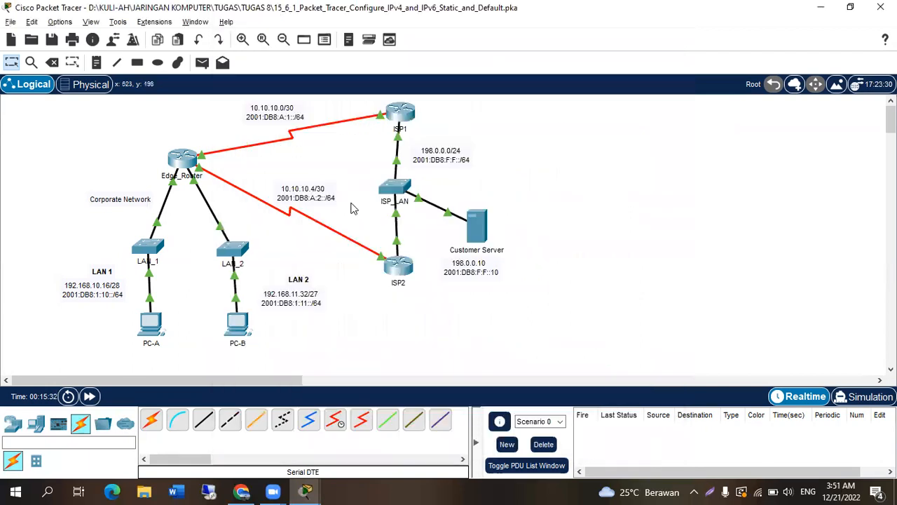
mouse_move(396, 119)
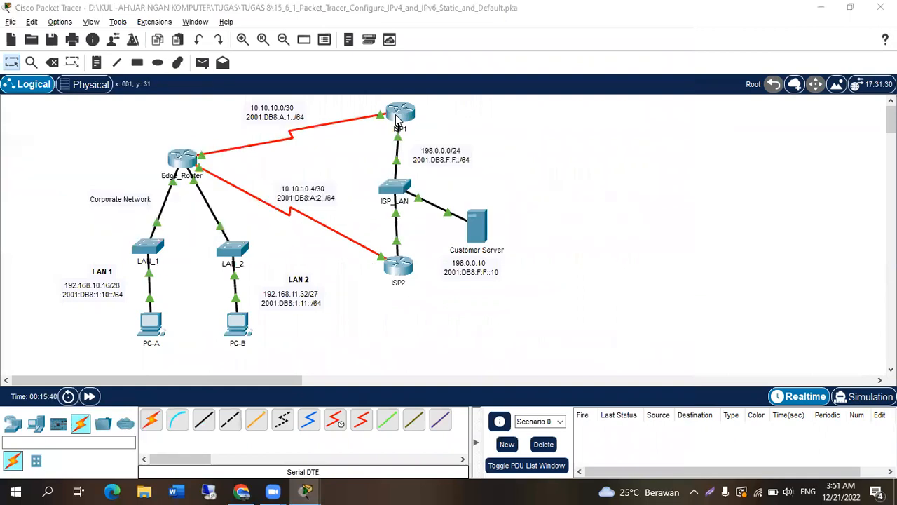
key("alt+Tab")
key("alt+Tab")
key("alt+Tab")
left_click(512, 386)
type("10.10.")
key("alt+Tab")
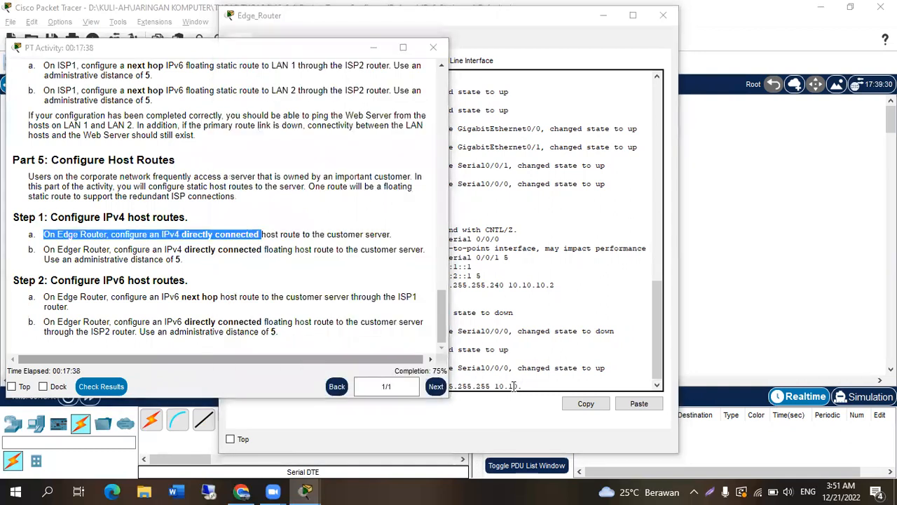
key("alt+Tab")
type("10.1")
key("Return")
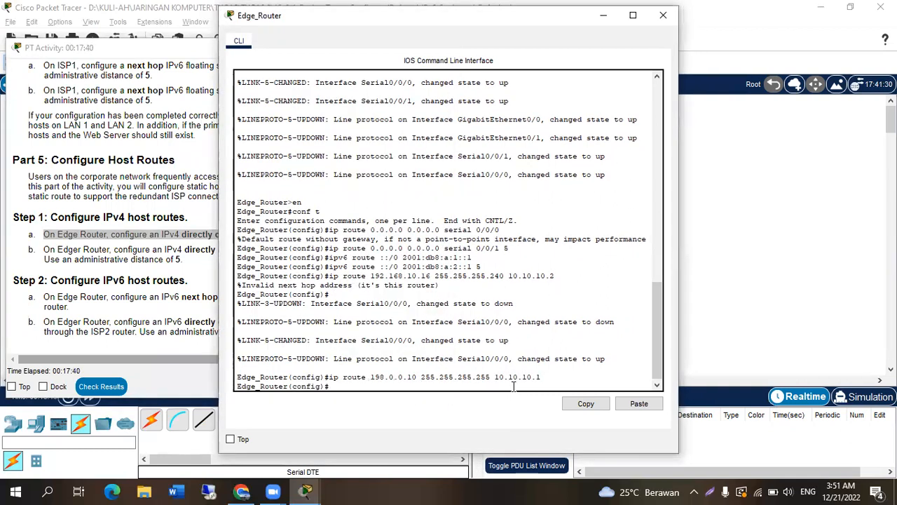
Step: Add the floating IPv4 host route through ISP2 with administrative distance 5: ip route 198.0.0.10 255.255.255.255 10.10.10.5 5
left_click_drag(356, 23, 656, 16)
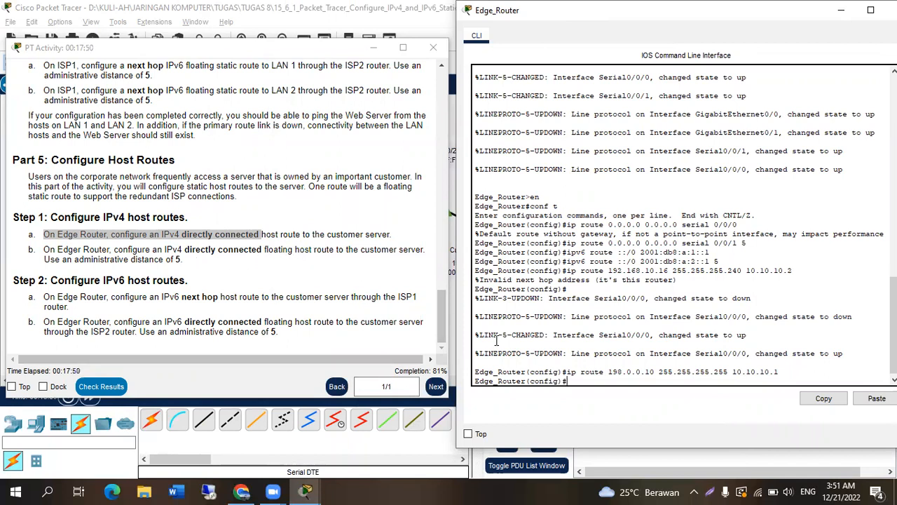
key("Up")
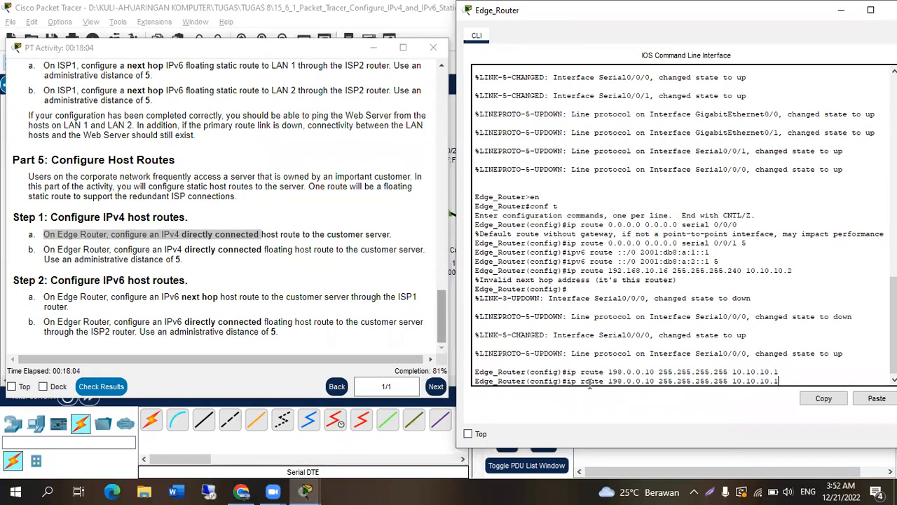
key("alt+Tab")
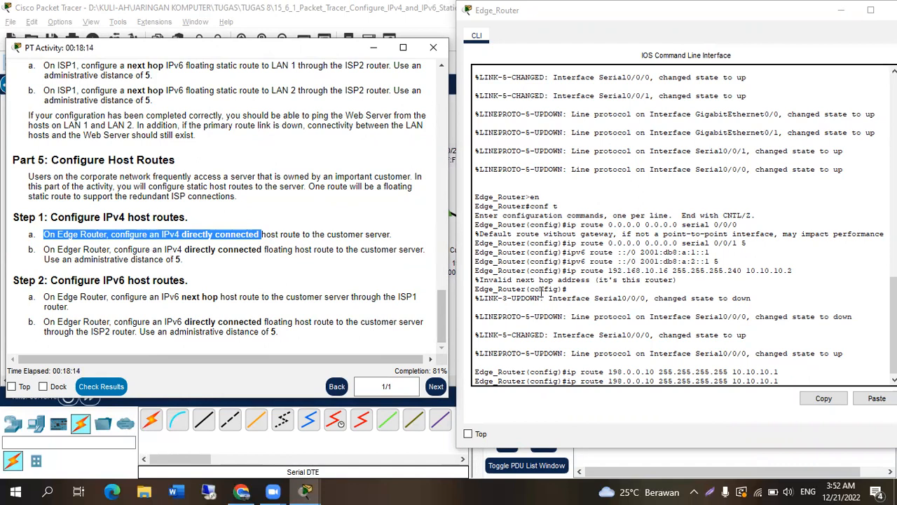
key("alt+Tab")
key("alt+Tab")
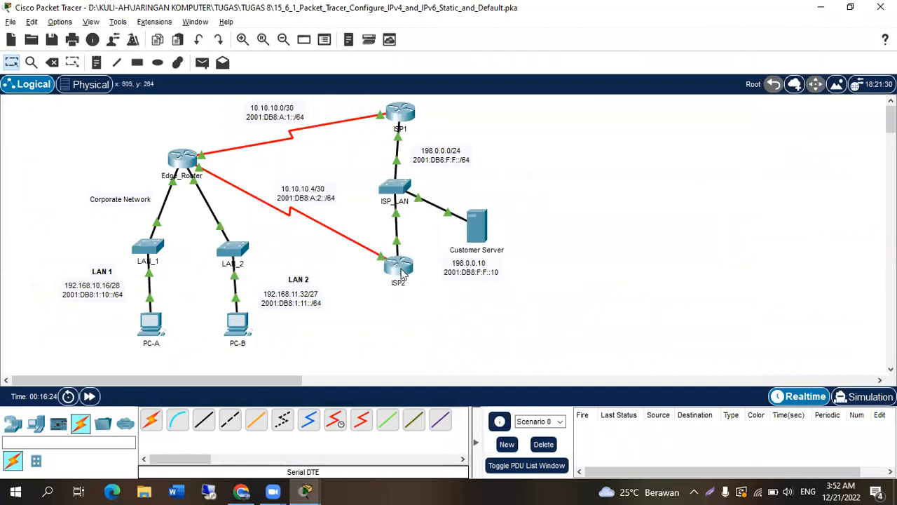
mouse_move(403, 274)
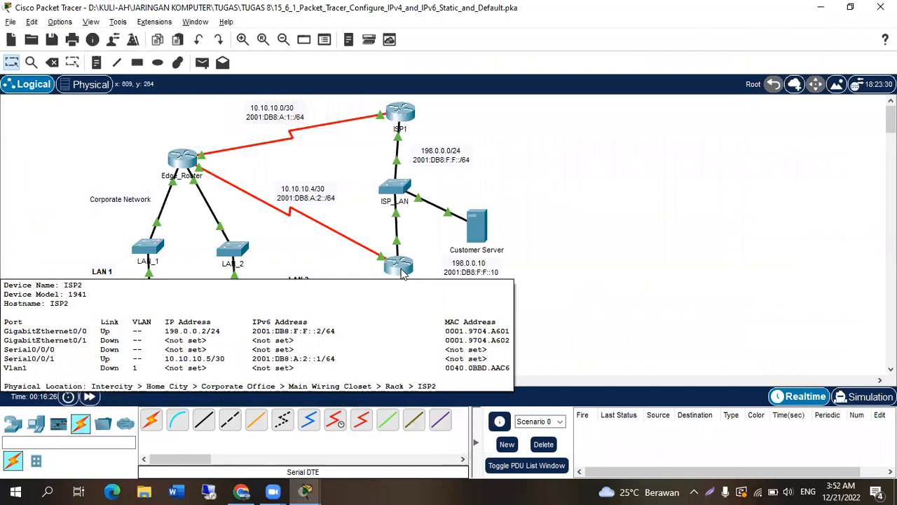
key("alt+Tab")
key("alt+Tab")
key("Tab")
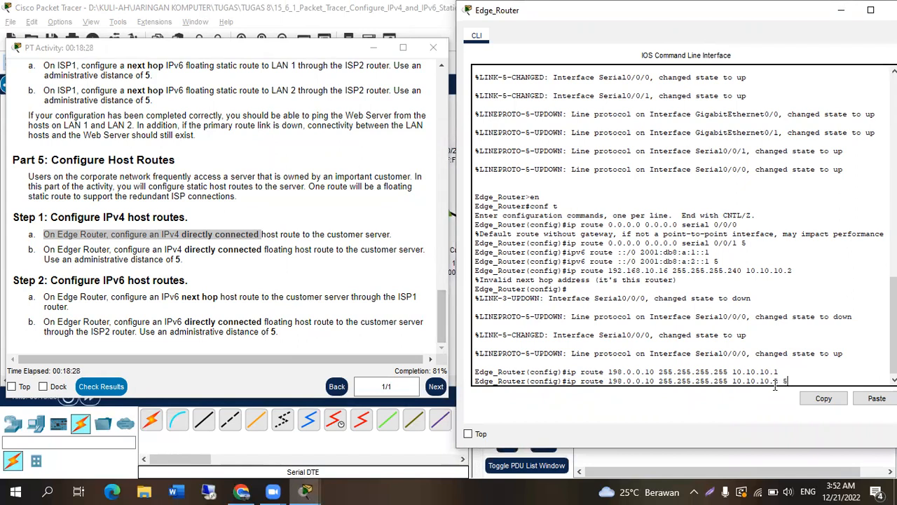
key("Return")
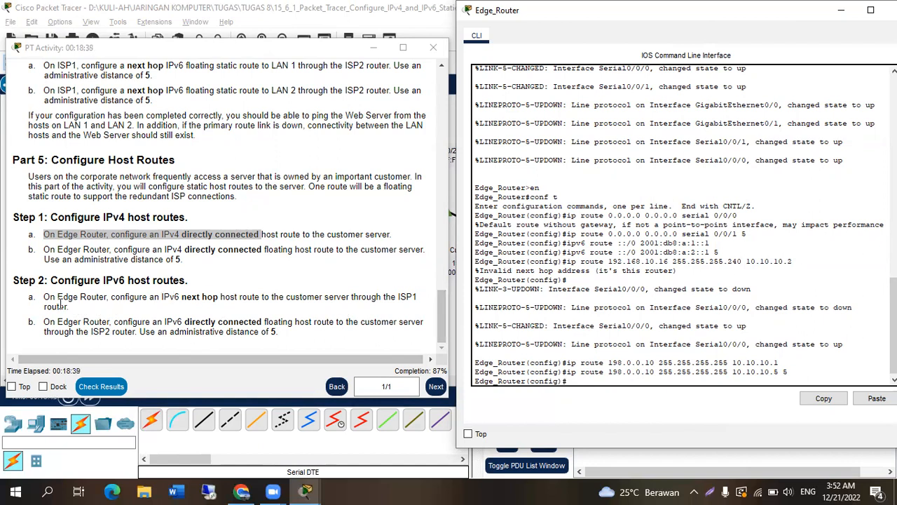
Step: Begin an ipv6 route command on Edge_Router and compare Part 5, Step 2a's customer server route with the topology
left_click_drag(286, 298, 349, 297)
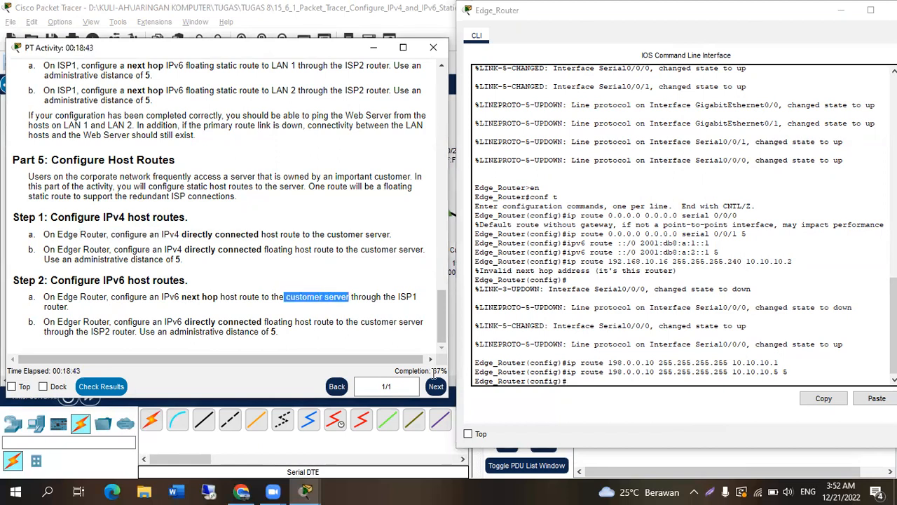
left_click(577, 382)
type("ipv6 route")
key("alt+Tab")
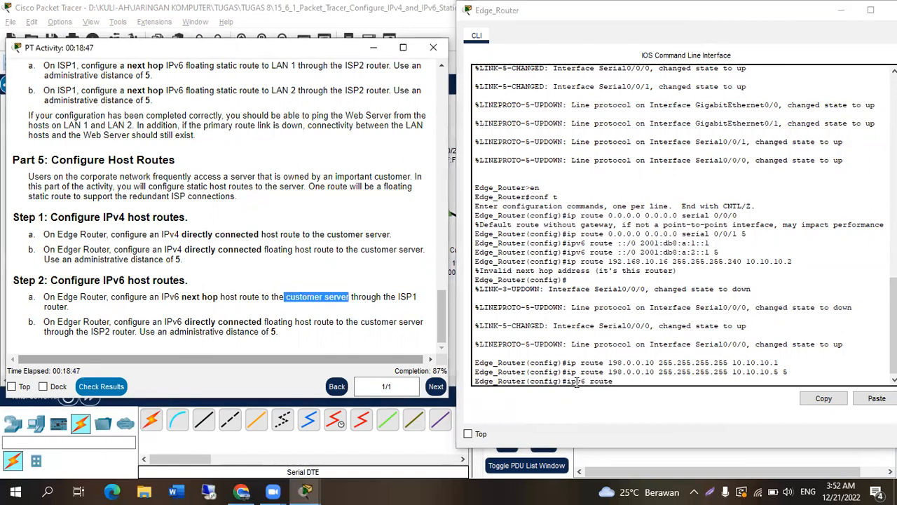
key("alt+Tab")
key("alt+Tab")
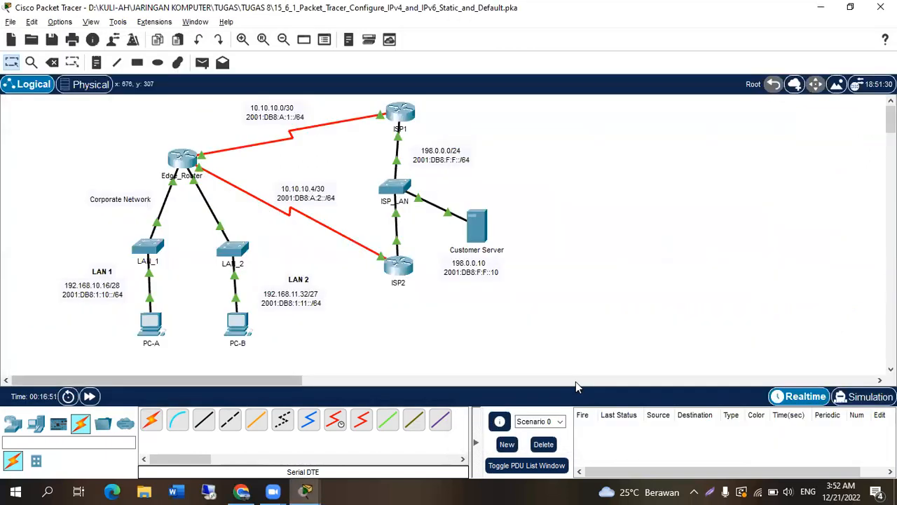
key("alt+Tab")
key("alt+Tab")
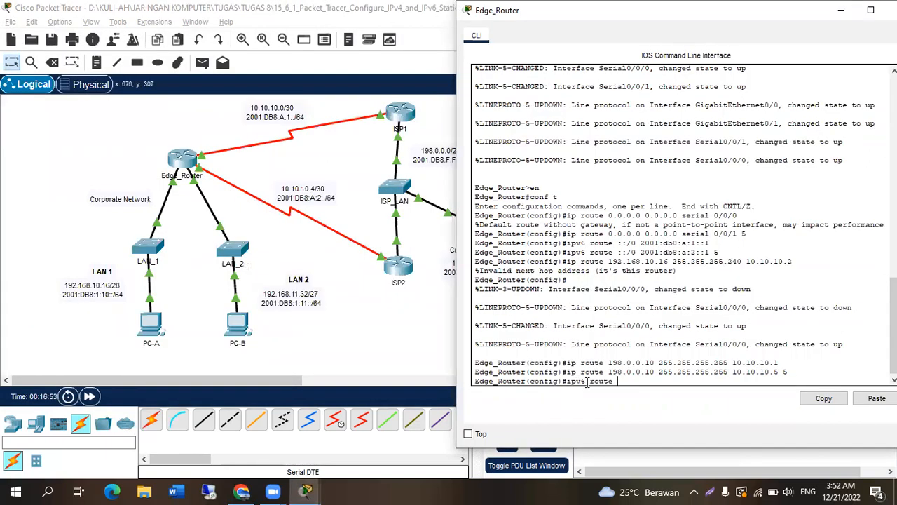
key("alt+Tab")
key("alt+Tab")
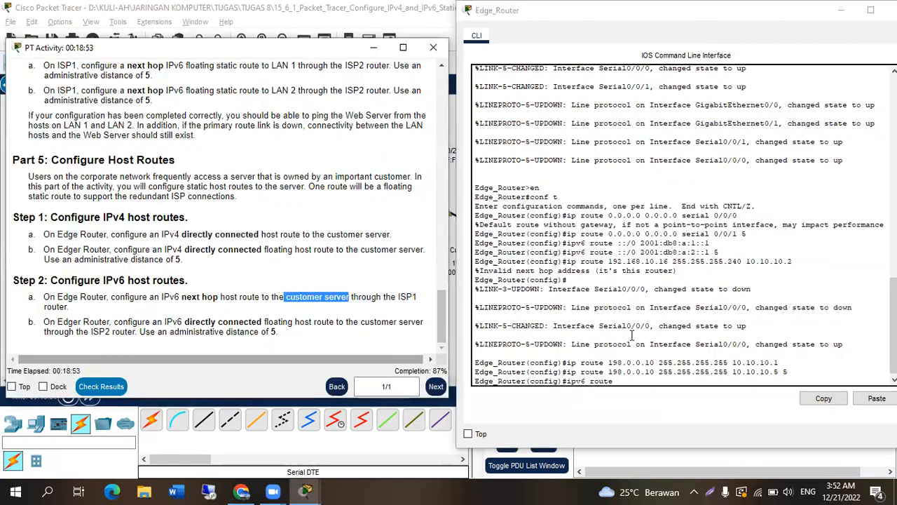
Step: Copy the Customer Server's IPv6 address 2001:db8:f:f::10 from the addressing table and try to paste it into the ipv6 route command
scroll(217, 242, "up", 10)
scroll(217, 242, "up", 10)
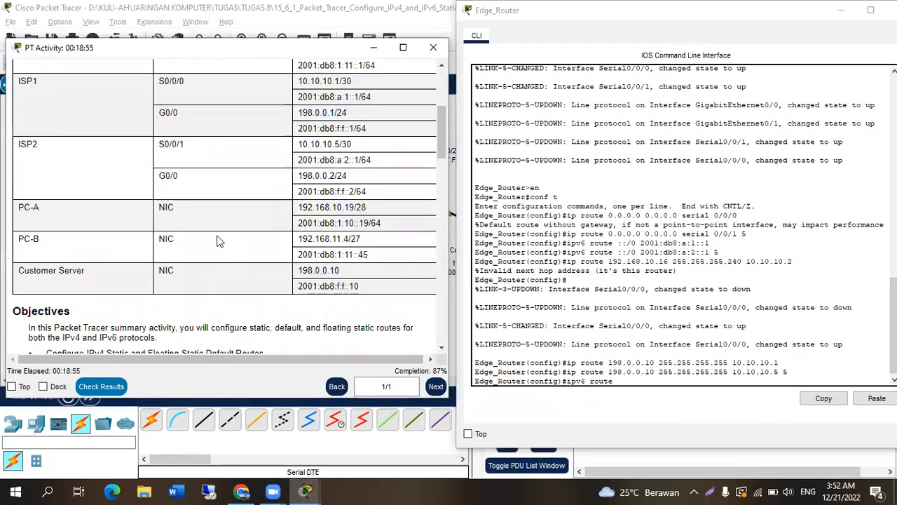
left_click_drag(359, 295, 268, 280)
key("ctrl+c")
left_click(630, 378)
right_click(662, 379)
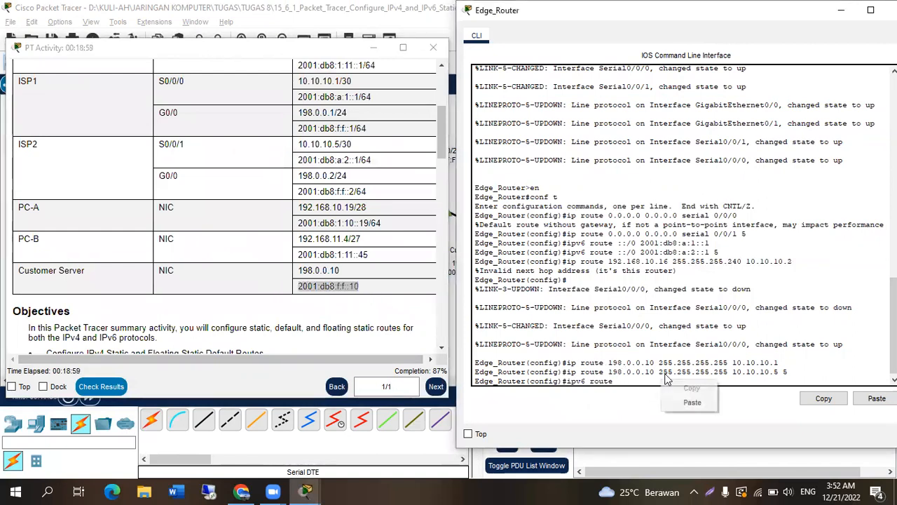
left_click(703, 401)
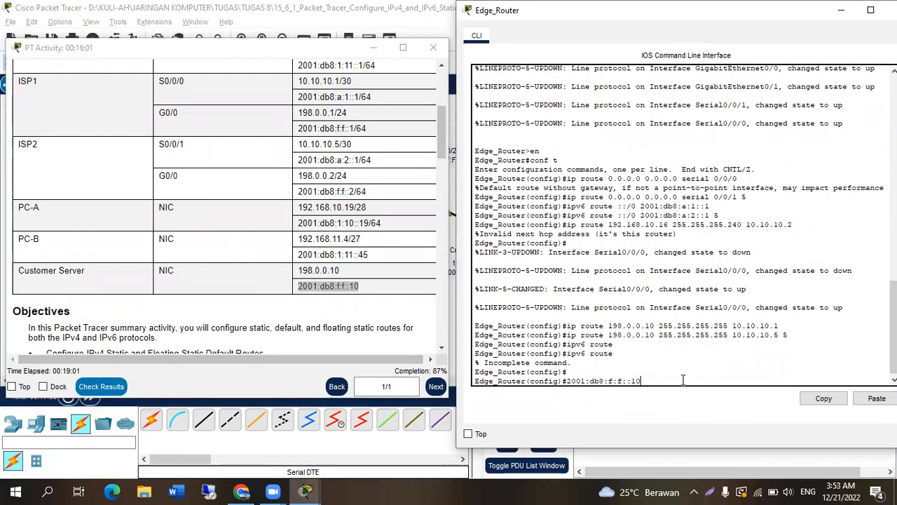
Step: Clear the stray address, re-enter ipv6 route and try again to paste the Customer Server's address after it
key("BackSpace")
key("BackSpace")
key("BackSpace")
key("BackSpace")
key("BackSpace")
key("BackSpace")
key("BackSpace")
key("BackSpace")
key("BackSpace")
key("BackSpace")
key("BackSpace")
key("BackSpace")
key("BackSpace")
key("BackSpace")
key("BackSpace")
key("BackSpace")
type("ipv6 route")
right_click(682, 379)
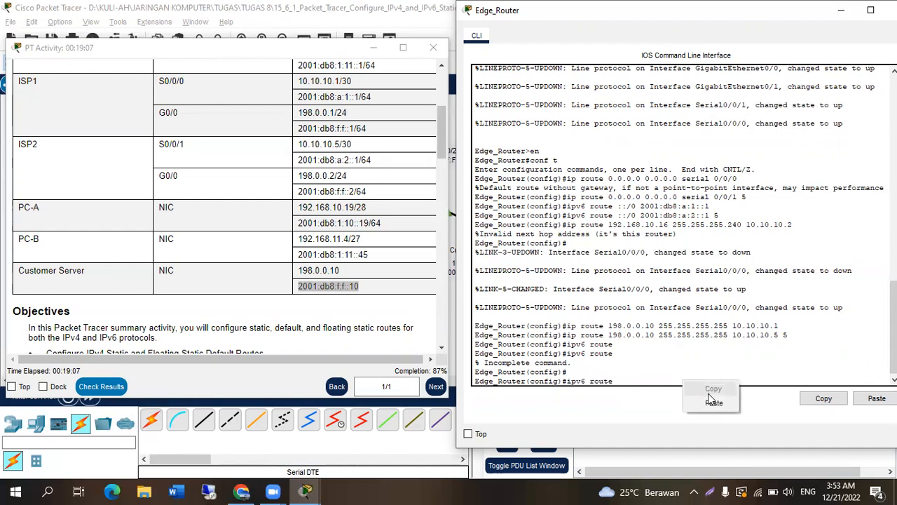
left_click(713, 401)
Step: Erase the pasted address and write out the host route's destination manually: ipv6 route 2001:db8:f:f::10/128
key("BackSpace")
key("BackSpace")
key("BackSpace")
key("BackSpace")
key("BackSpace")
key("BackSpace")
key("BackSpace")
key("BackSpace")
key("BackSpace")
key("BackSpace")
key("BackSpace")
key("BackSpace")
key("BackSpace")
key("BackSpace")
key("BackSpace")
key("BackSpace")
type("ipv6 route 2001:db8:f")
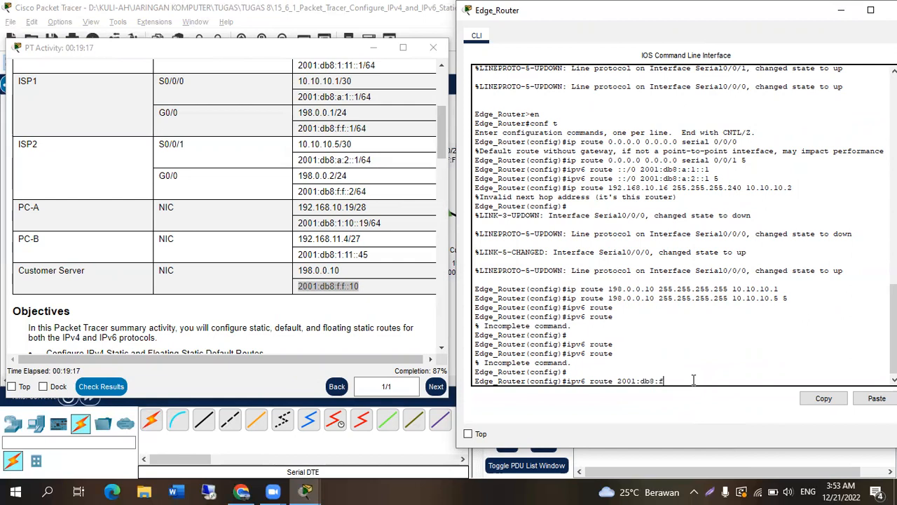
type(":f::10/128")
Step: Reread Step 2a, find ISP1's S0/0/0 IPv6 address in the addressing table and copy 2001:db8:a:1::1 without its prefix length
scroll(344, 308, "down", 15)
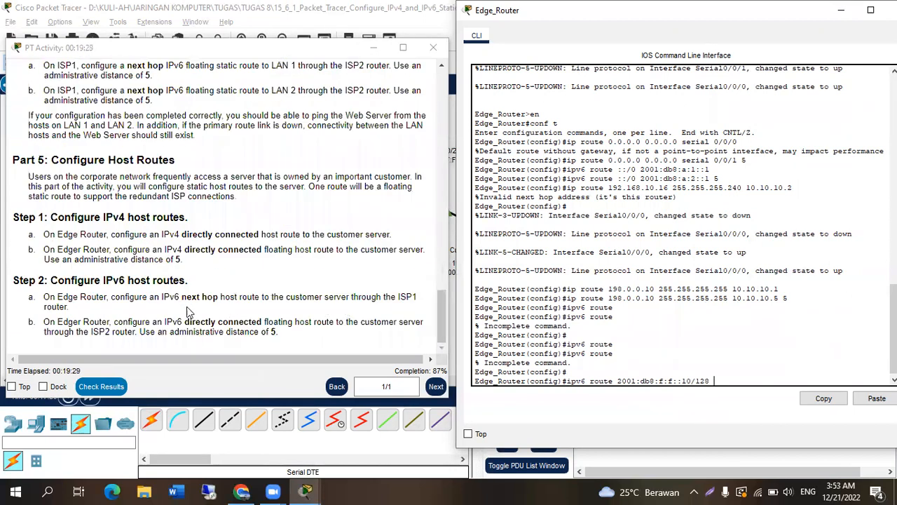
left_click(375, 52)
left_click(399, 114)
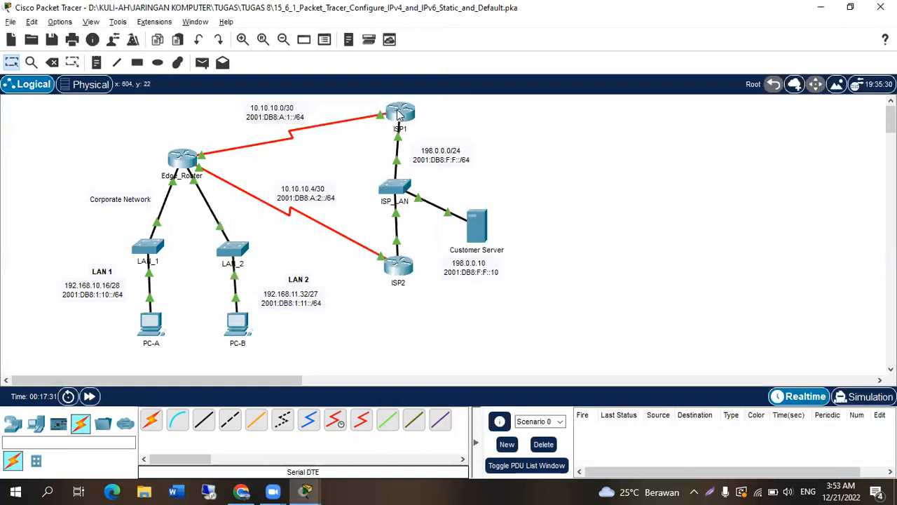
mouse_move(398, 115)
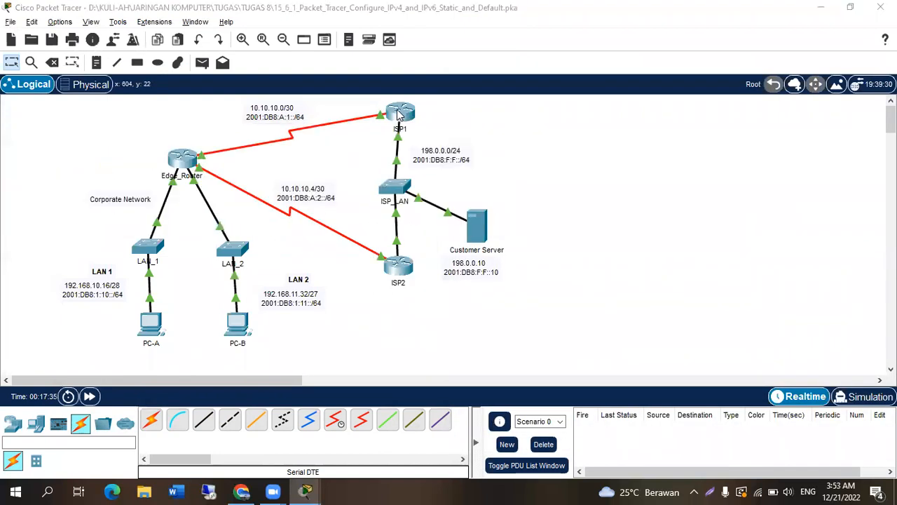
key("alt+Tab")
scroll(369, 235, "up", 5)
scroll(370, 234, "down", 6)
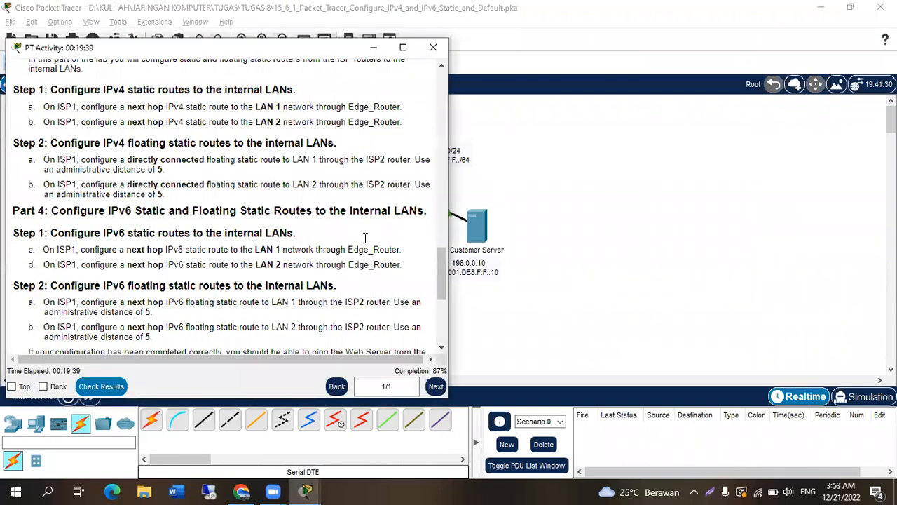
scroll(361, 260, "up", 15)
scroll(275, 194, "up", 5)
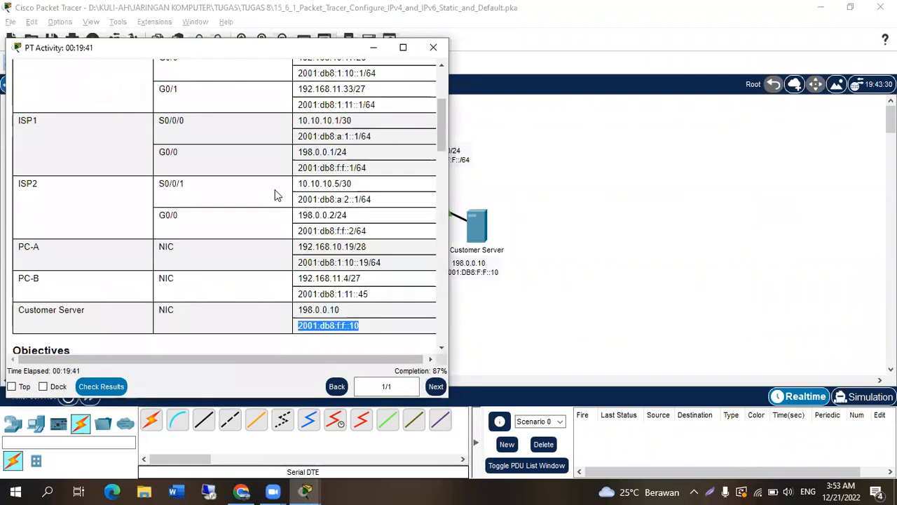
scroll(275, 194, "down", 1)
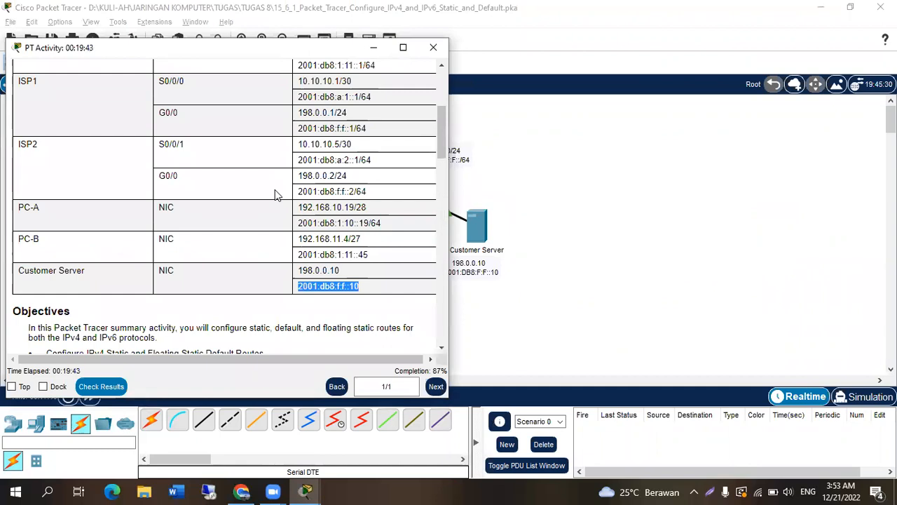
scroll(275, 194, "up", 4)
scroll(262, 187, "down", 2)
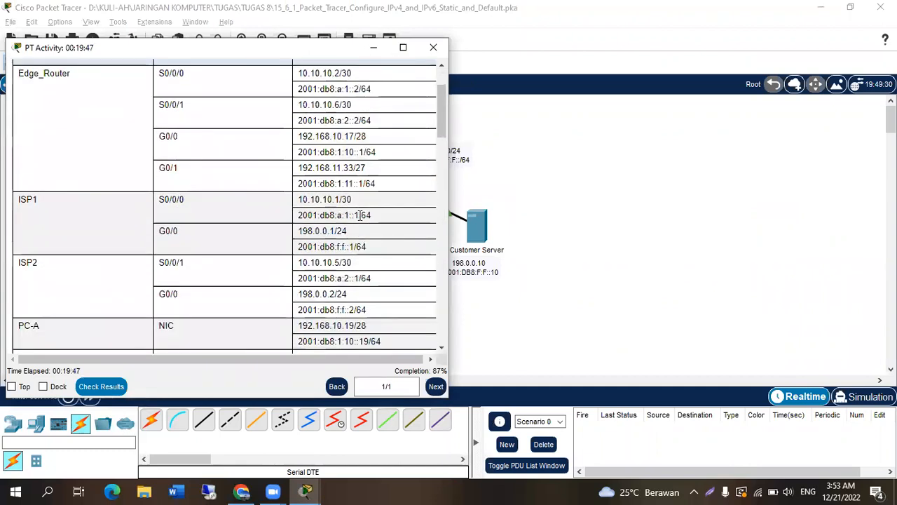
left_click_drag(360, 215, 283, 219)
key("ctrl+c")
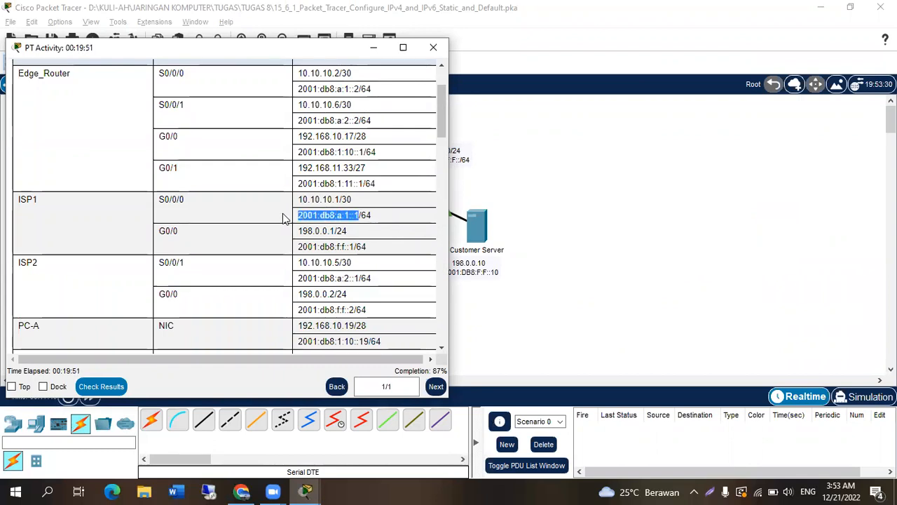
Step: Try to paste 2001:db8:a:1::1 as the next hop after ipv6 route 2001:db8:f:f::10/128 on Edge_Router
key("alt+Tab")
key("Tab")
right_click(726, 382)
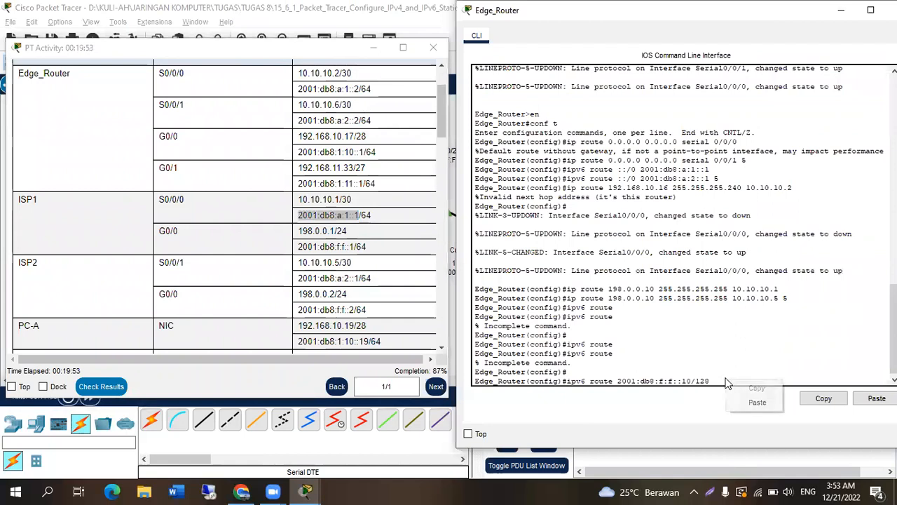
left_click(755, 401)
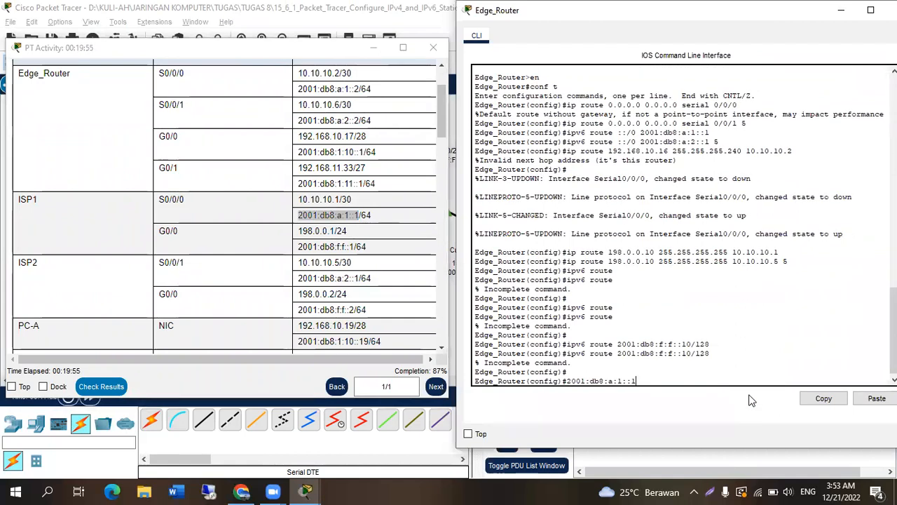
Step: Discard the pasted line and re-enter Edge_Router's global configuration mode with conf t
key("ctrl+z")
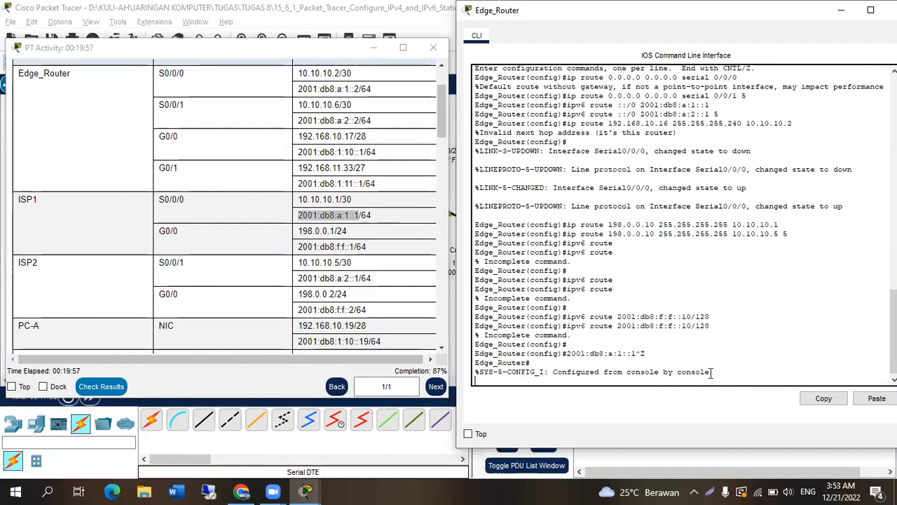
key("ctrl+z")
type("conf t")
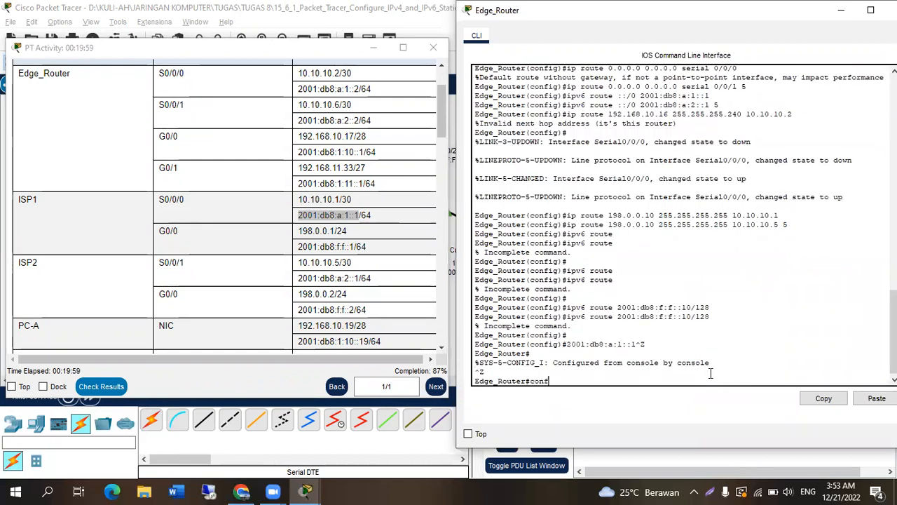
key("Return")
Step: Enter an IPv6 host route on Edge_Router with ipv6 route 2001:db8:f:f::10/128 2001:db:a:1::1
type("ipv6 route")
type("2001:db8:f:f::10/128")
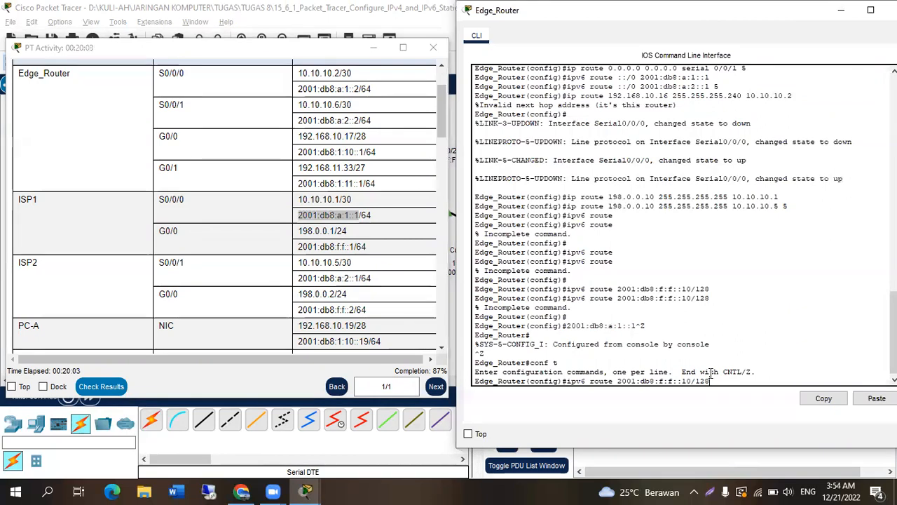
type("2001")
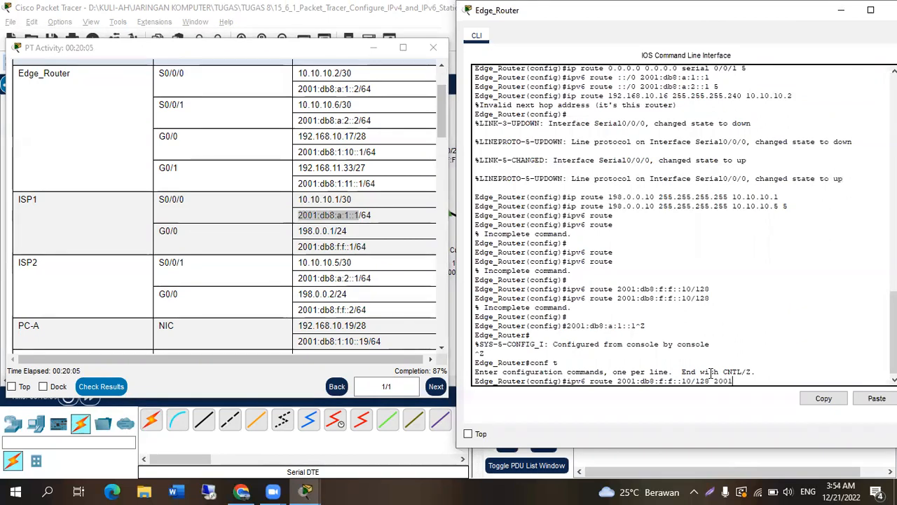
type(":db:a")
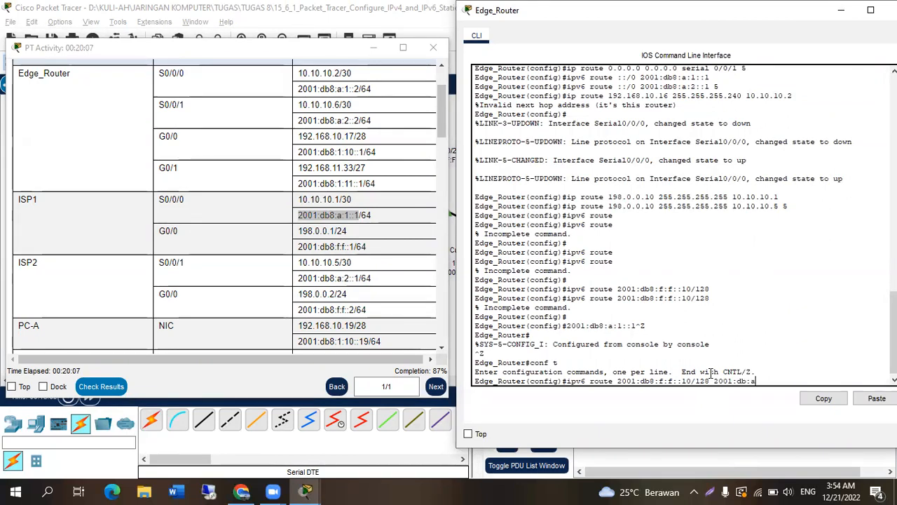
type(":1::1")
key("Return")
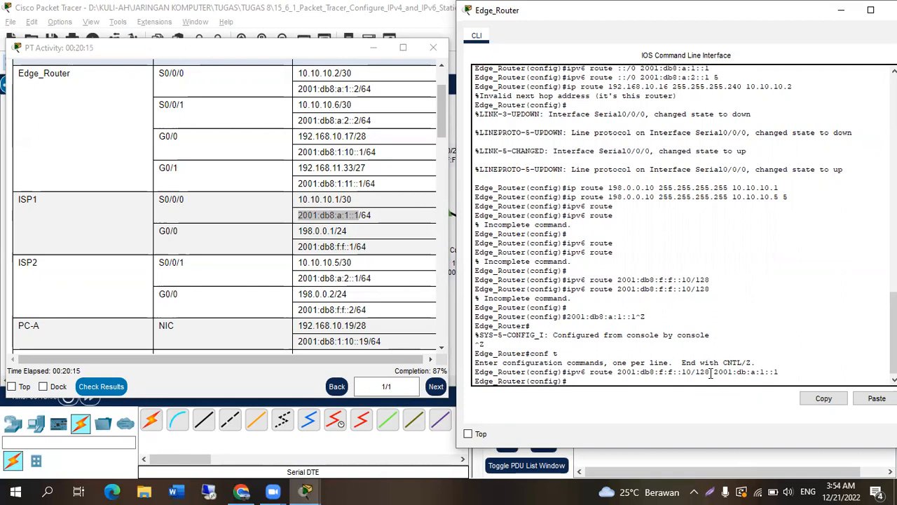
Step: Check the entered host route against the IPv6 addresses of the Customer Server and ISP1's S0/0/0 in the addressing table
key("alt+Tab")
key("alt+Tab")
key("alt+Tab")
key("alt+Tab")
key("alt+Tab")
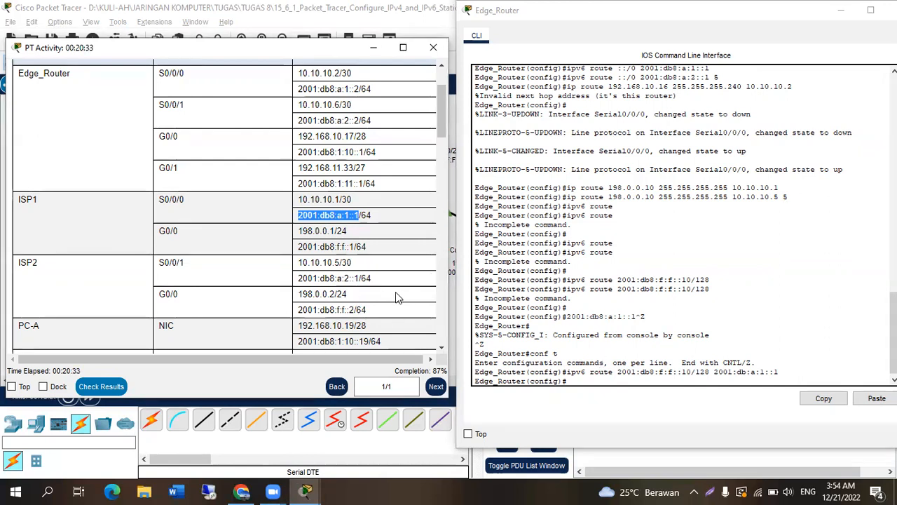
scroll(379, 298, "down", 2)
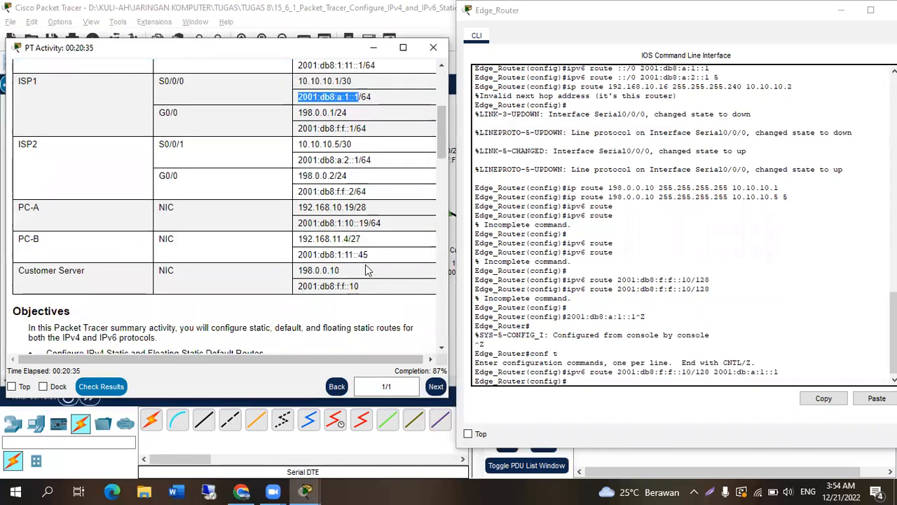
left_click_drag(363, 287, 291, 289)
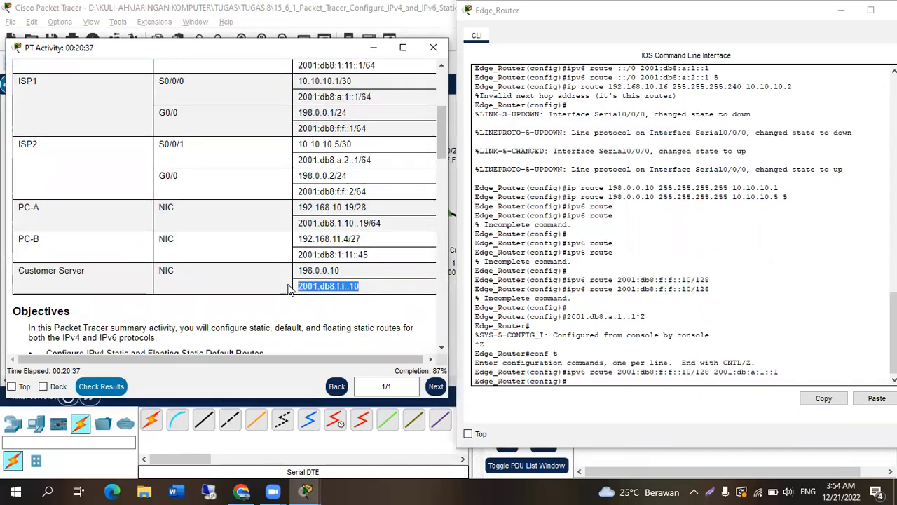
scroll(658, 360, "up", 1)
scroll(672, 343, "down", 1)
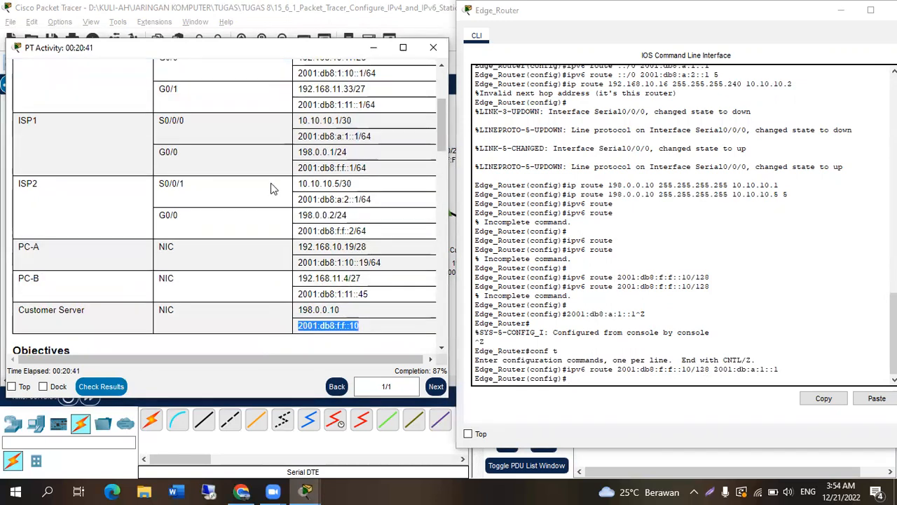
scroll(274, 189, "up", 1)
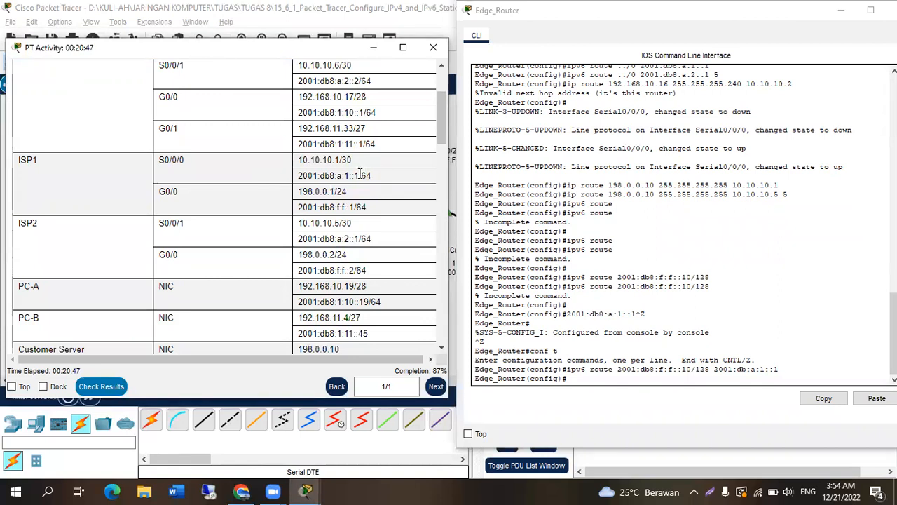
left_click_drag(359, 175, 293, 179)
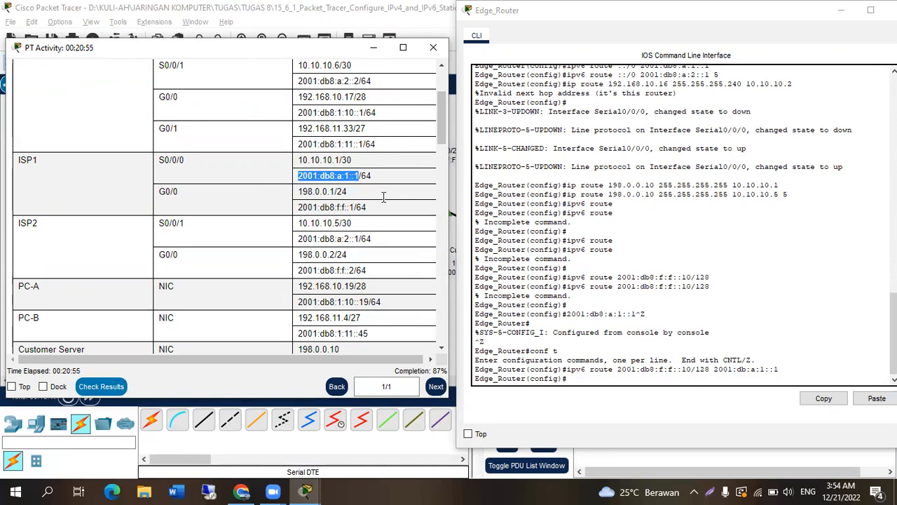
Step: Recall the host route command, correct its next hop and run ipv6 route 2001:db8:f:f::10/128 2001:db8:a:1::1
left_click(747, 380)
key("Up")
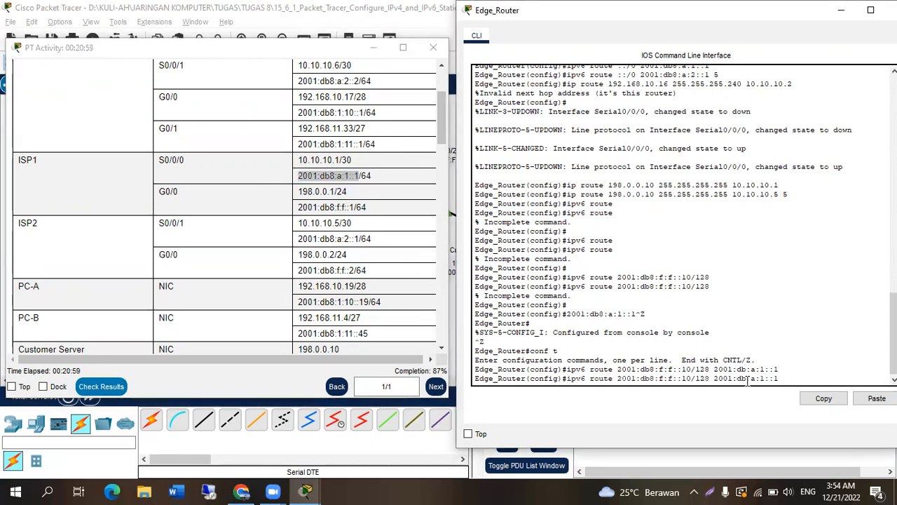
type("8")
key("Return")
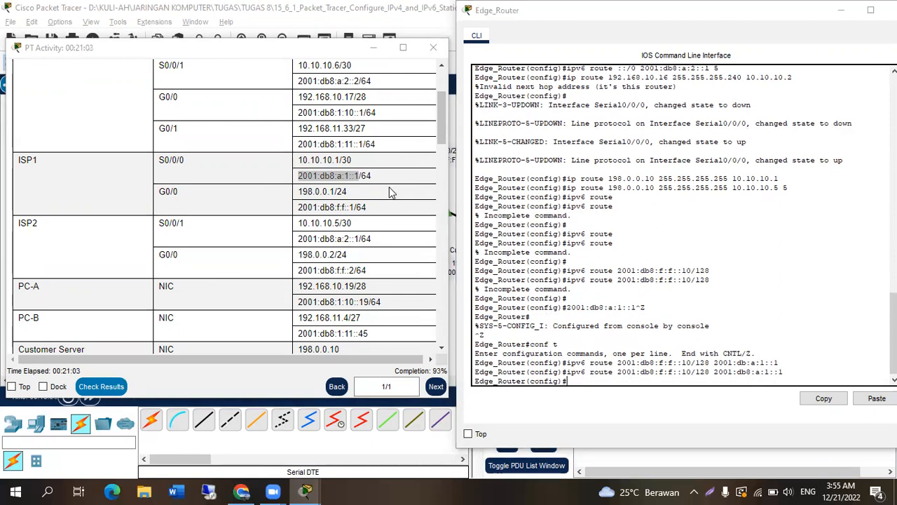
Step: Read Part 5 Step 2b in the activity instructions for the requirements of the IPv6 floating host route
key("alt+Tab")
key("alt+Tab")
key("alt+Tab")
key("alt+Tab")
key("alt+Tab")
key("alt+Tab")
scroll(645, 269, "down", 1)
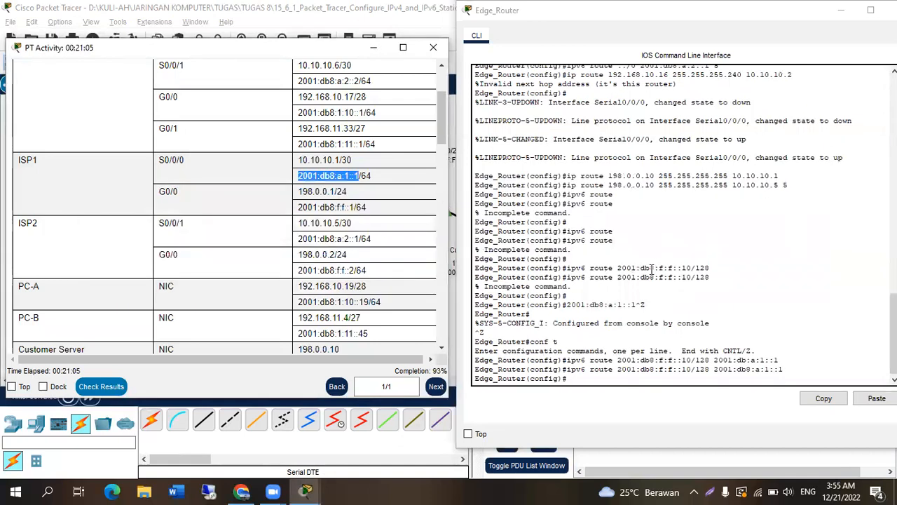
scroll(361, 253, "down", 20)
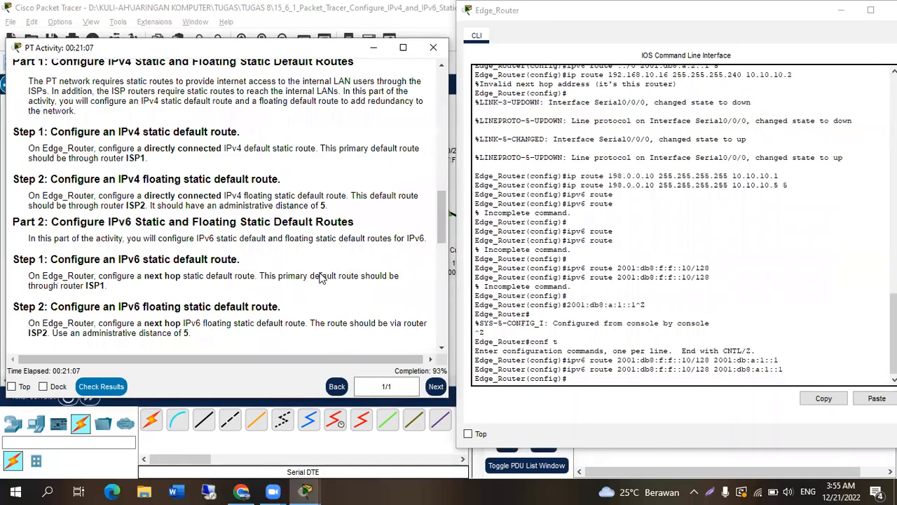
scroll(319, 274, "down", 1)
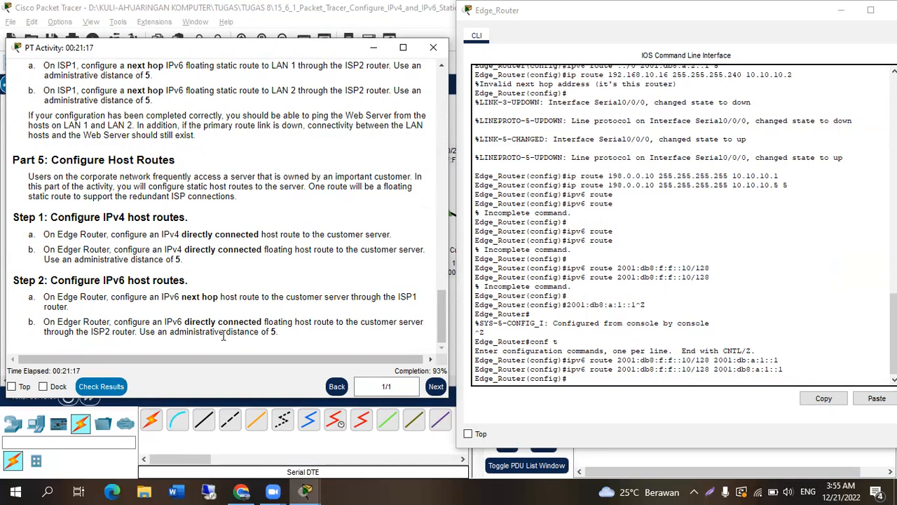
Step: Add the floating host route through ISP2 on Edge_Router with ipv6 route 2001:db8:f:f::10/128 2001:db8:a:2::1 5
scroll(223, 336, "up", 3)
left_click(580, 379)
key("Up")
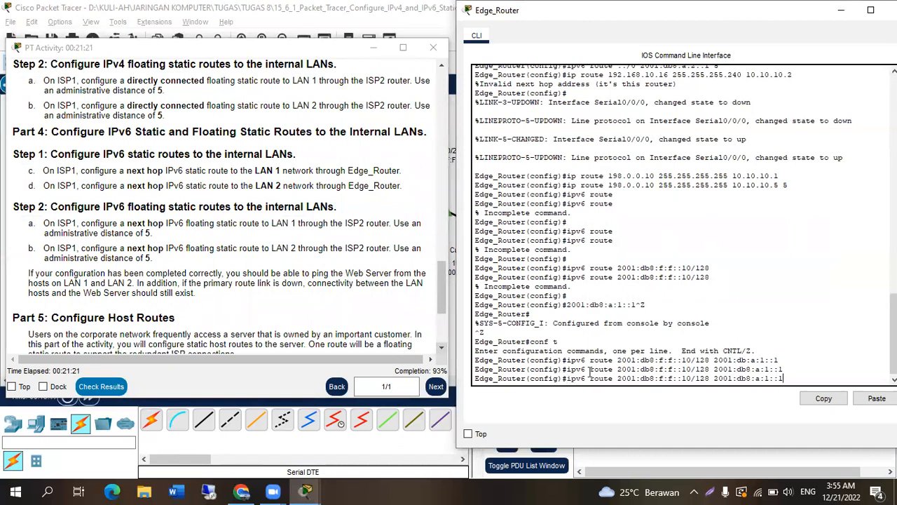
scroll(133, 215, "up", 9)
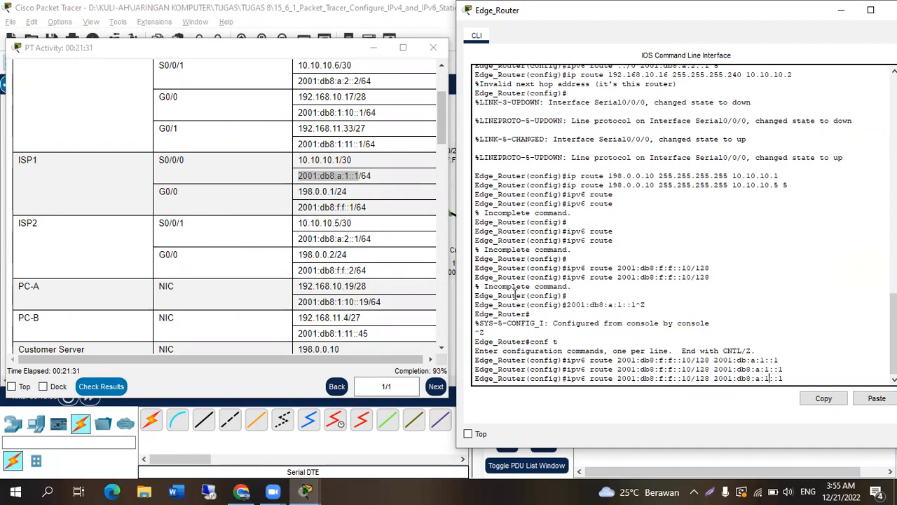
key("BackSpace")
key("BackSpace")
key("BackSpace")
key("BackSpace")
type("2::1 5")
key("Return")
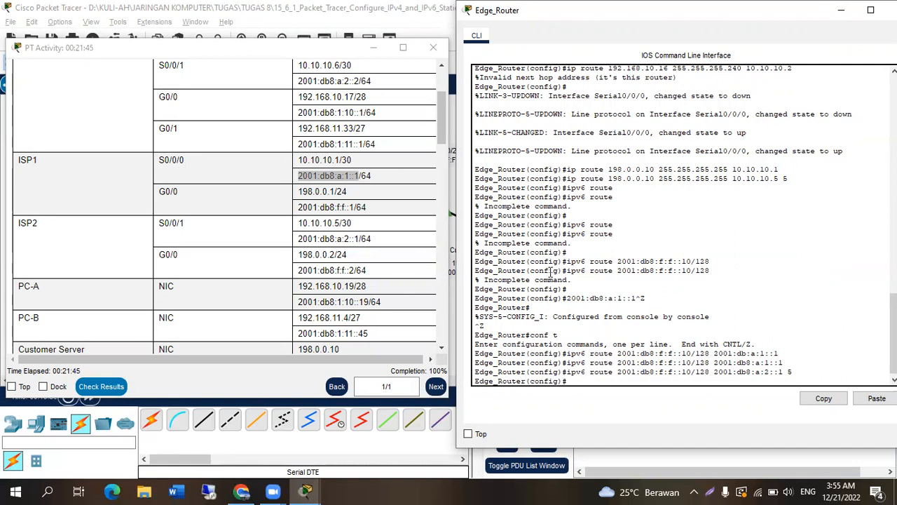
Step: Minimize the activity instructions and Edge_Router windows, and send a simple PDU from PC-A to the Customer Server
scroll(550, 272, "up", 10)
scroll(550, 272, "down", 8)
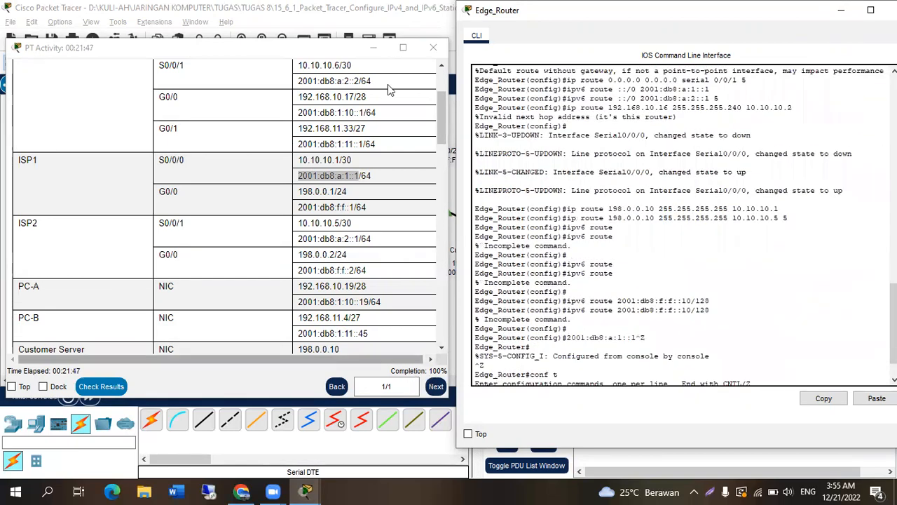
left_click(374, 47)
left_click(841, 10)
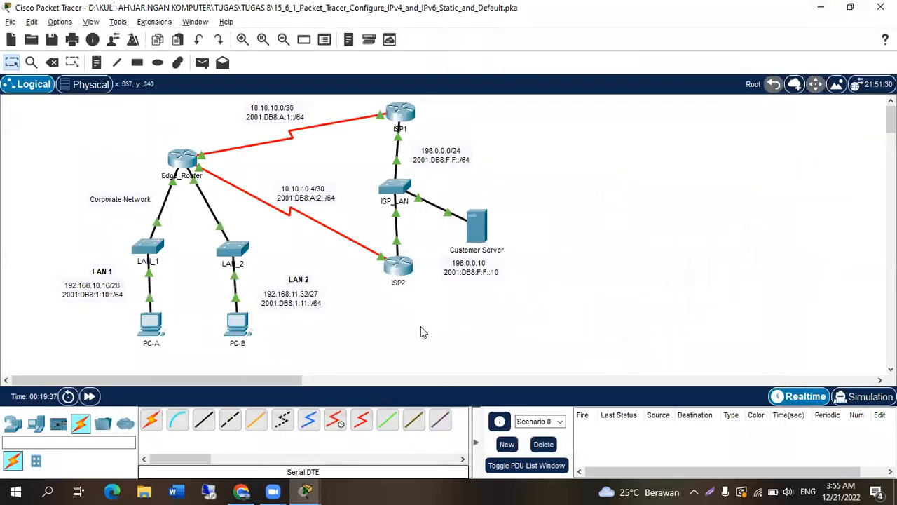
left_click(202, 63)
left_click(150, 324)
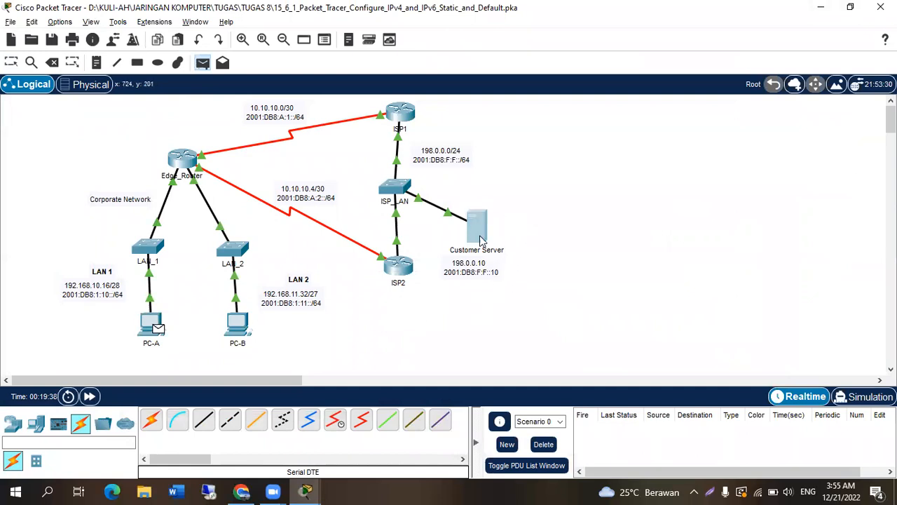
left_click(481, 240)
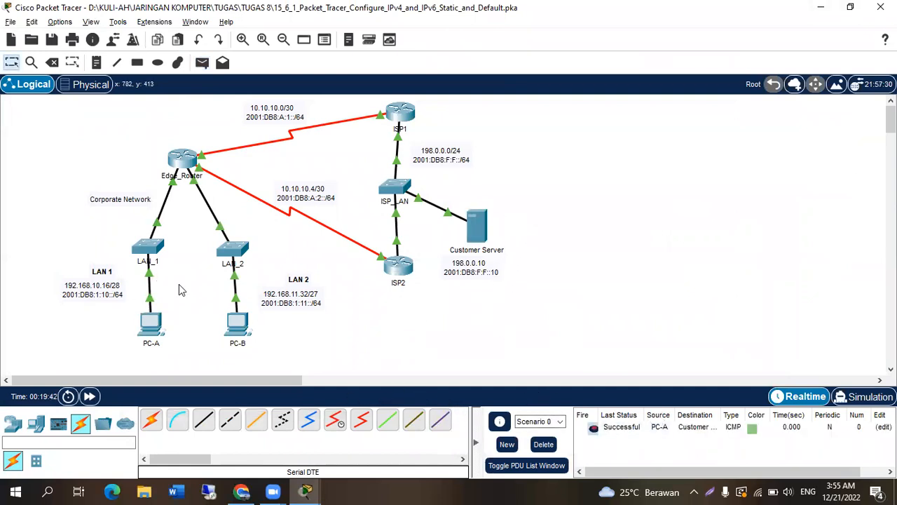
Step: Send a simple PDU from PC-B to the Customer Server
left_click(202, 62)
left_click(237, 324)
left_click(488, 238)
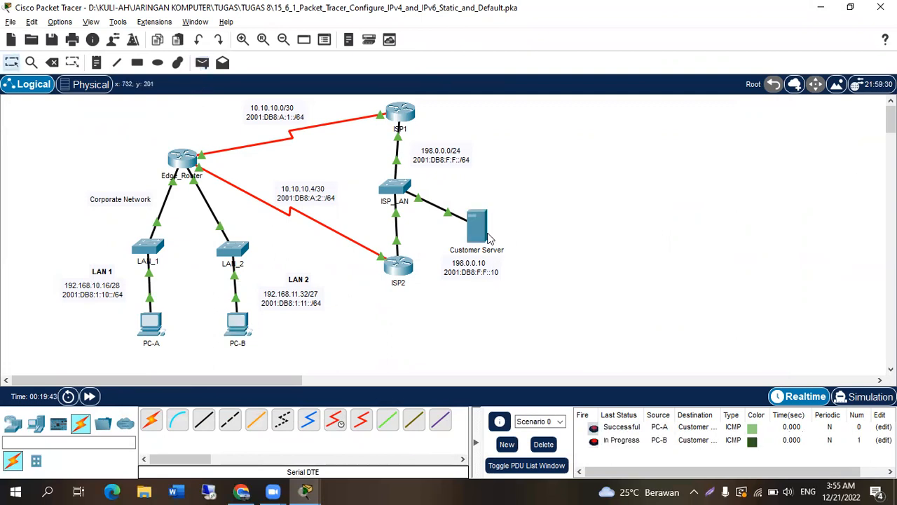